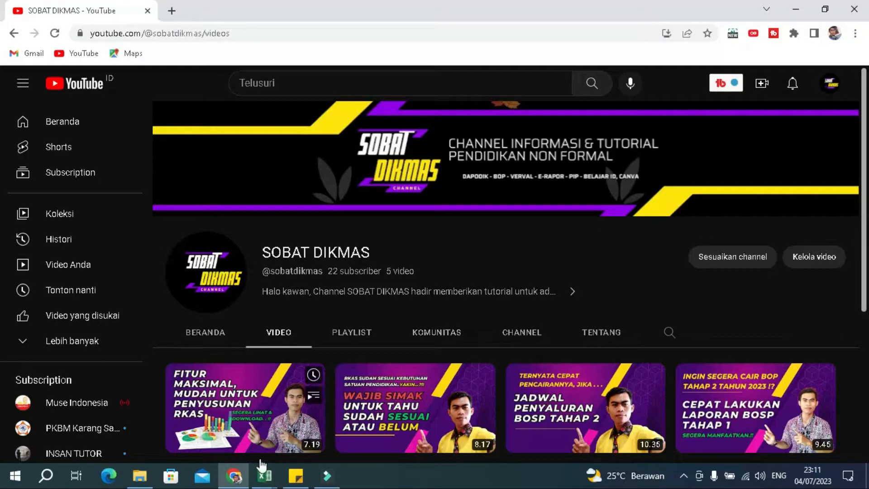
Step: Open the sticky note on Perencanaan Berbasis Data and review its title and the ALUR item "BACA PANDUAN"
{"action": "left_click", "coordinate": [295, 476]}
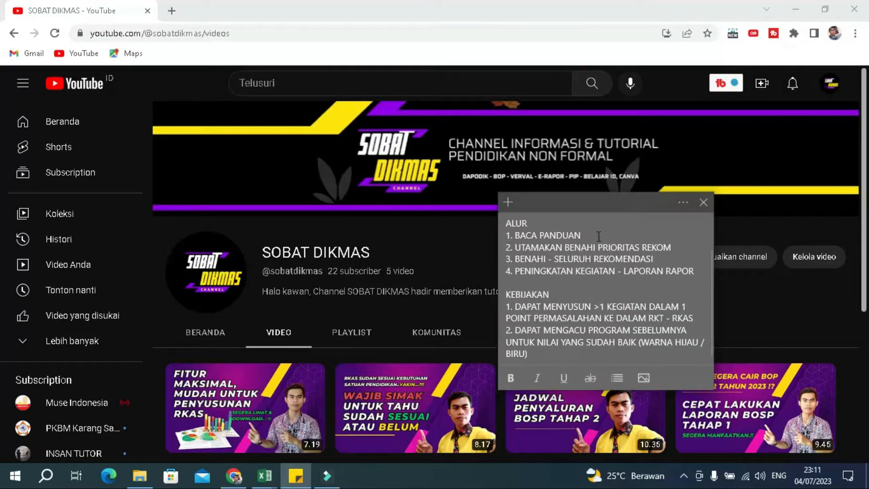
{"action": "scroll", "coordinate": [598, 236], "scroll_direction": "up", "scroll_amount": 2}
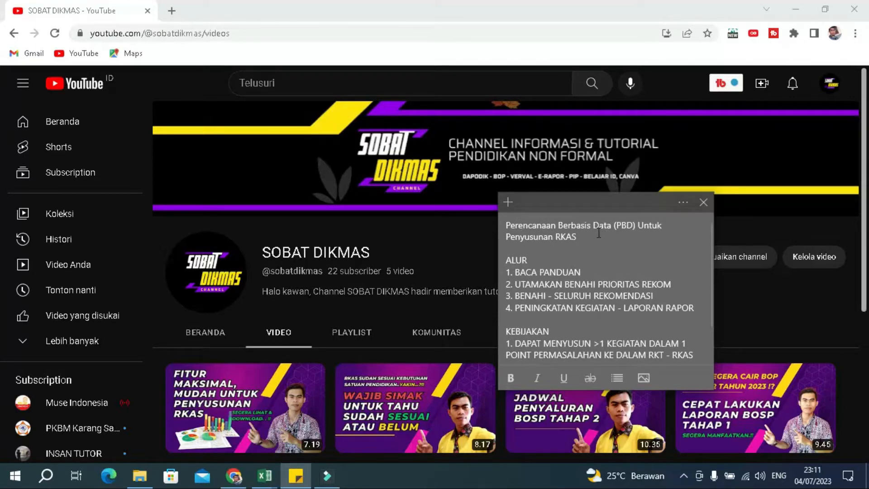
{"action": "left_click", "coordinate": [597, 232]}
{"action": "left_click", "coordinate": [593, 273]}
{"action": "left_click_drag", "start_coordinate": [513, 272], "coordinate": [595, 271]}
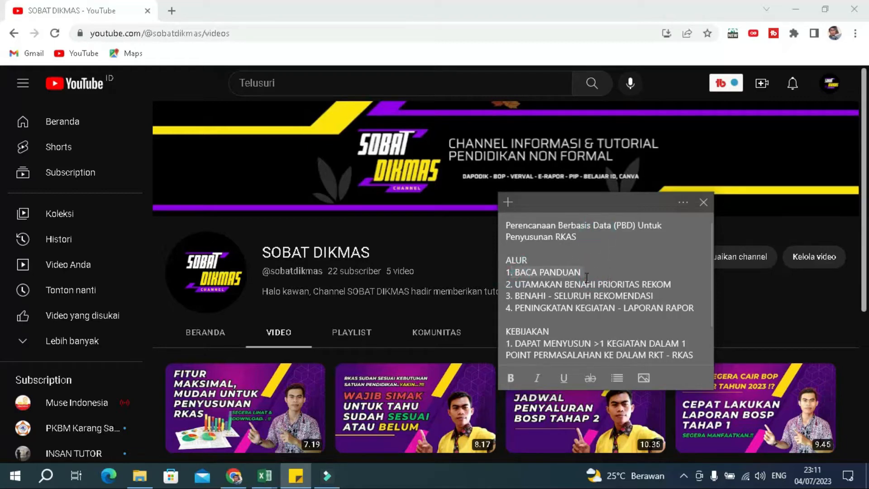
{"action": "left_click", "coordinate": [588, 274]}
{"action": "left_click", "coordinate": [585, 259]}
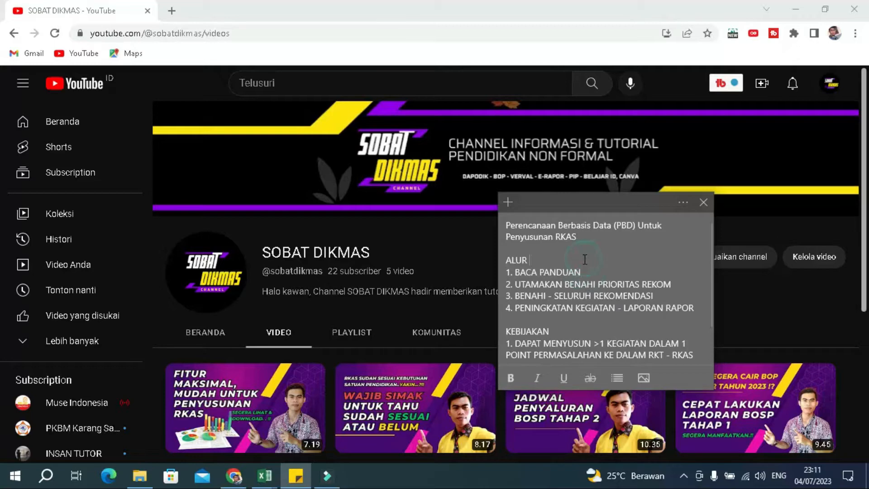
Step: Switch to the Rapor PBD workbook in Excel and read the Identifikasi, Refleksi and Benahi guidance on the PANDUAN MEMBACA PBD sheet
{"action": "left_click", "coordinate": [296, 475]}
{"action": "mouse_move", "coordinate": [265, 476]}
{"action": "left_click", "coordinate": [290, 440]}
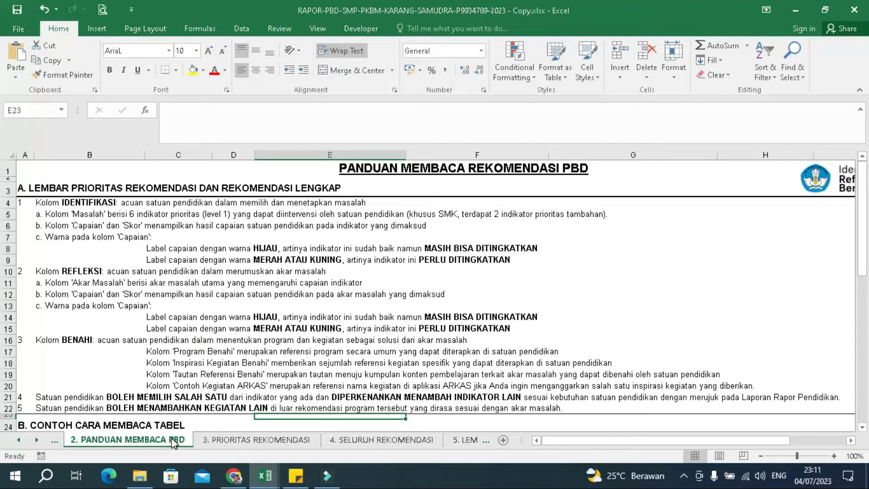
{"action": "left_click", "coordinate": [230, 263]}
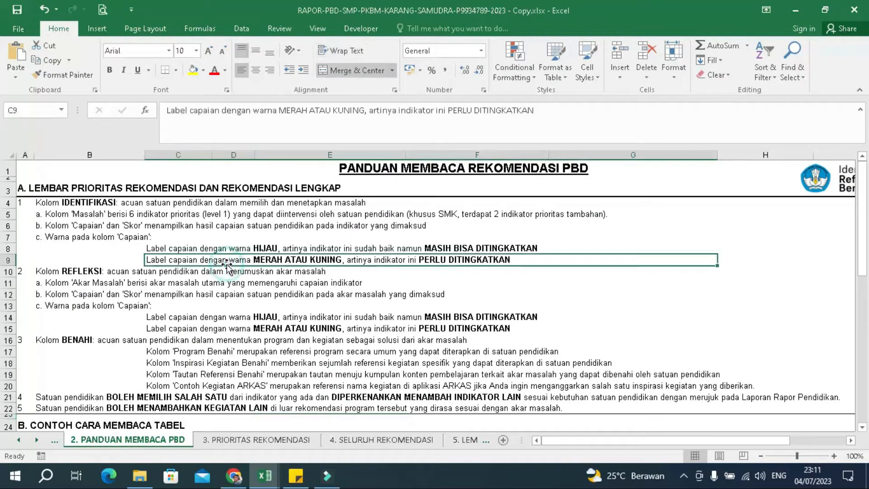
{"action": "left_click", "coordinate": [212, 306]}
{"action": "left_click", "coordinate": [211, 327]}
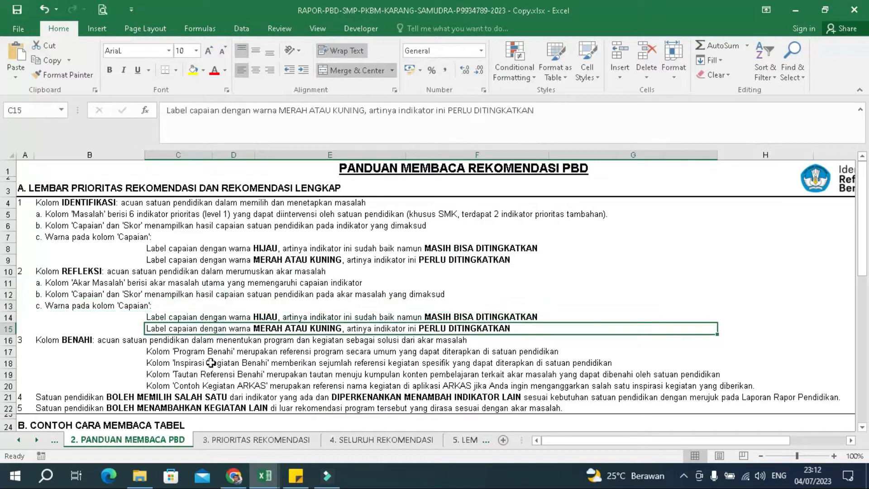
{"action": "left_click", "coordinate": [211, 374]}
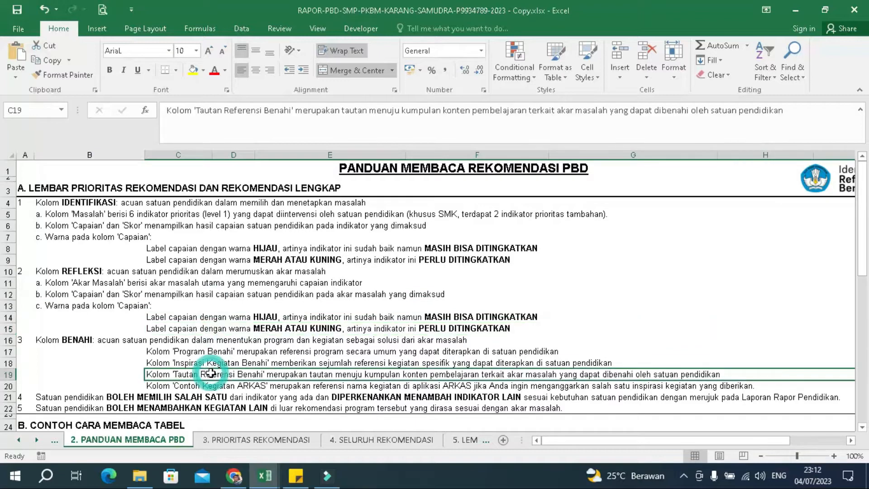
{"action": "left_click", "coordinate": [84, 375]}
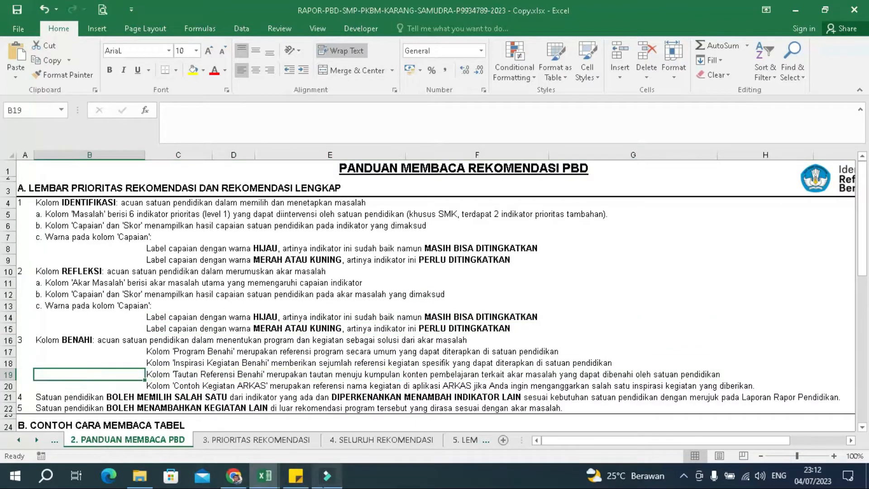
Step: Check the note's second ALUR item, then examine the Masalah, Capaian, Skor and Akar Masalah columns on the PRIORITAS REKOMENDASI sheet
{"action": "left_click", "coordinate": [295, 475]}
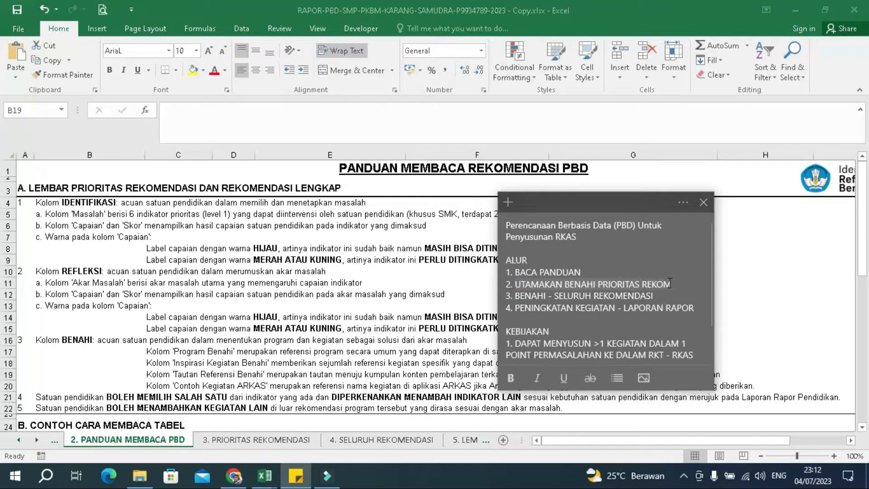
{"action": "left_click", "coordinate": [252, 440]}
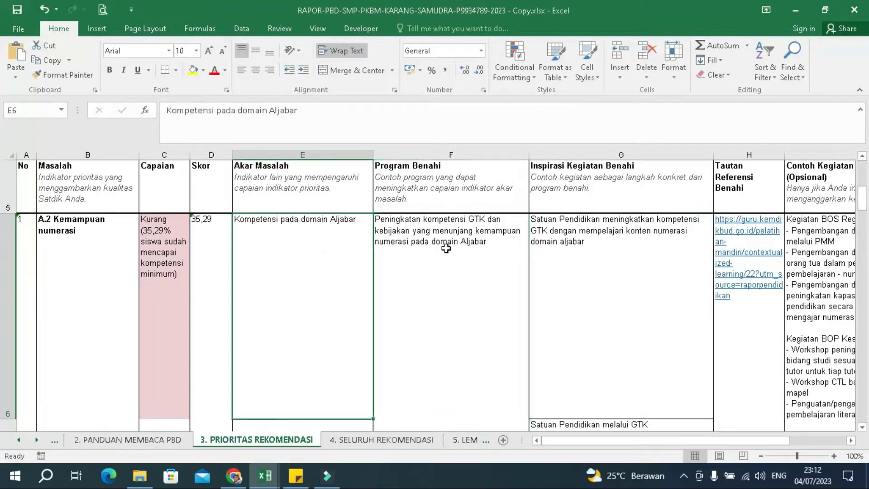
{"action": "left_click", "coordinate": [447, 247]}
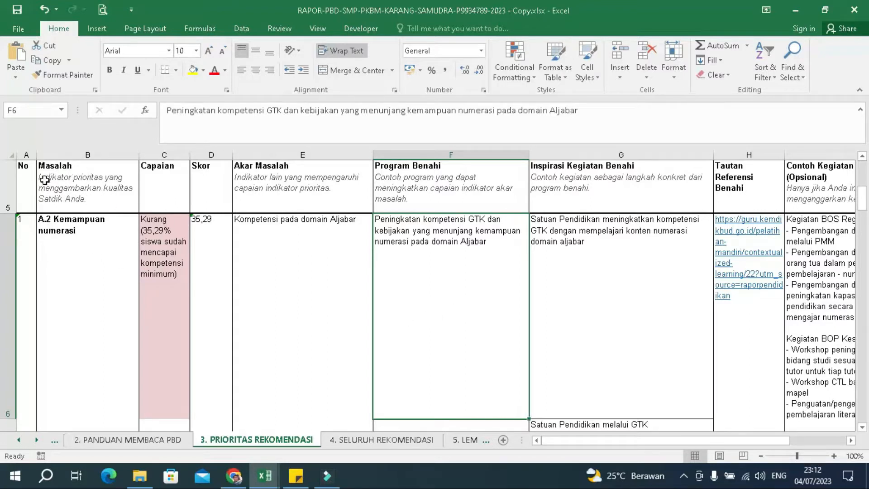
{"action": "left_click", "coordinate": [61, 186]}
{"action": "left_click", "coordinate": [164, 188]}
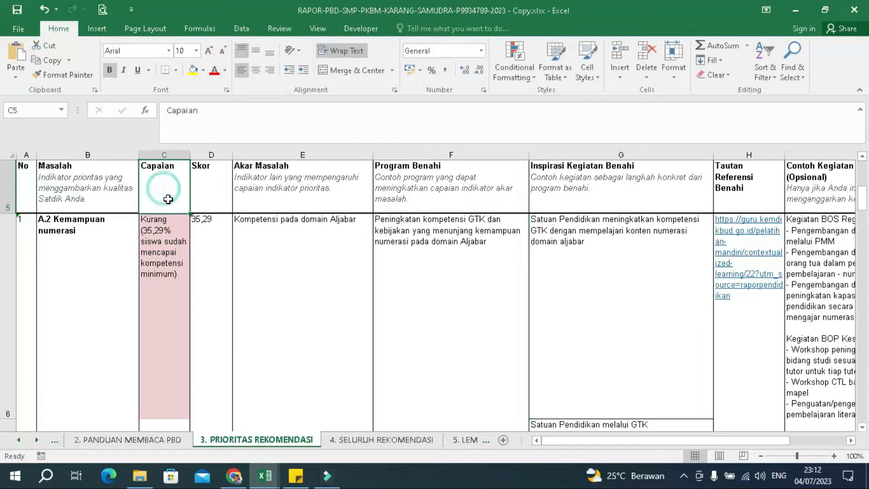
{"action": "left_click", "coordinate": [210, 179]}
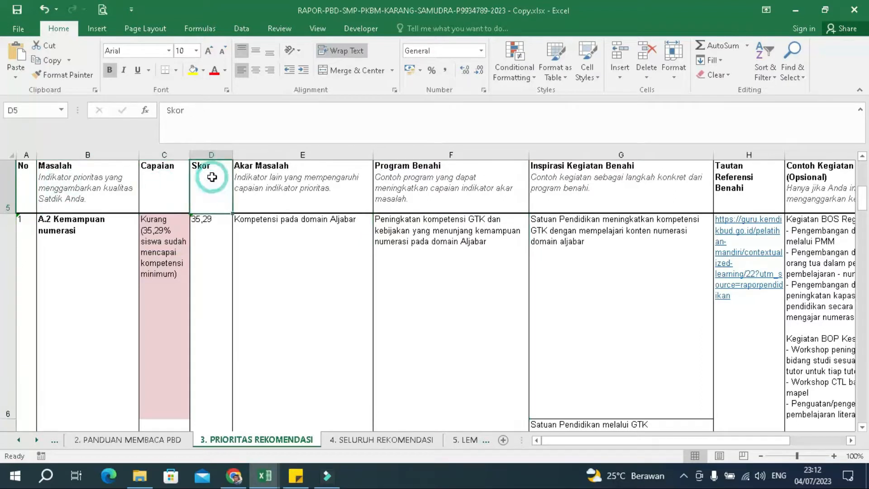
{"action": "left_click", "coordinate": [263, 185]}
{"action": "left_click", "coordinate": [278, 240]}
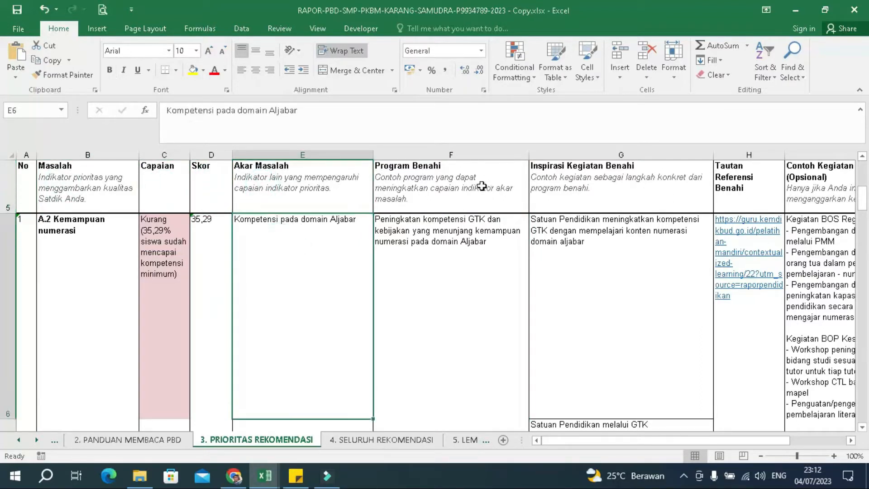
Step: Examine the Program Benahi, Inspirasi Kegiatan Benahi, Tautan Referensi Benahi and Contoh Kegiatan ARKAS columns for the first priority problem
{"action": "left_click", "coordinate": [448, 182]}
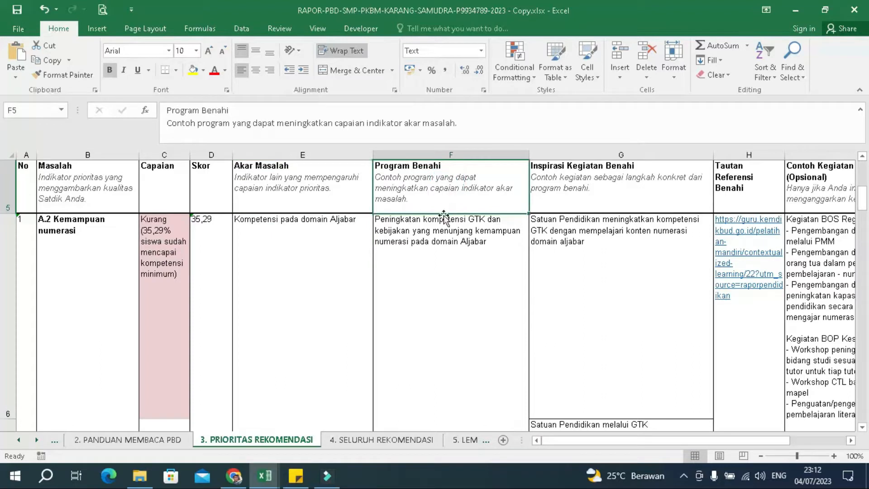
{"action": "left_click", "coordinate": [440, 243]}
{"action": "left_click", "coordinate": [591, 186]}
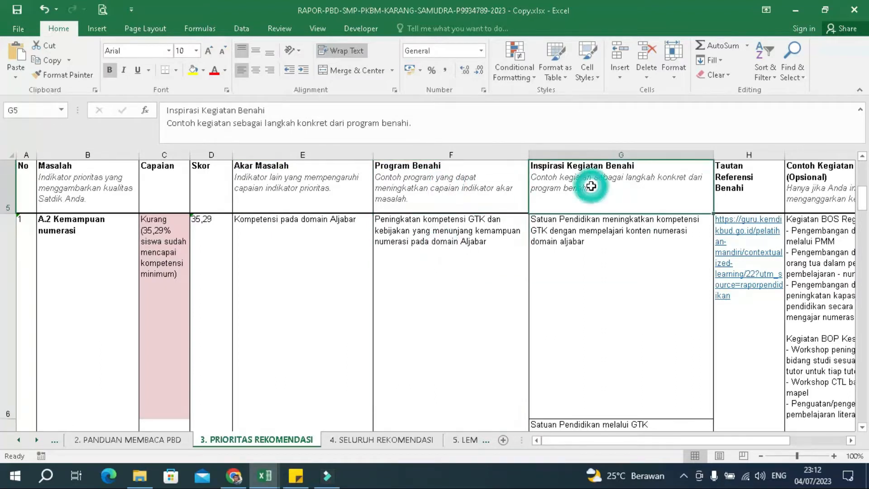
{"action": "left_click", "coordinate": [612, 234]}
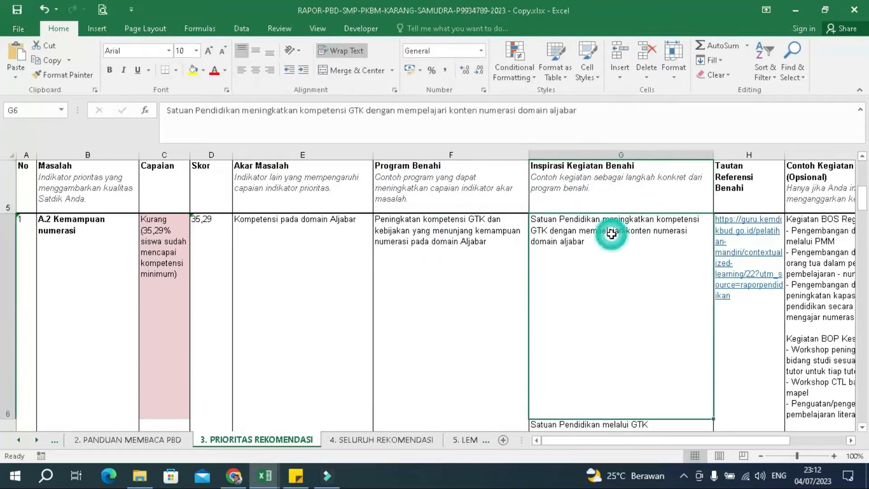
{"action": "left_click", "coordinate": [744, 182]}
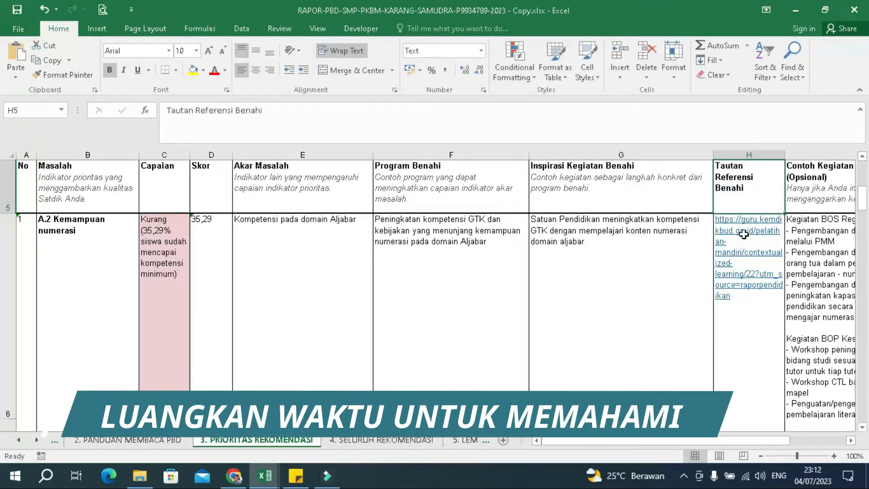
{"action": "left_click", "coordinate": [808, 178]}
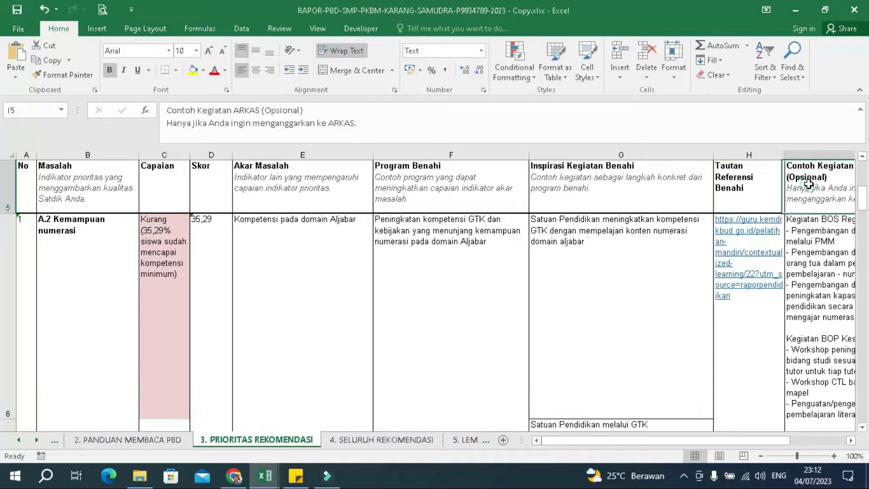
{"action": "left_click", "coordinate": [812, 299]}
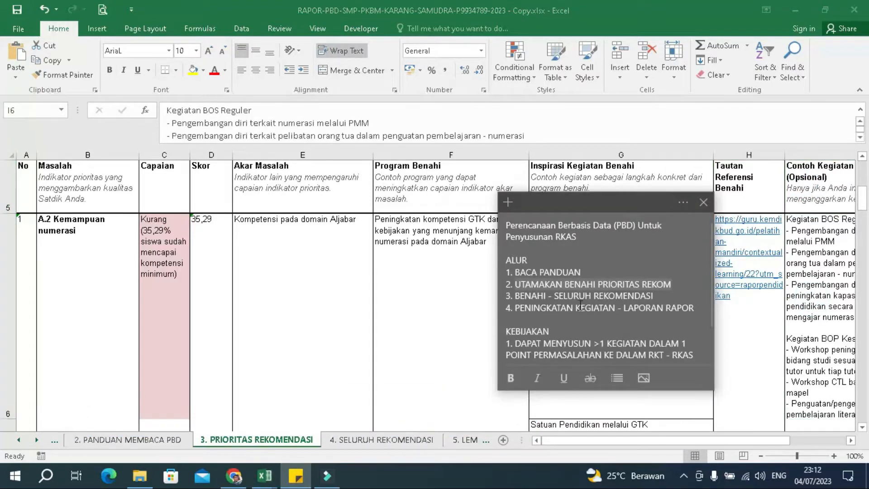
Step: Check the note's third ALUR item and compare the SELURUH REKOMENDASI sheet with the PRIORITAS REKOMENDASI sheet
{"action": "left_click", "coordinate": [567, 305]}
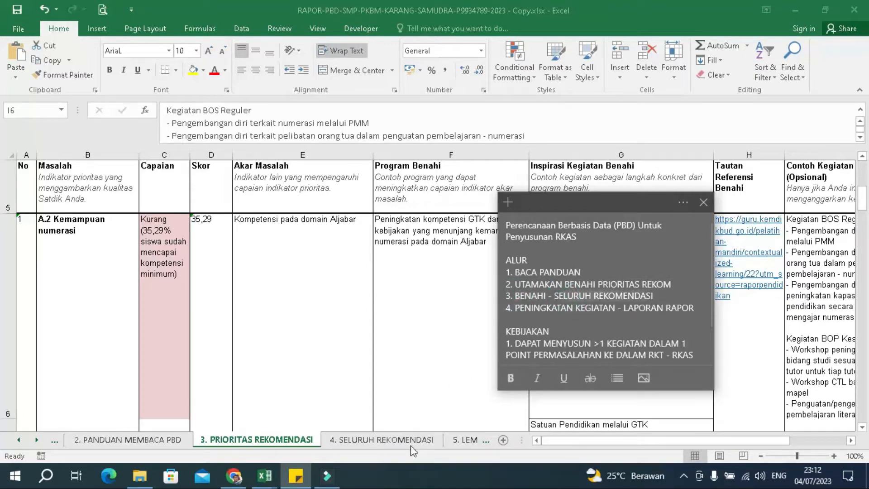
{"action": "left_click", "coordinate": [392, 446]}
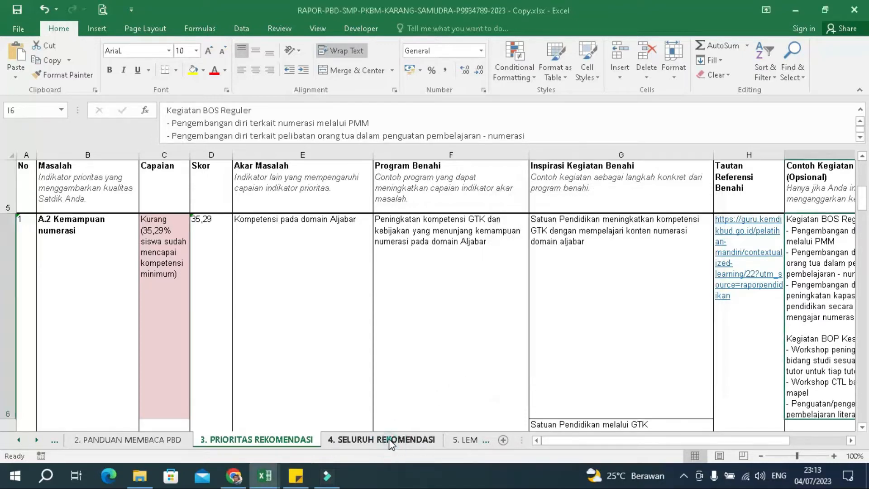
{"action": "left_click", "coordinate": [391, 441]}
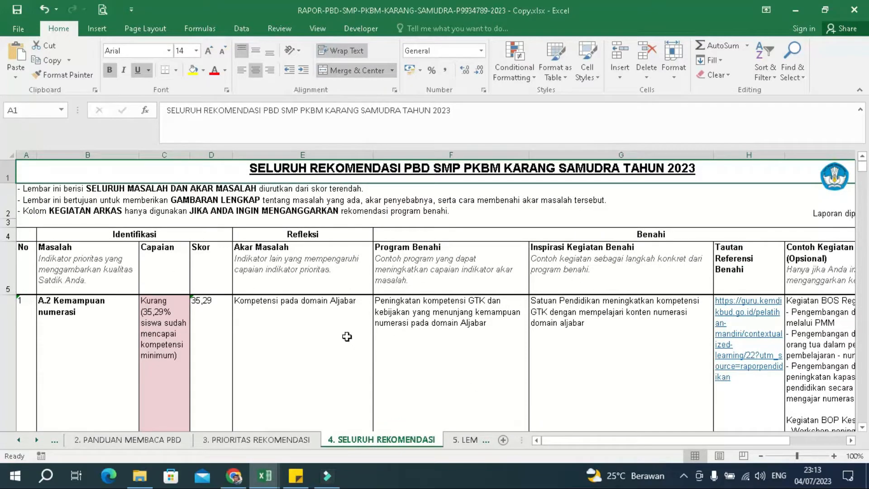
{"action": "left_click", "coordinate": [257, 441]}
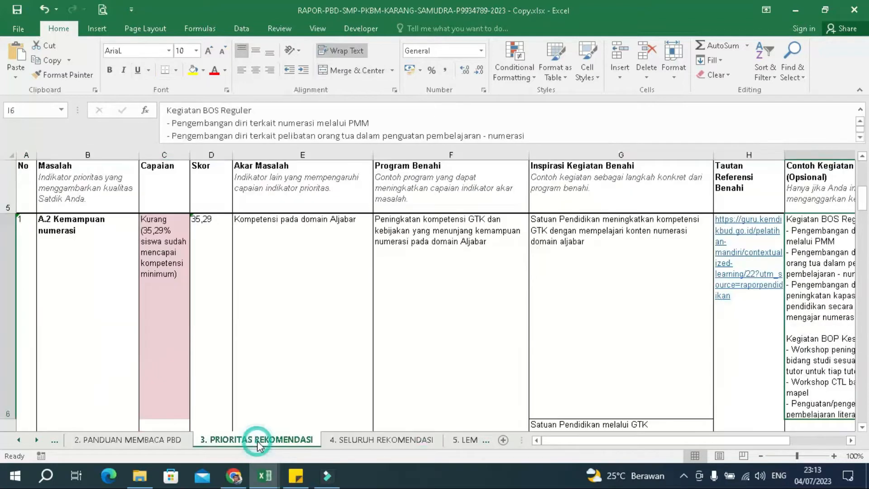
{"action": "left_click", "coordinate": [380, 443]}
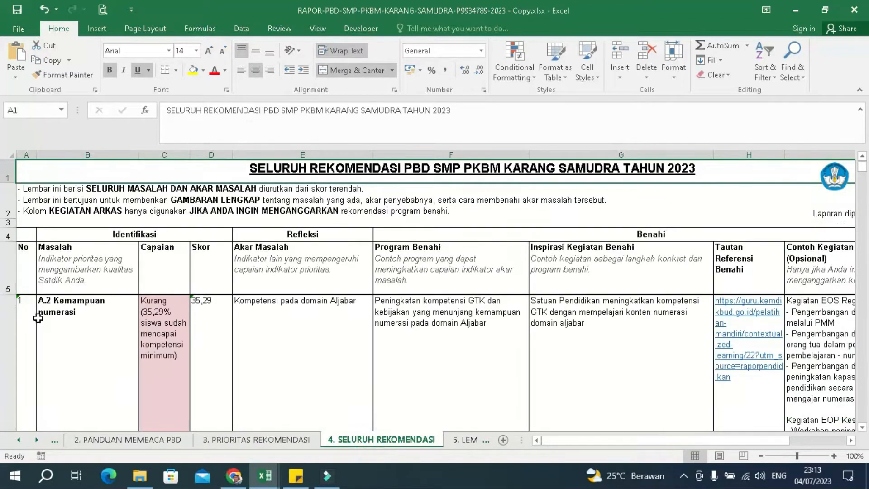
{"action": "scroll", "coordinate": [59, 317], "scroll_direction": "down", "scroll_amount": 3}
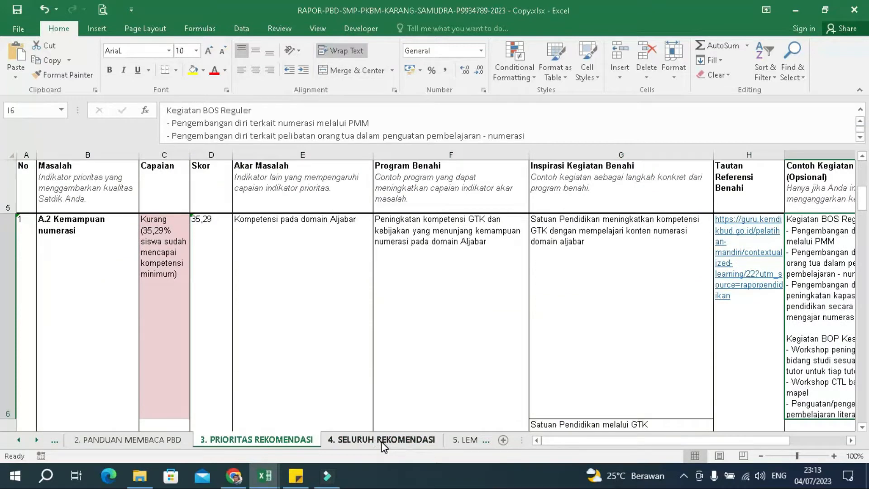
{"action": "left_click", "coordinate": [382, 439]}
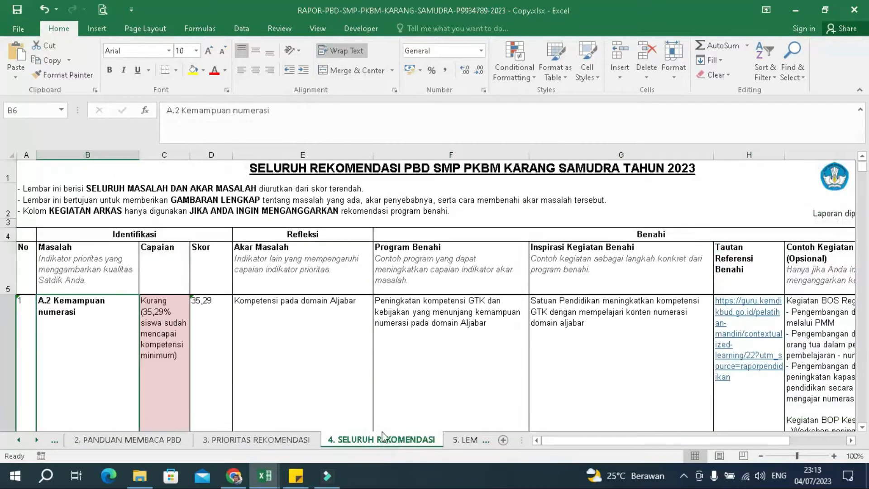
Step: Examine the score, root problem, improvement program and activity inspiration for A.2 Kemampuan numerasi on the SELURUH REKOMENDASI sheet
{"action": "left_click", "coordinate": [210, 321]}
{"action": "left_click", "coordinate": [335, 320]}
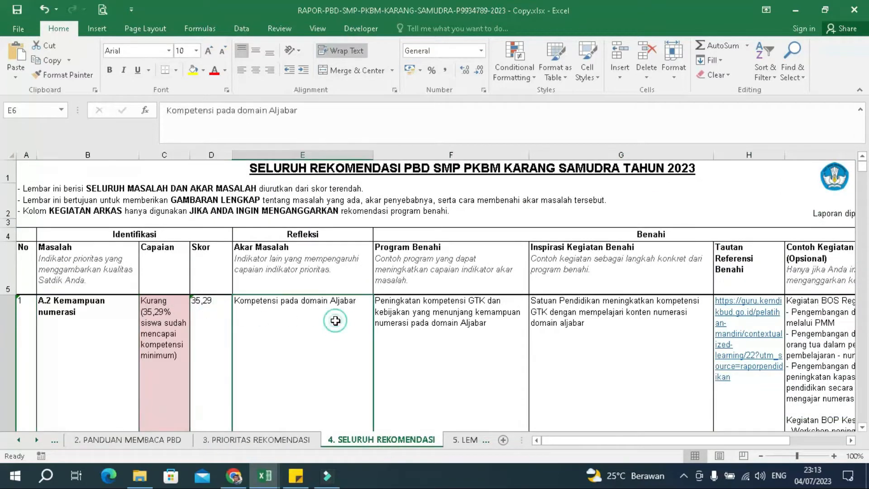
{"action": "left_click", "coordinate": [398, 319]}
{"action": "left_click", "coordinate": [564, 336]}
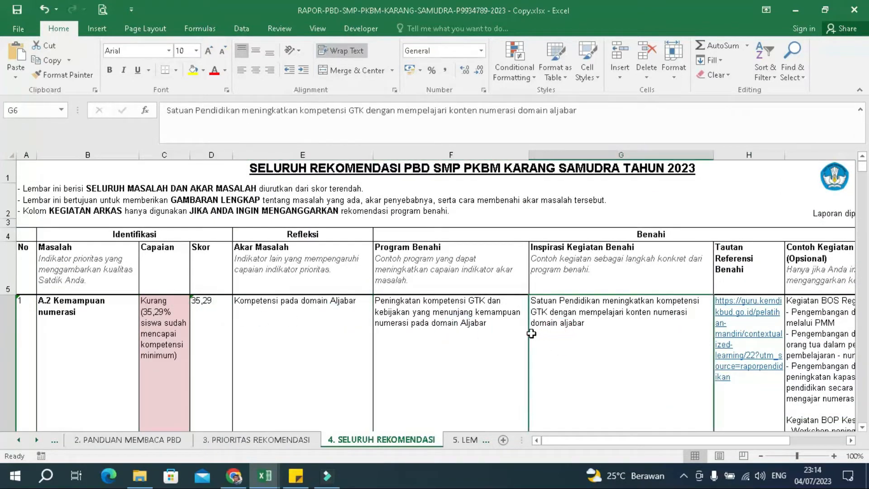
{"action": "left_click", "coordinate": [509, 335]}
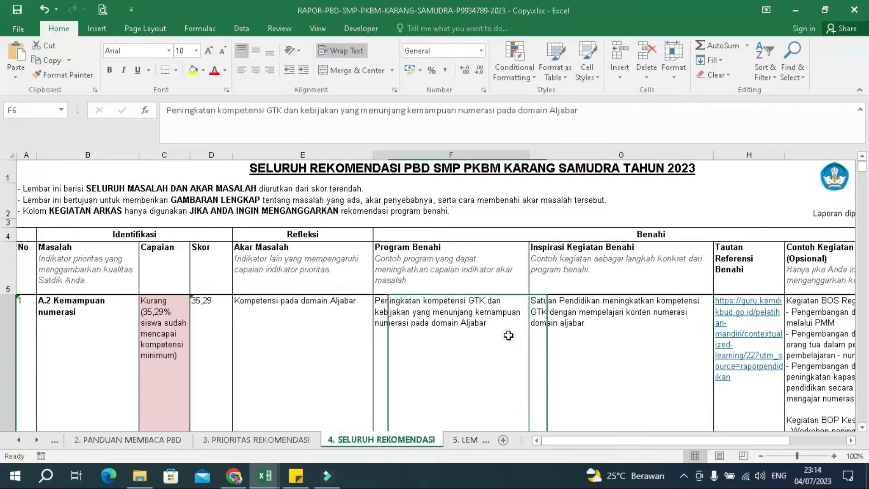
Step: Review the note's fourth ALUR item, "PENINGKATAN KEGIATAN - LAPORAN RAPOR", and return to the A.2 Kemampuan numerasi entry in the workbook
{"action": "left_click", "coordinate": [304, 486]}
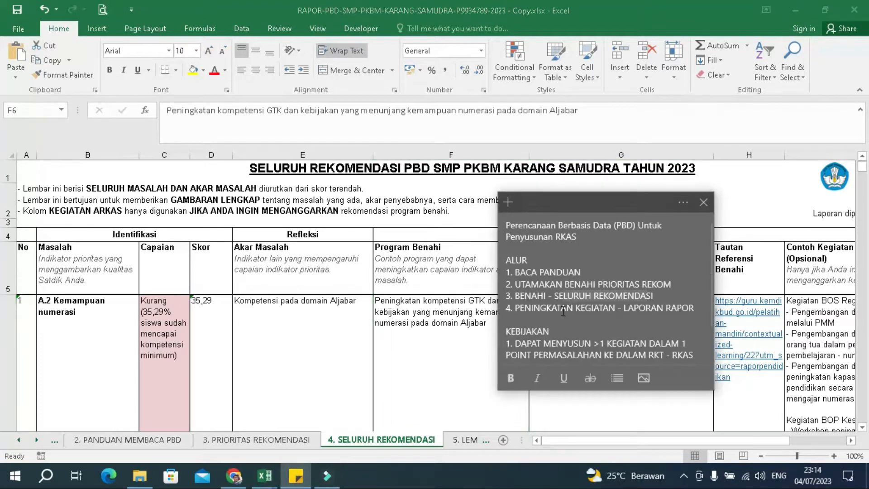
{"action": "left_click_drag", "start_coordinate": [520, 311], "coordinate": [639, 304]}
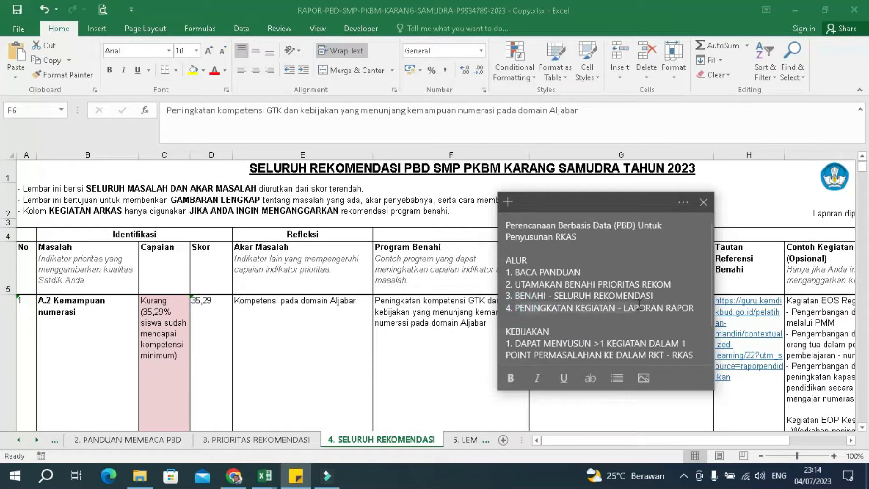
{"action": "left_click", "coordinate": [672, 312]}
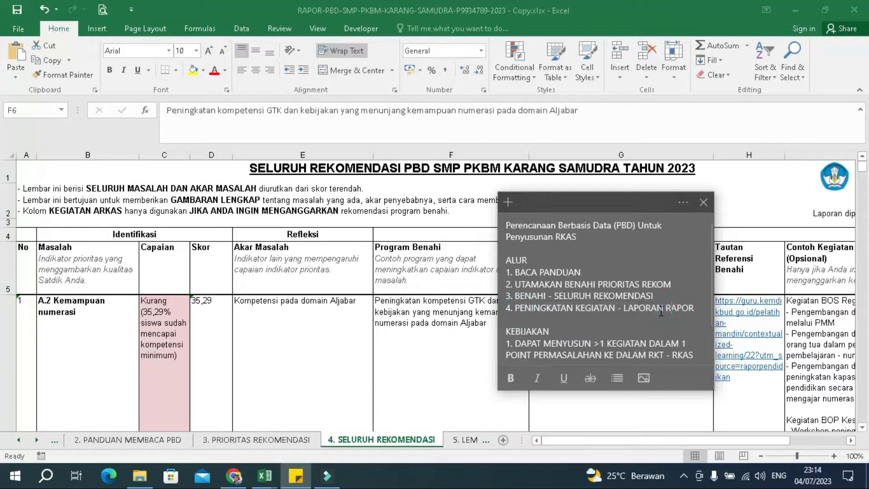
{"action": "left_click", "coordinate": [129, 313]}
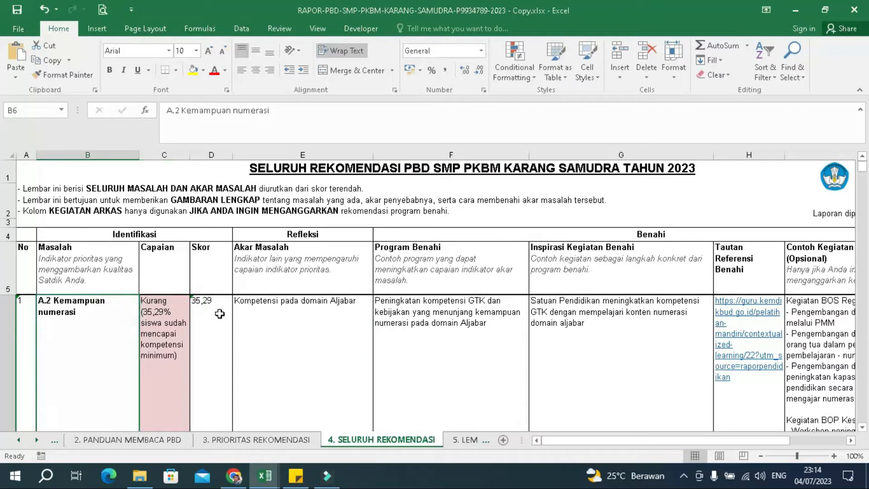
Step: Open the LAPORAN RAPOR sheet and examine its introduction and first indicator, A.1 Kemampuan literasi
{"action": "left_click", "coordinate": [19, 440]}
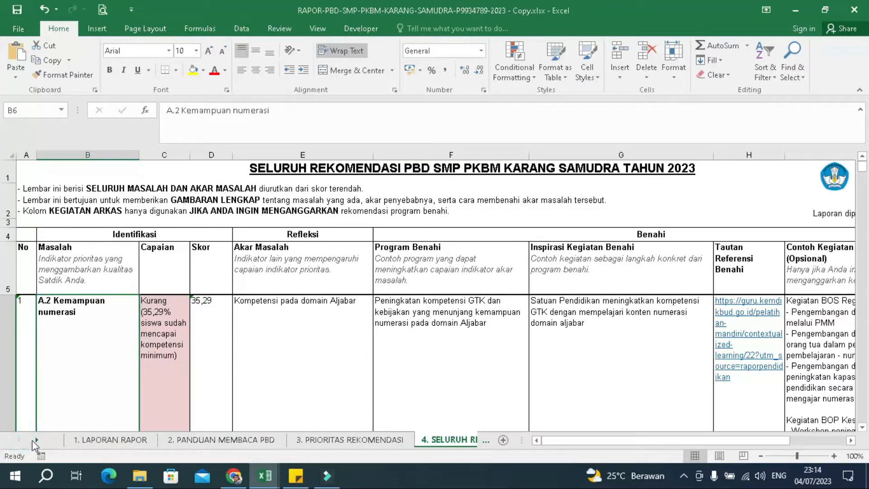
{"action": "left_click", "coordinate": [96, 443]}
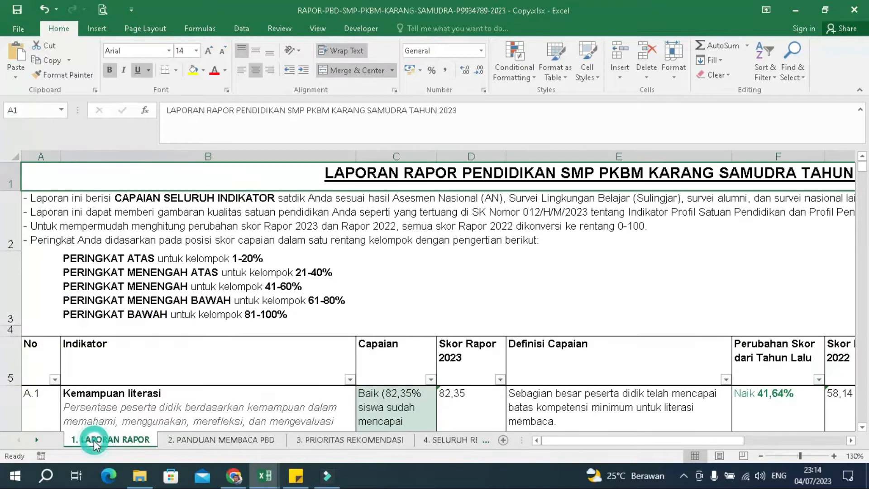
{"action": "left_click", "coordinate": [158, 397]}
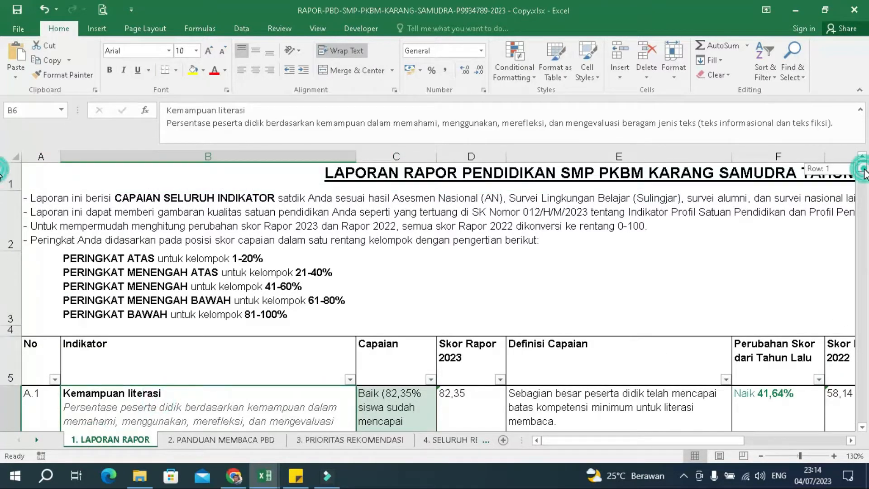
{"action": "left_click_drag", "start_coordinate": [862, 167], "coordinate": [863, 199]}
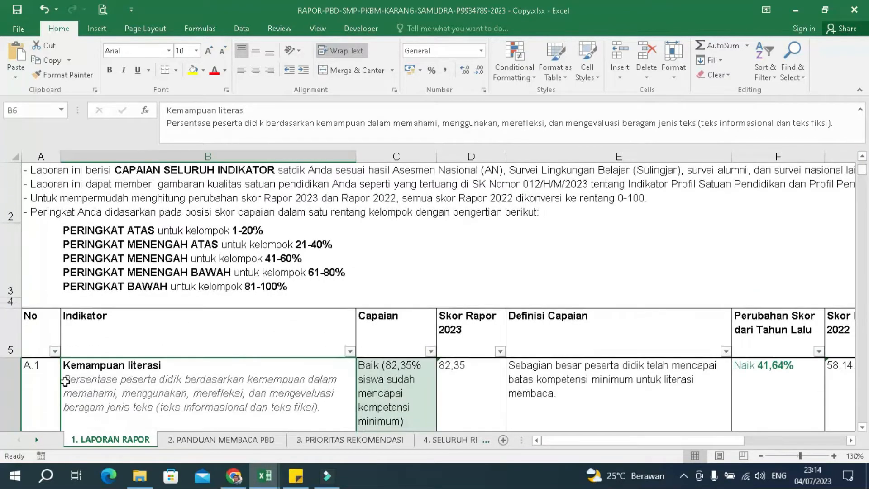
{"action": "left_click", "coordinate": [53, 381]}
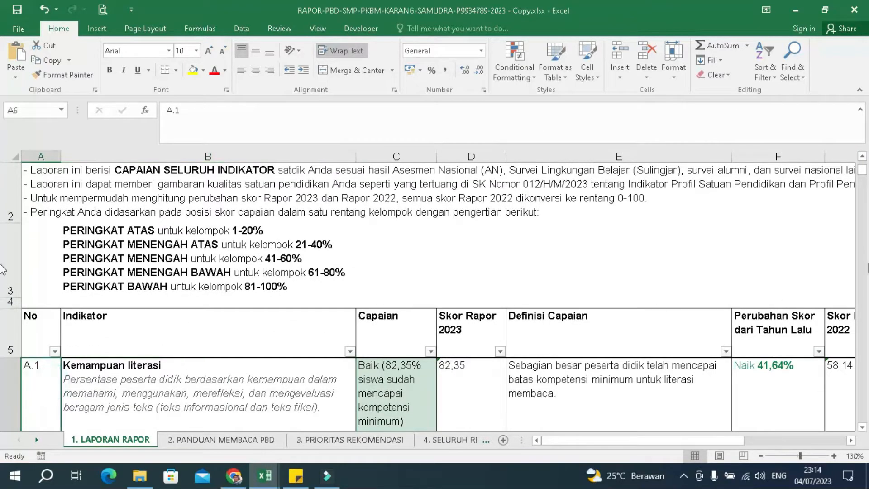
Step: Examine the last indicator, E.5.6, at the end of the LAPORAN RAPOR sheet and return to the sheet's beginning
{"action": "left_click_drag", "start_coordinate": [864, 171], "coordinate": [863, 418]}
{"action": "left_click", "coordinate": [36, 301]}
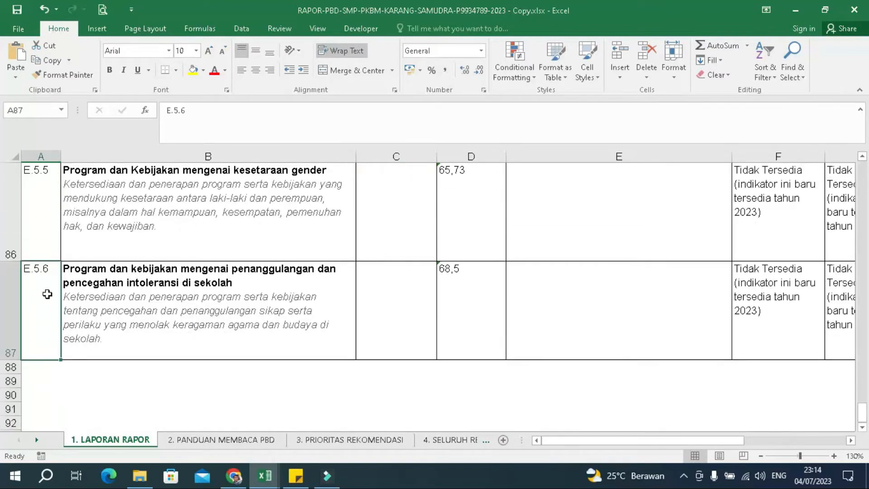
{"action": "left_click", "coordinate": [164, 303]}
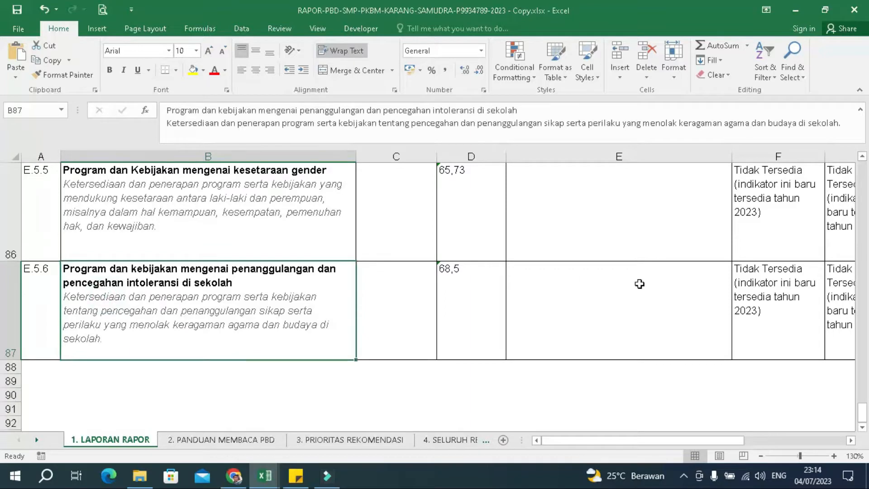
{"action": "left_click", "coordinate": [679, 290]}
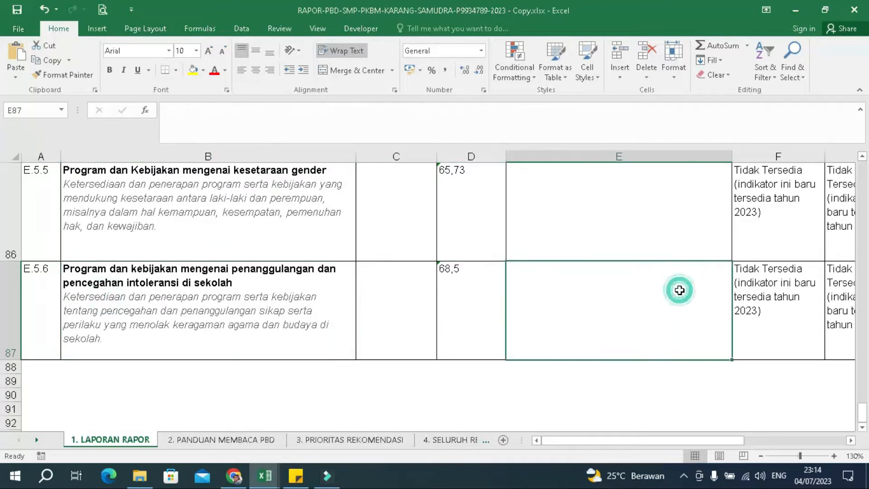
{"action": "left_click", "coordinate": [225, 305]}
{"action": "left_click_drag", "start_coordinate": [864, 415], "coordinate": [864, 168]}
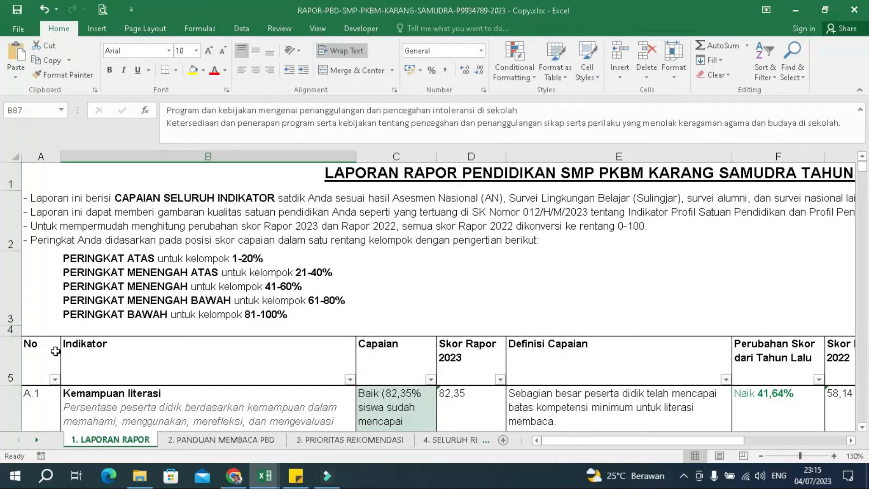
Step: Compare the Capaian ratings of A.1 Kemampuan literasi, A.2 Kemampuan numerasi and A.3 Karakter on the LAPORAN RAPOR sheet
{"action": "left_click", "coordinate": [208, 403]}
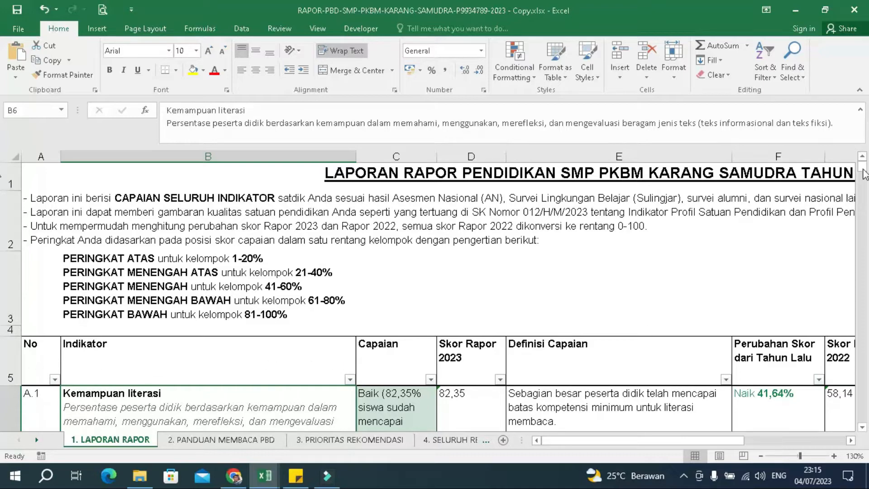
{"action": "left_click_drag", "start_coordinate": [865, 175], "coordinate": [851, 217]}
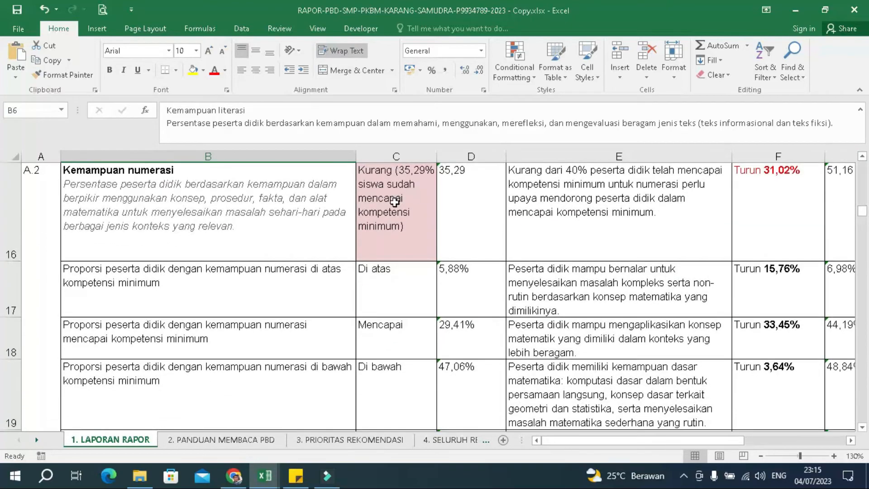
{"action": "left_click", "coordinate": [397, 195]}
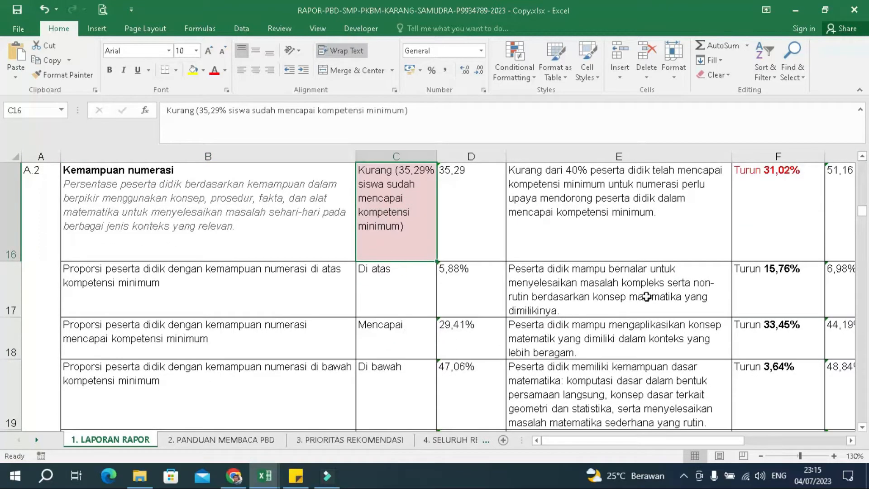
{"action": "left_click_drag", "start_coordinate": [867, 219], "coordinate": [857, 249]}
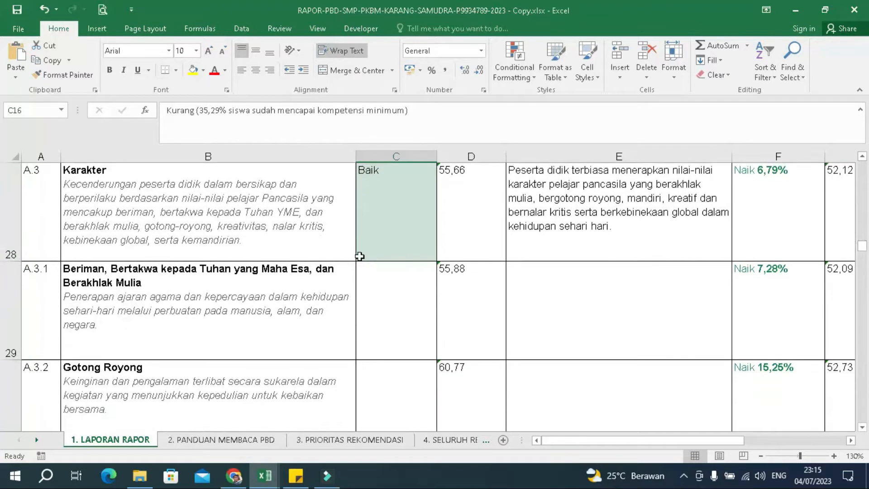
{"action": "left_click", "coordinate": [405, 218]}
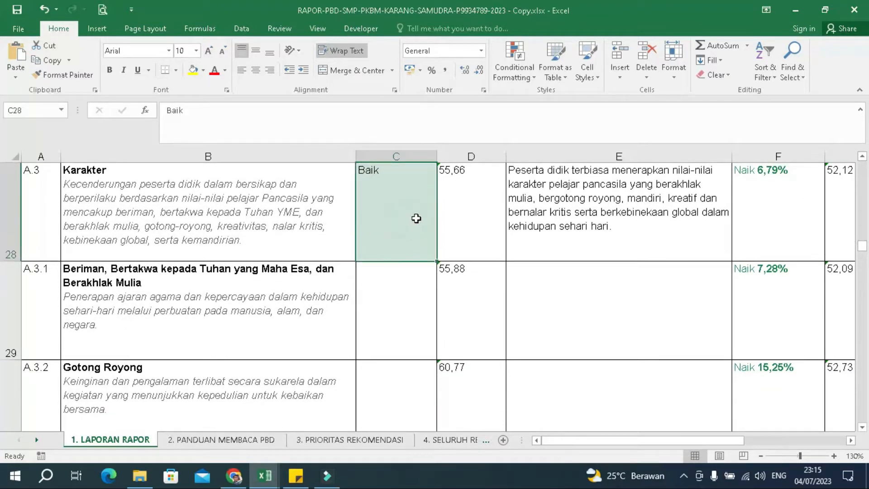
{"action": "left_click", "coordinate": [497, 227]}
{"action": "left_click", "coordinate": [179, 239]}
{"action": "scroll", "coordinate": [403, 238], "scroll_direction": "up", "scroll_amount": 3}
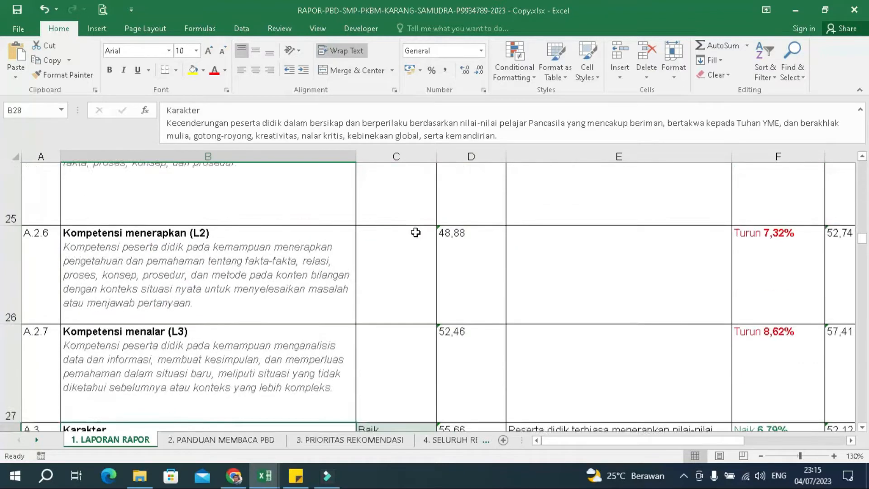
{"action": "left_click", "coordinate": [387, 319]}
Step: Open the PANDUAN MEMBACA PBD sheet and review its explanations of the BENAHI and REFLEKSI columns
{"action": "left_click", "coordinate": [243, 441]}
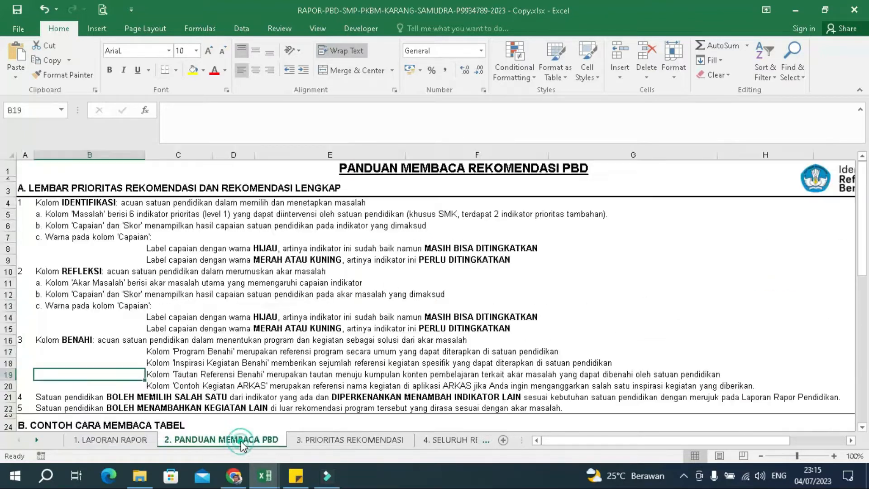
{"action": "left_click", "coordinate": [339, 352]}
{"action": "left_click", "coordinate": [328, 375]}
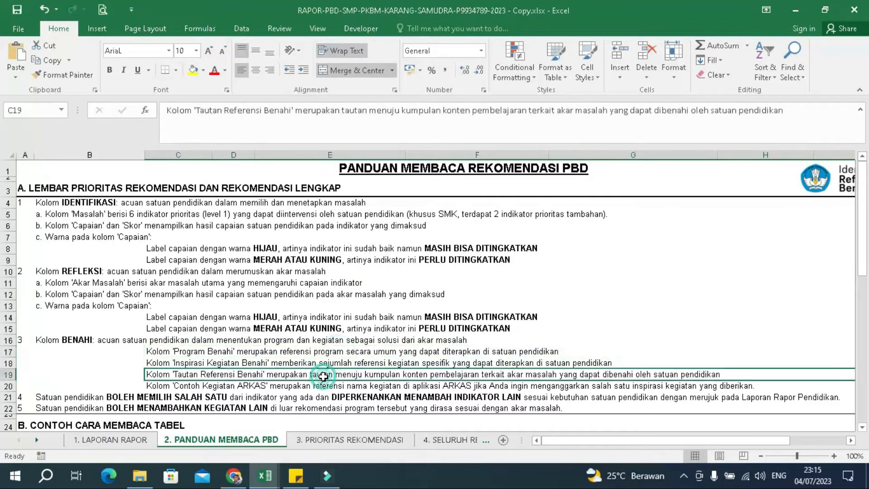
{"action": "left_click", "coordinate": [353, 339]}
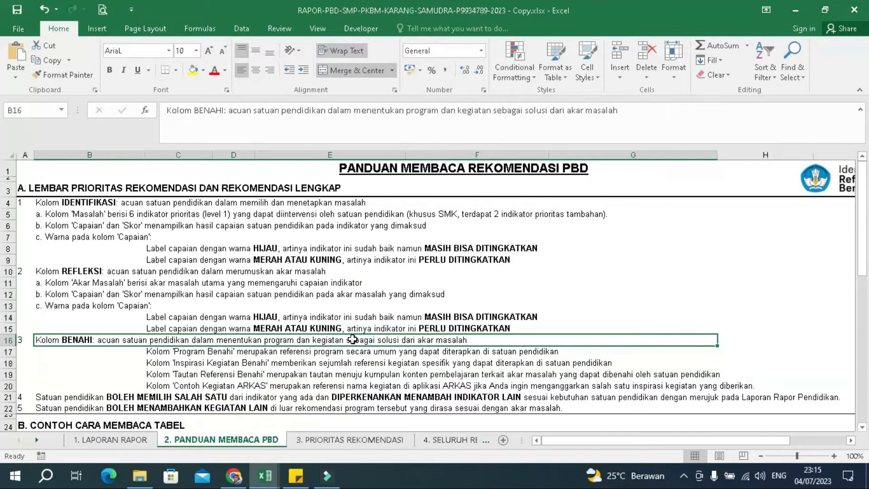
{"action": "left_click", "coordinate": [434, 319]}
{"action": "left_click", "coordinate": [434, 305]}
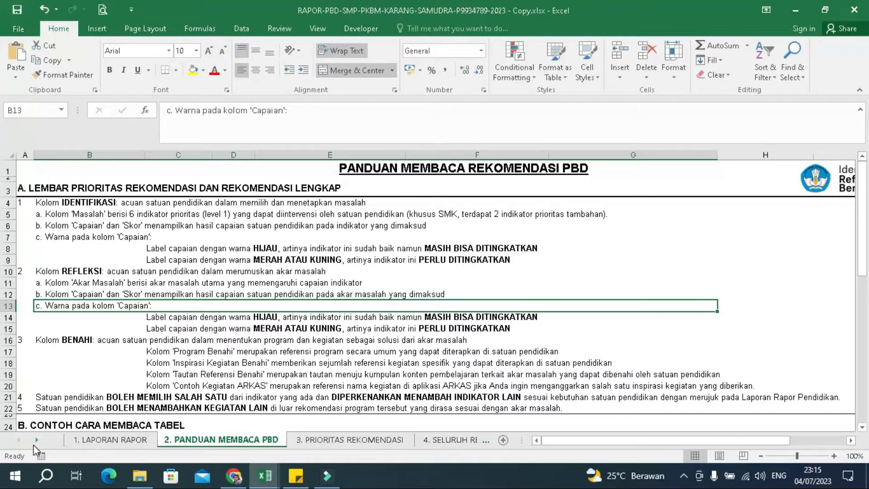
Step: Revisit the PRIORITAS REKOMENDASI sheet, and on the LEMBAR KERJA ARKAS sheet review the whole example row
{"action": "left_click", "coordinate": [318, 441]}
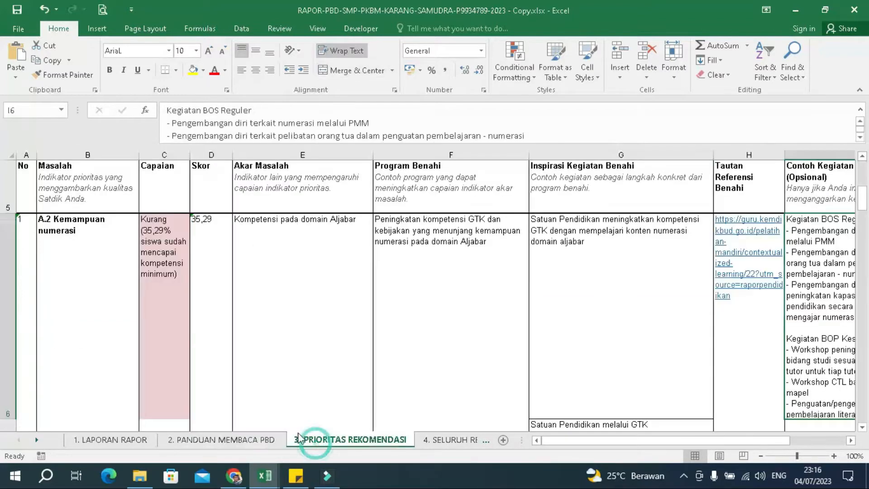
{"action": "left_click", "coordinate": [447, 439]}
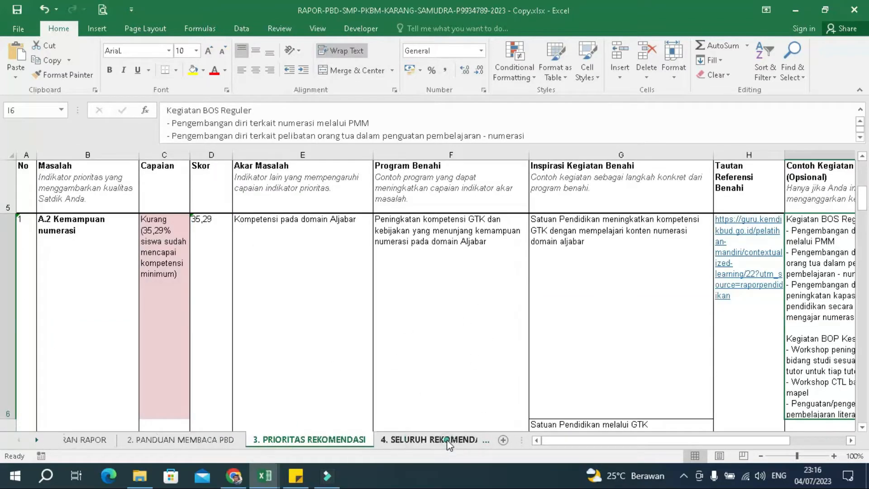
{"action": "left_click", "coordinate": [463, 441]}
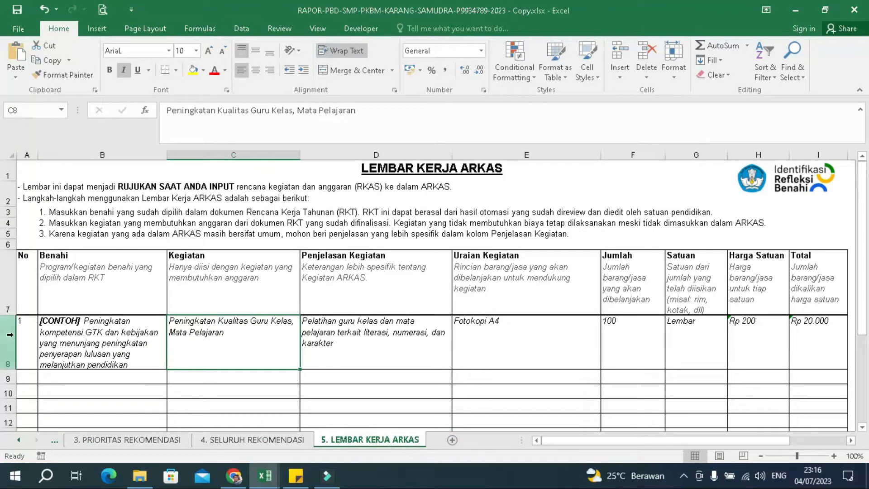
{"action": "left_click", "coordinate": [436, 352]}
{"action": "left_click", "coordinate": [596, 339]}
{"action": "left_click_drag", "start_coordinate": [24, 338], "coordinate": [804, 325]}
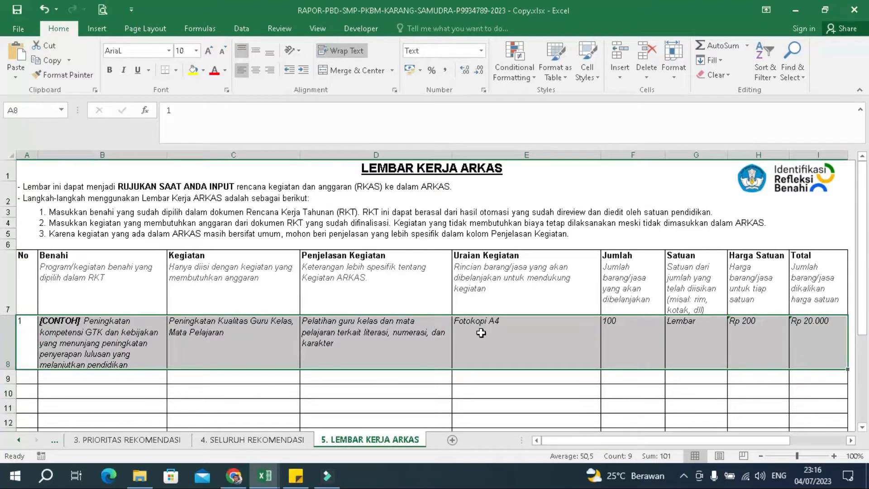
Step: Examine the Kegiatan, Penjelasan Kegiatan and Uraian Kegiatan entries of the example row on LEMBAR KERJA ARKAS
{"action": "left_click", "coordinate": [481, 333]}
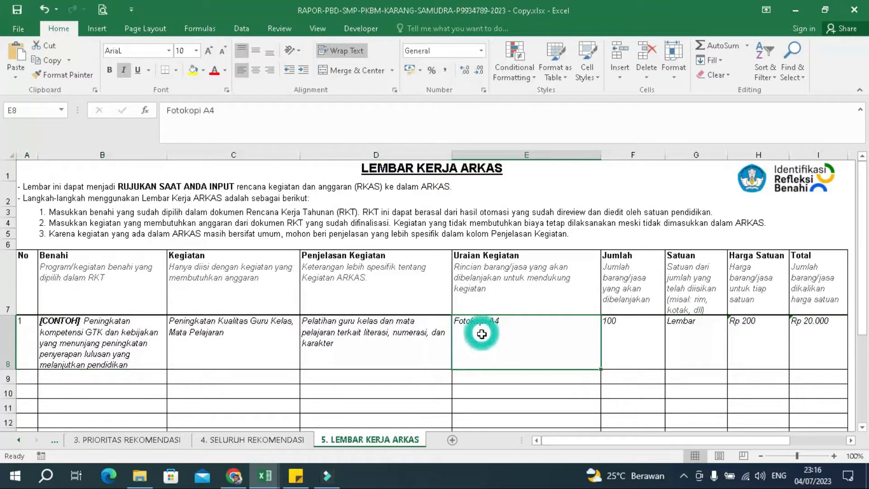
{"action": "left_click", "coordinate": [410, 347]}
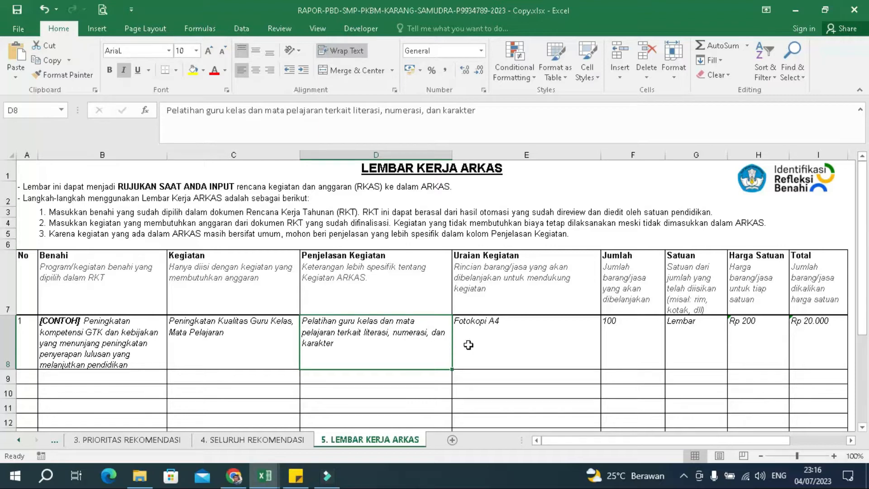
{"action": "left_click", "coordinate": [503, 346]}
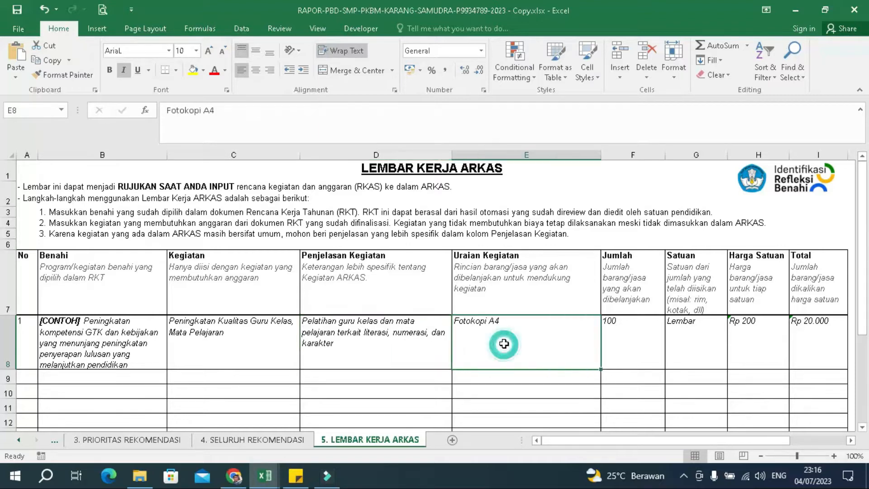
{"action": "left_click", "coordinate": [361, 379]}
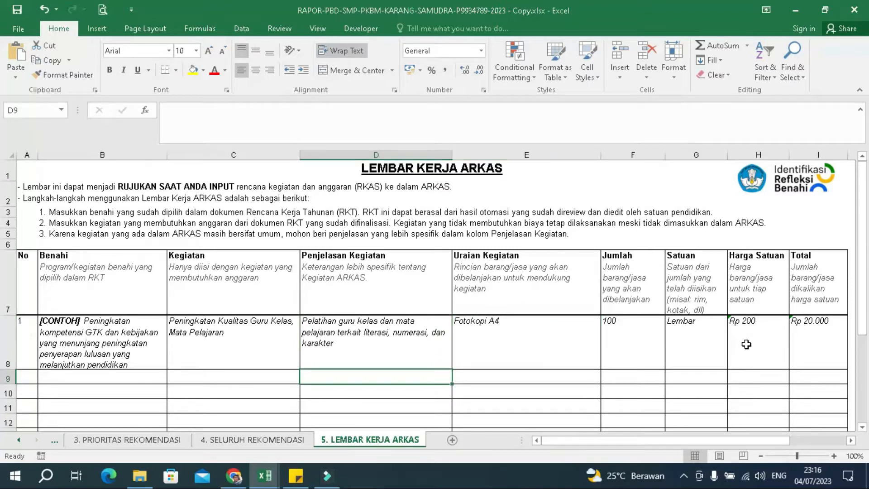
{"action": "left_click", "coordinate": [277, 354]}
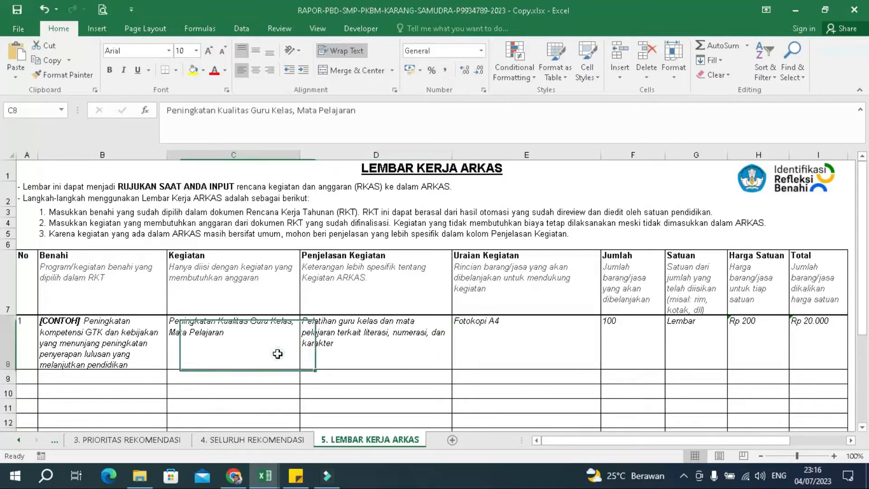
{"action": "left_click", "coordinate": [390, 355]}
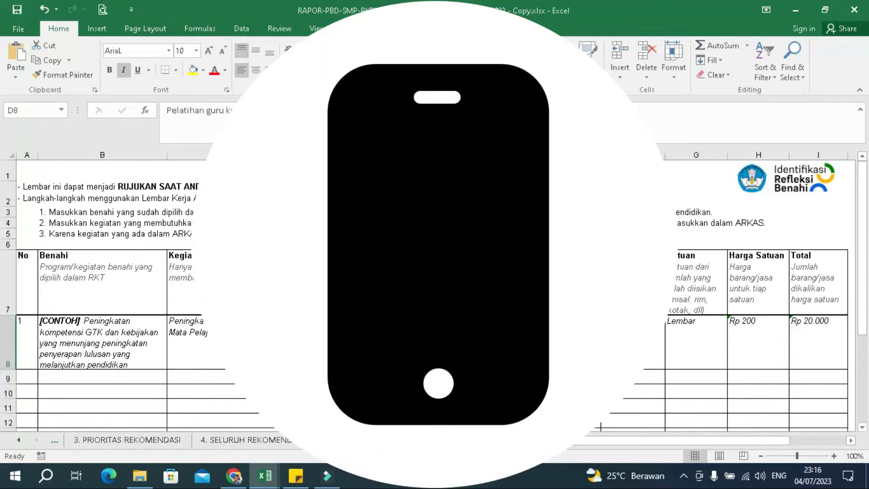
{"action": "left_click", "coordinate": [521, 354]}
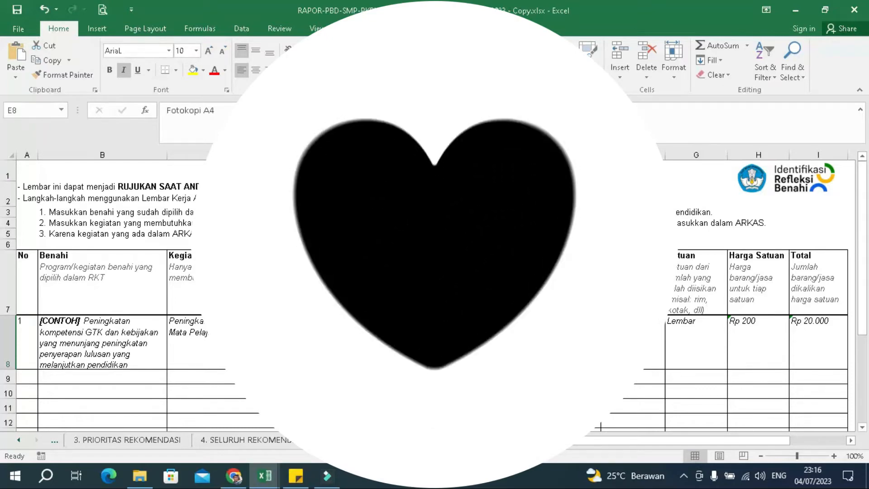
Step: Check the example row's Jumlah entry and compare its Uraian Kegiatan with its Penjelasan Kegiatan
{"action": "key", "text": "Right"}
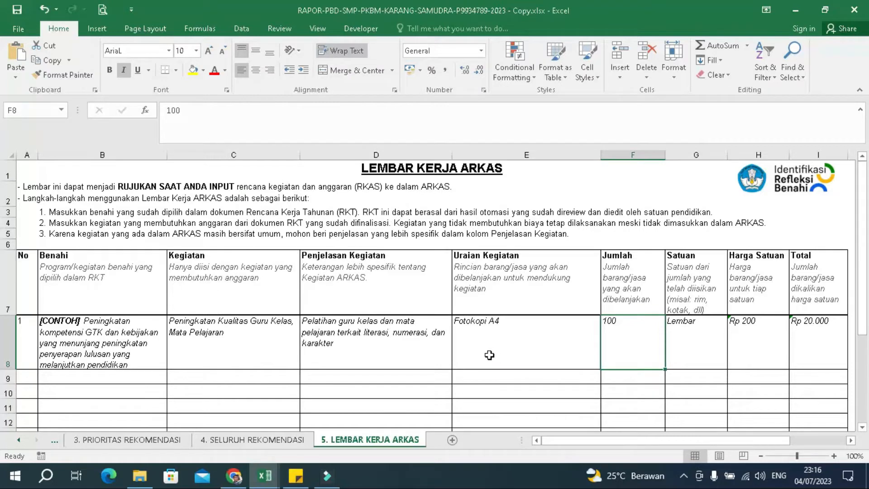
{"action": "left_click", "coordinate": [489, 355]}
{"action": "left_click", "coordinate": [340, 348]}
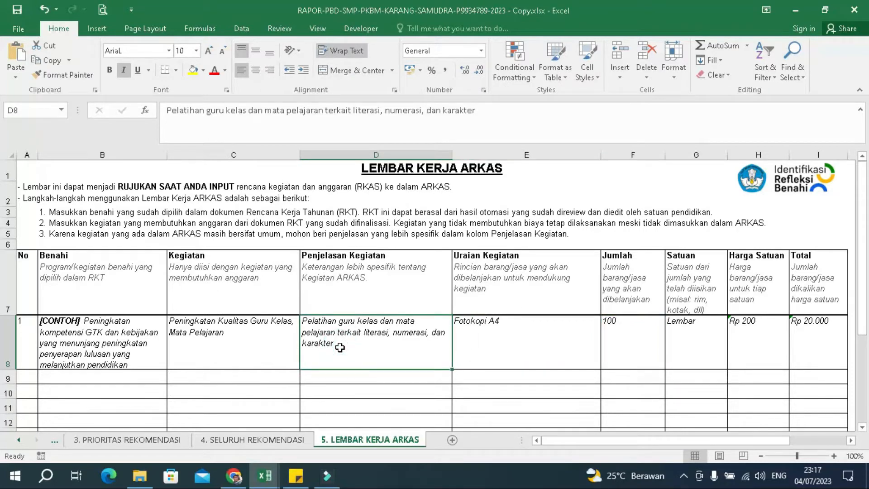
{"action": "left_click", "coordinate": [486, 347]}
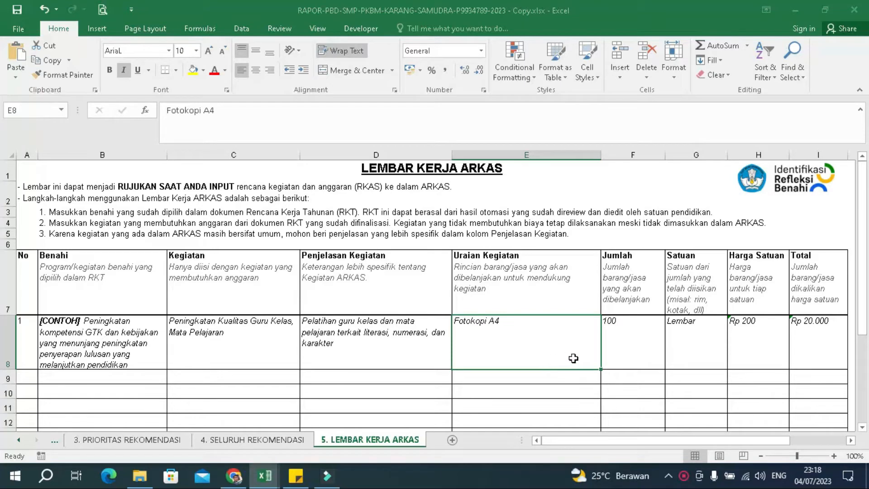
Step: Review the example row's Benahi entry and highlight the column headings from Benahi through Uraian Kegiatan
{"action": "left_click", "coordinate": [122, 343]}
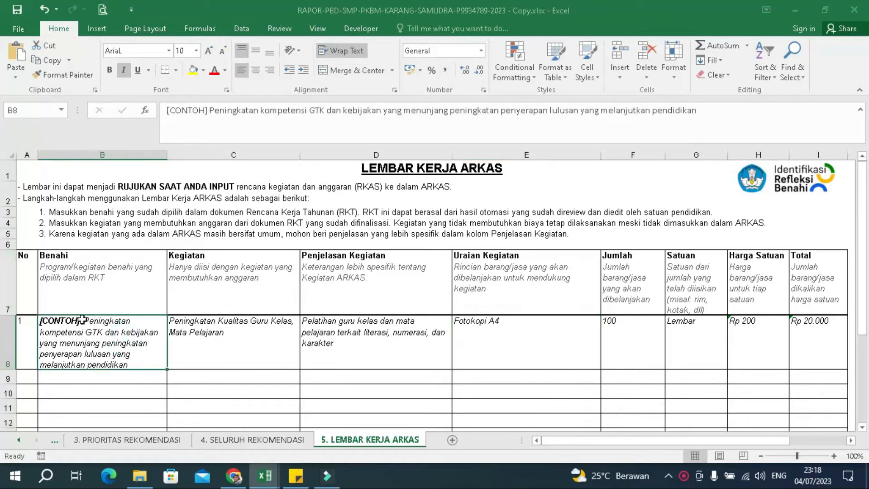
{"action": "left_click", "coordinate": [50, 294]}
{"action": "left_click_drag", "start_coordinate": [54, 278], "coordinate": [476, 294]}
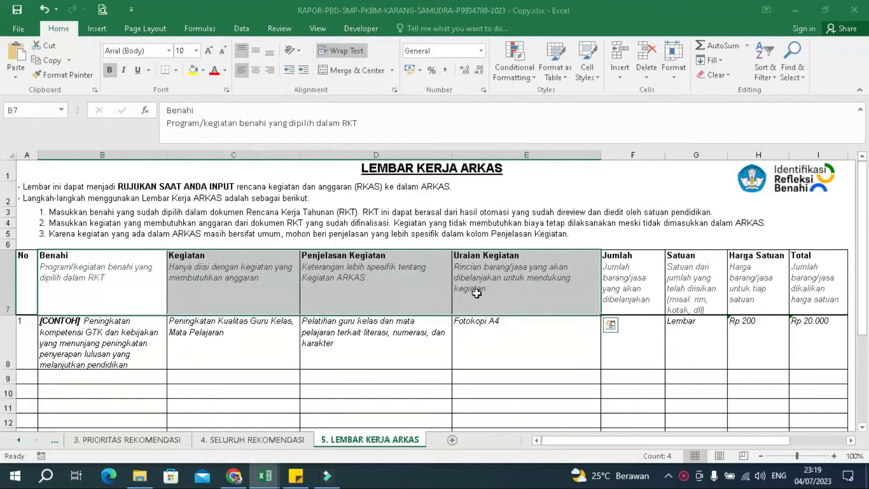
Step: Review the LEMBAR KERJA ARKAS column headings individually from Benahi to Uraian Kegiatan, then highlight Jumlah through Total
{"action": "left_click", "coordinate": [58, 275]}
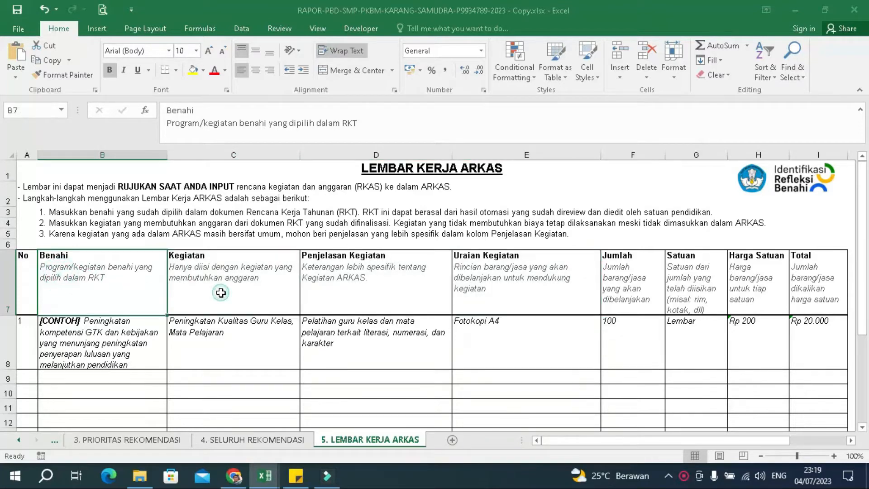
{"action": "left_click", "coordinate": [220, 292]}
{"action": "left_click", "coordinate": [360, 286]}
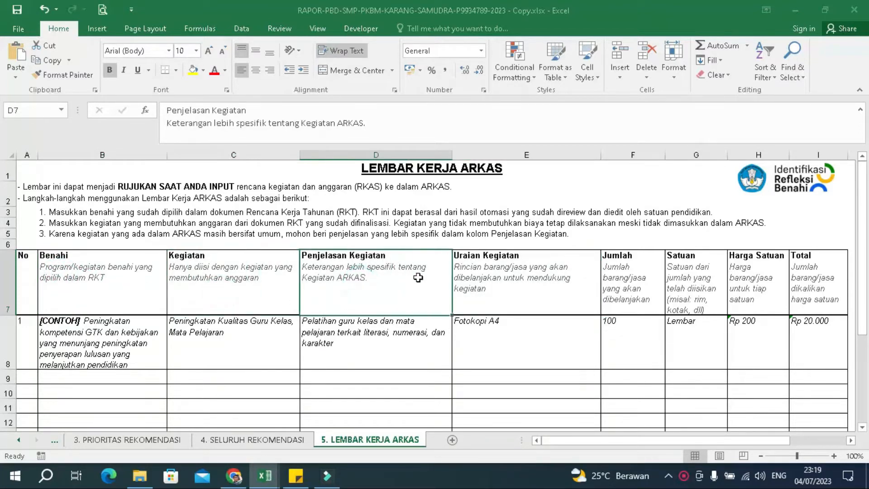
{"action": "left_click", "coordinate": [489, 274]}
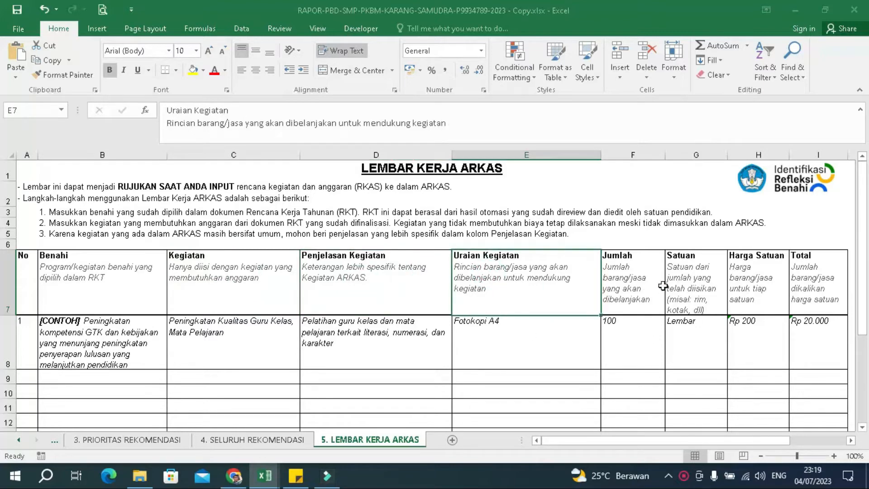
{"action": "left_click_drag", "start_coordinate": [626, 281], "coordinate": [846, 280]}
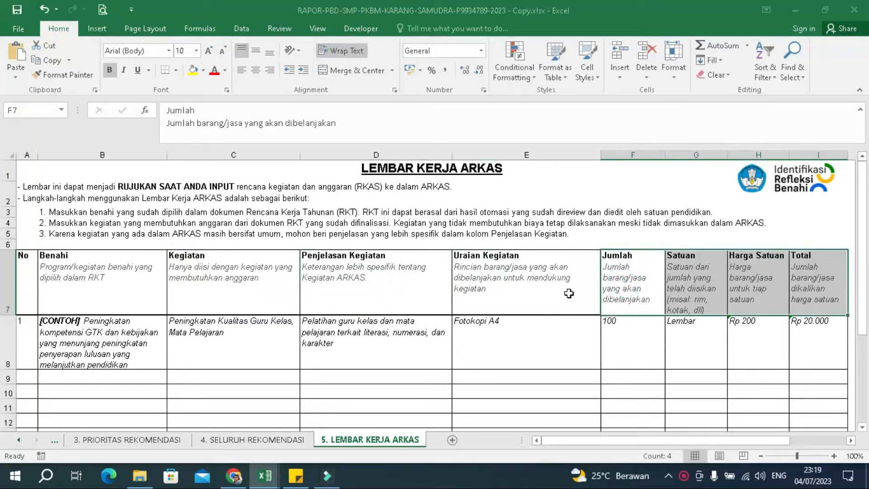
{"action": "left_click", "coordinate": [636, 278]}
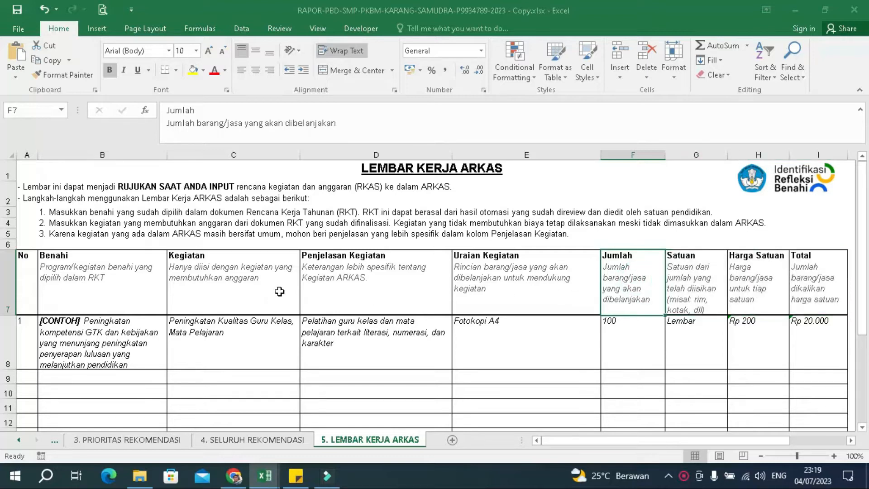
Step: Compare the Benahi and Kegiatan column headings with the corresponding entries of the example row
{"action": "left_click", "coordinate": [88, 279]}
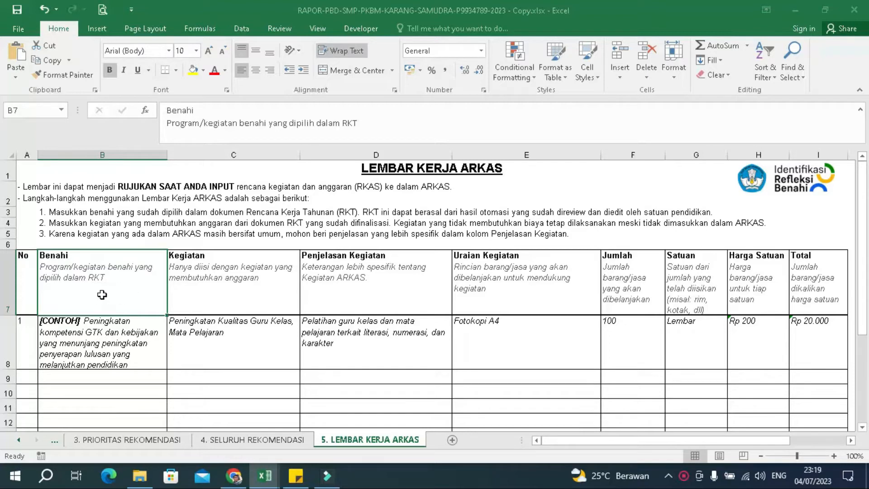
{"action": "left_click", "coordinate": [117, 334]}
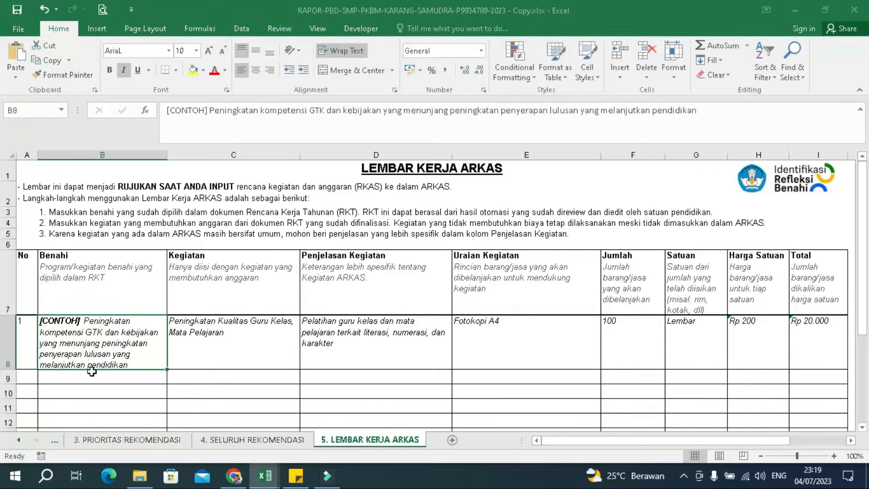
{"action": "left_click", "coordinate": [215, 343]}
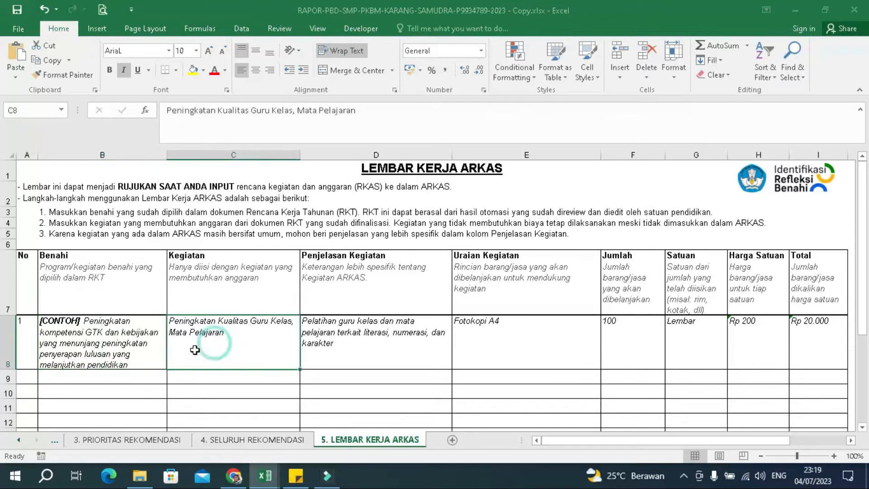
{"action": "left_click", "coordinate": [176, 279]}
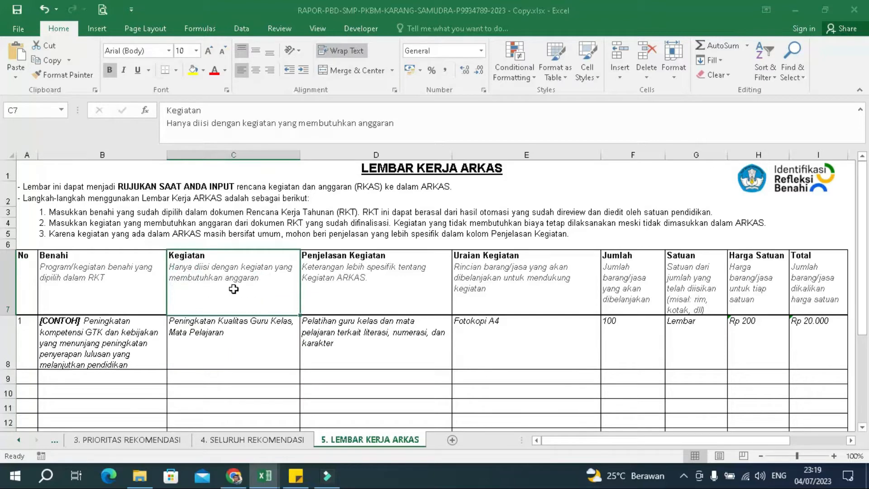
{"action": "left_click", "coordinate": [119, 275]}
{"action": "left_click", "coordinate": [235, 278]}
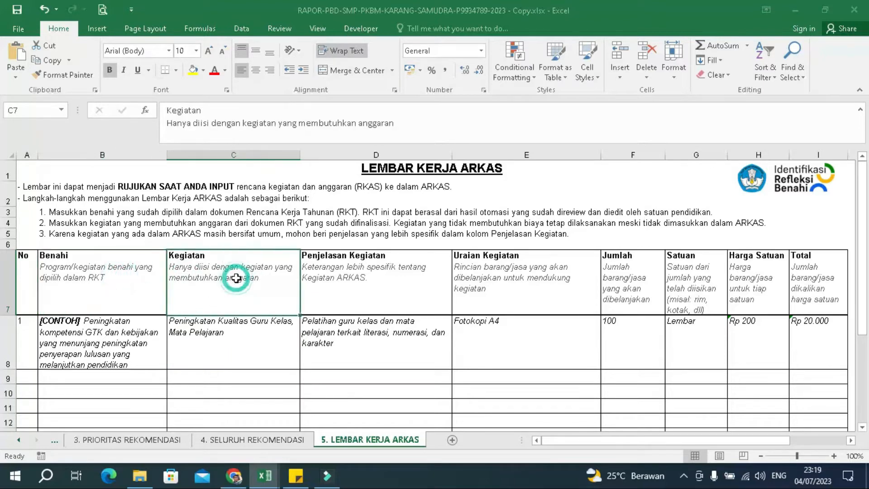
{"action": "left_click", "coordinate": [119, 276]}
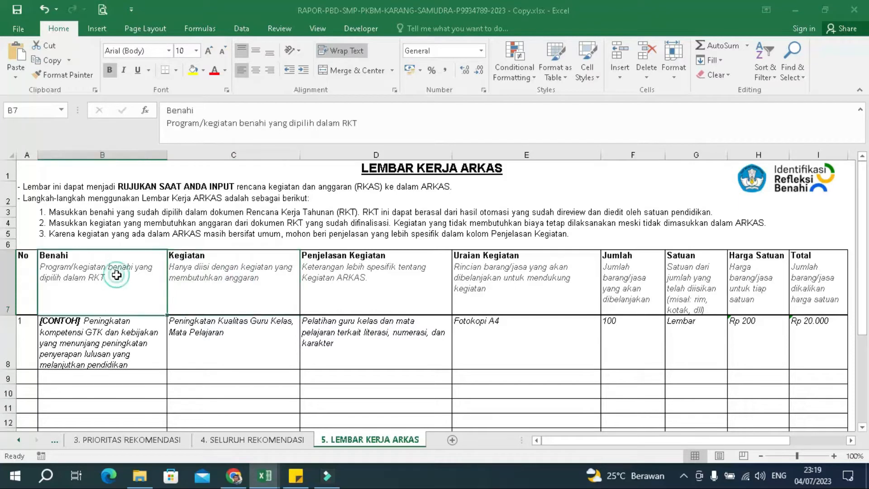
Step: On the PRIORITAS REKOMENDASI sheet, review the Masalah, Skor and Akar Masalah entries of the first row
{"action": "left_click", "coordinate": [137, 440]}
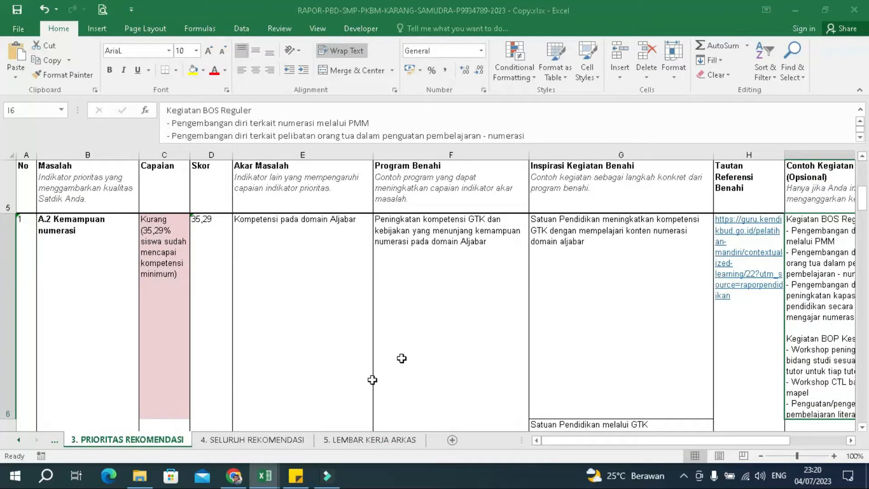
{"action": "left_click", "coordinate": [283, 286]}
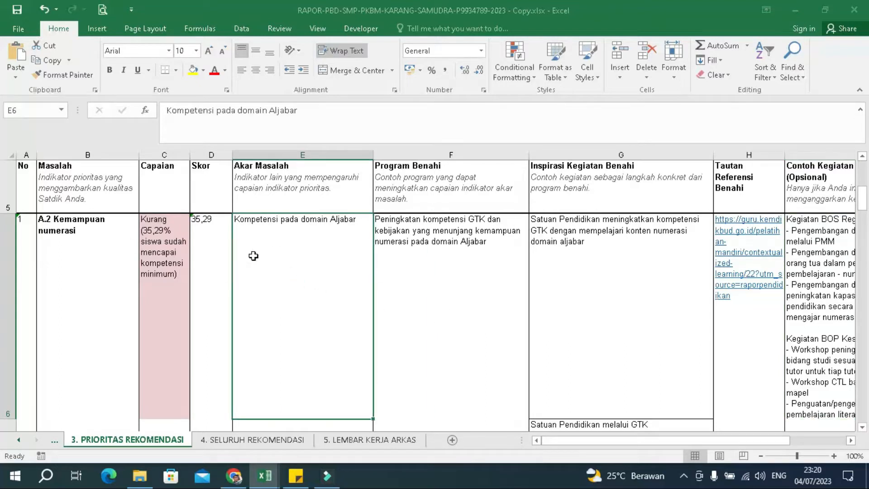
{"action": "left_click", "coordinate": [84, 244]}
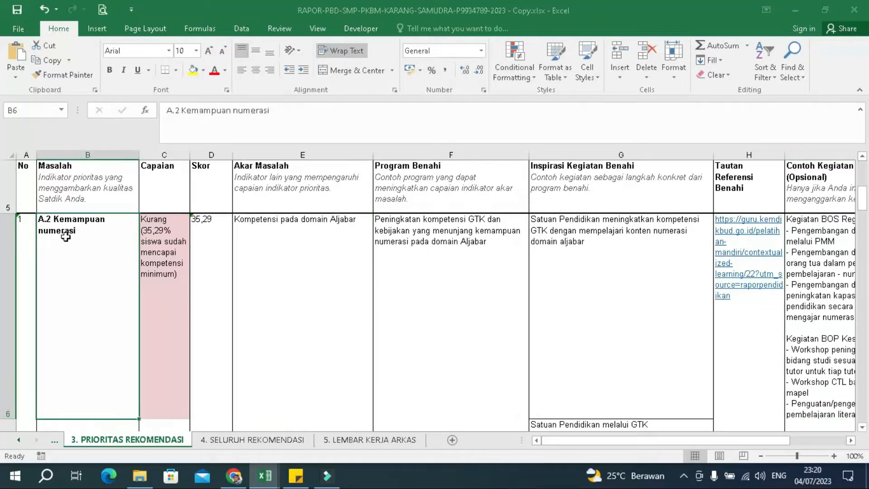
{"action": "left_click", "coordinate": [203, 236]}
{"action": "left_click", "coordinate": [356, 243]}
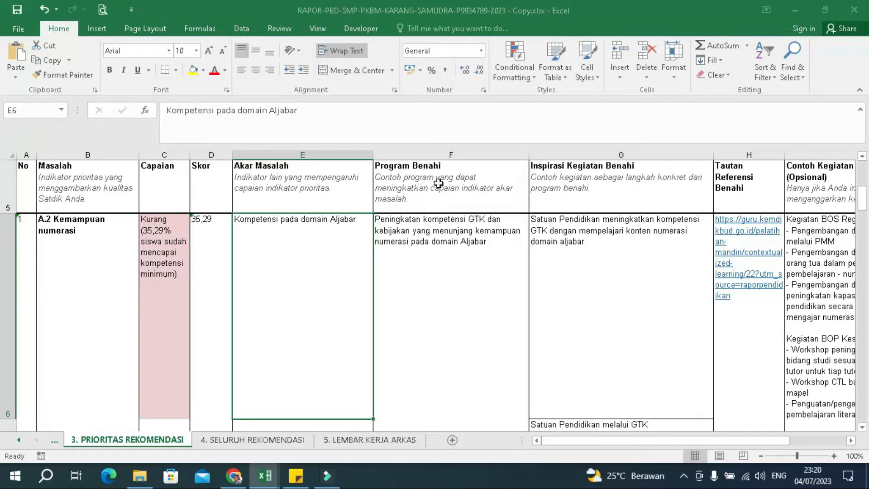
Step: Copy the Program Benahi text of A.2 Kemampuan numerasi into the Benahi cell of the example row on LEMBAR KERJA ARKAS
{"action": "double_click", "coordinate": [450, 275]}
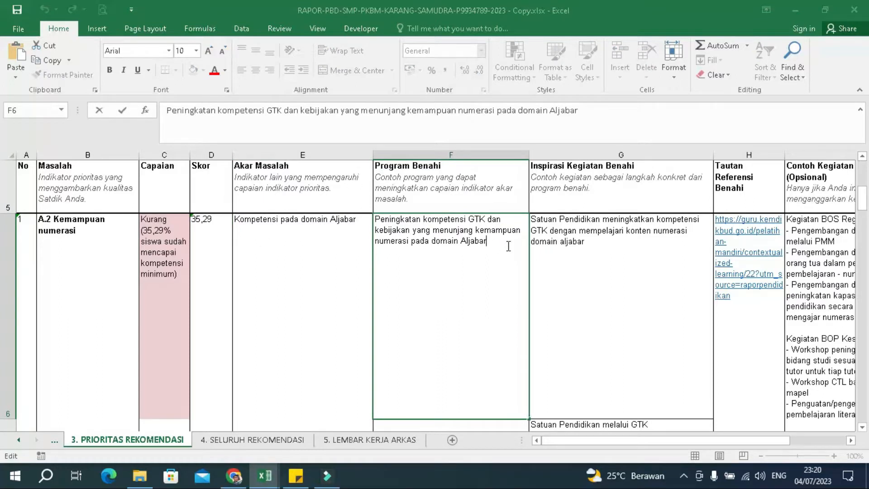
{"action": "left_click_drag", "start_coordinate": [508, 245], "coordinate": [365, 216]}
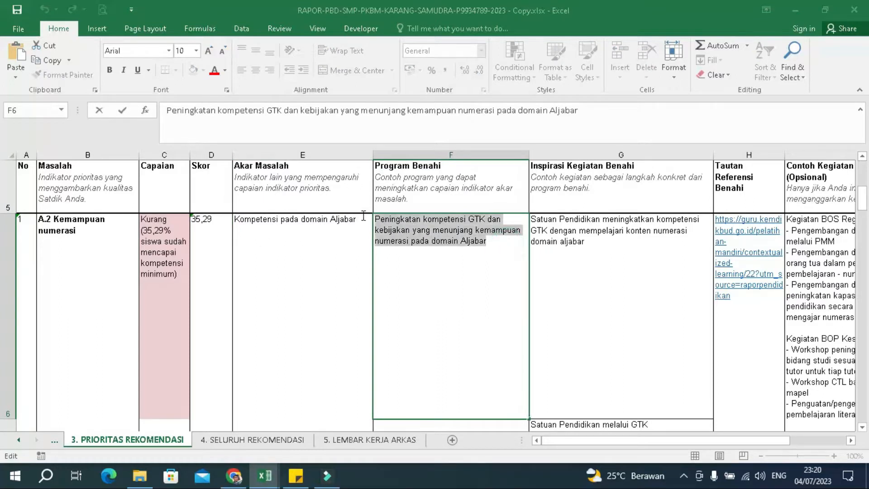
{"action": "left_click", "coordinate": [50, 64]}
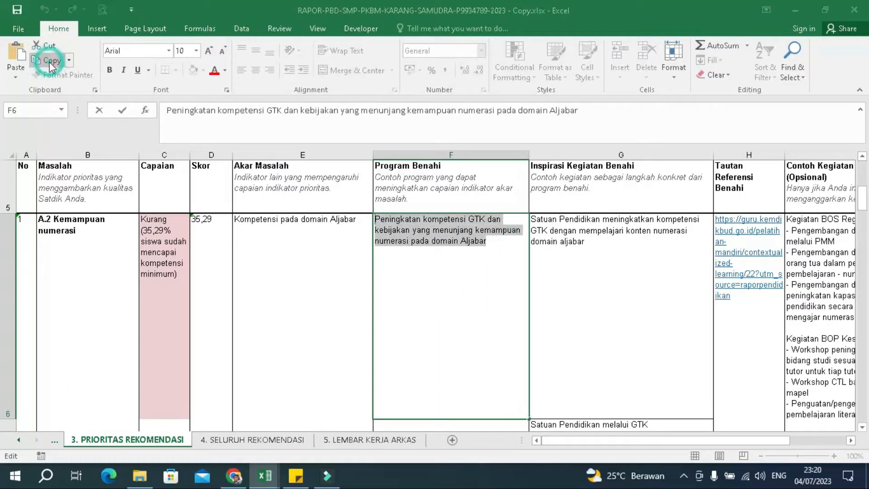
{"action": "left_click", "coordinate": [402, 441]}
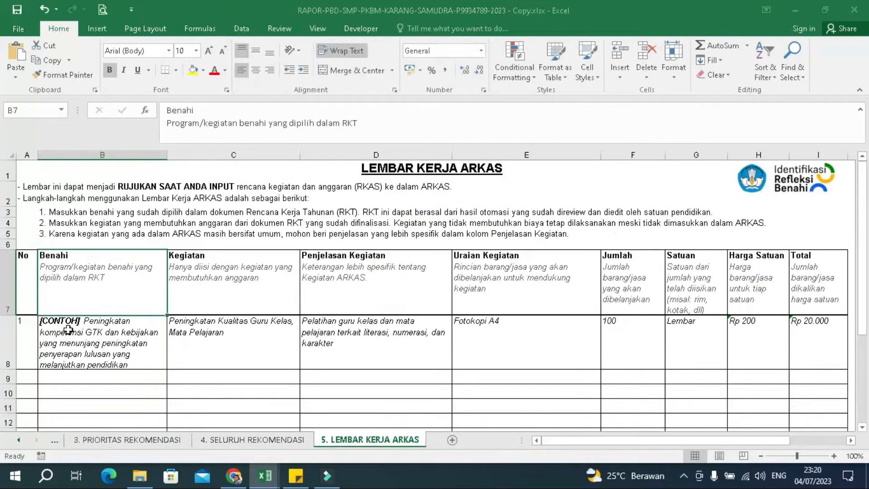
{"action": "left_click", "coordinate": [68, 330]}
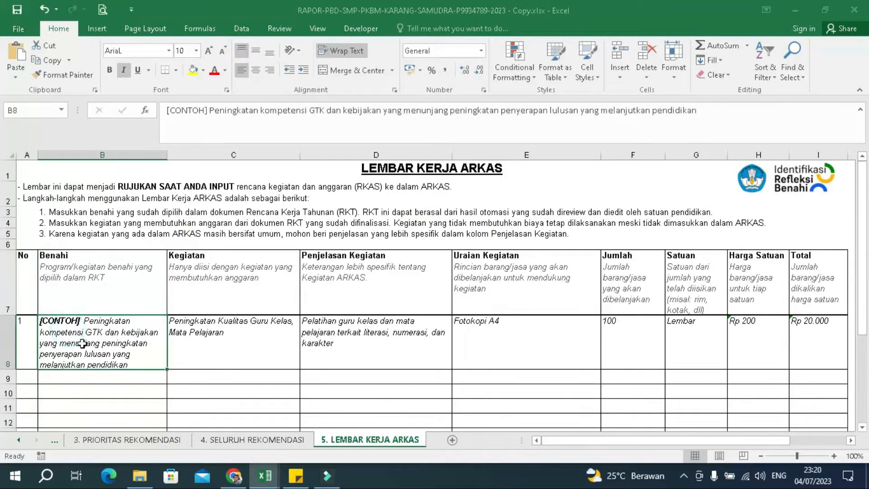
{"action": "left_click", "coordinate": [14, 50]}
Step: Check the example row's Kegiatan cell and heading, then examine the Contoh Kegiatan ARKAS entry in the first row of PRIORITAS REKOMENDASI
{"action": "left_click", "coordinate": [256, 342]}
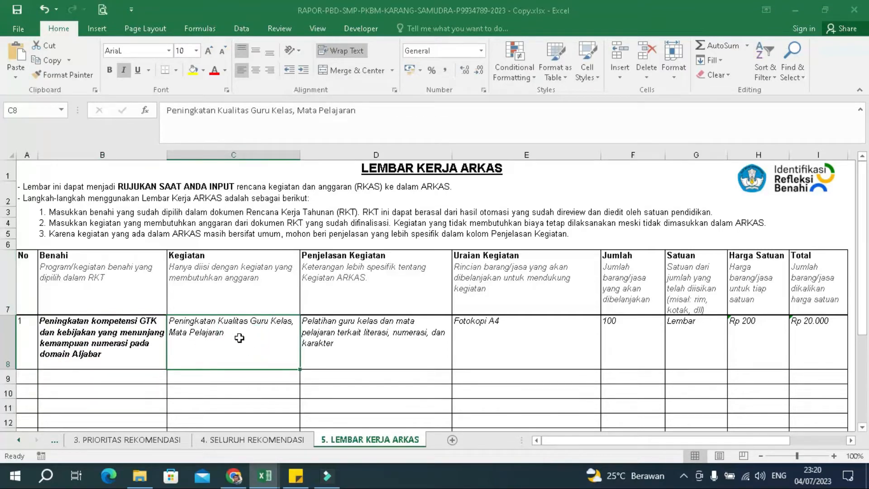
{"action": "left_click", "coordinate": [216, 271]}
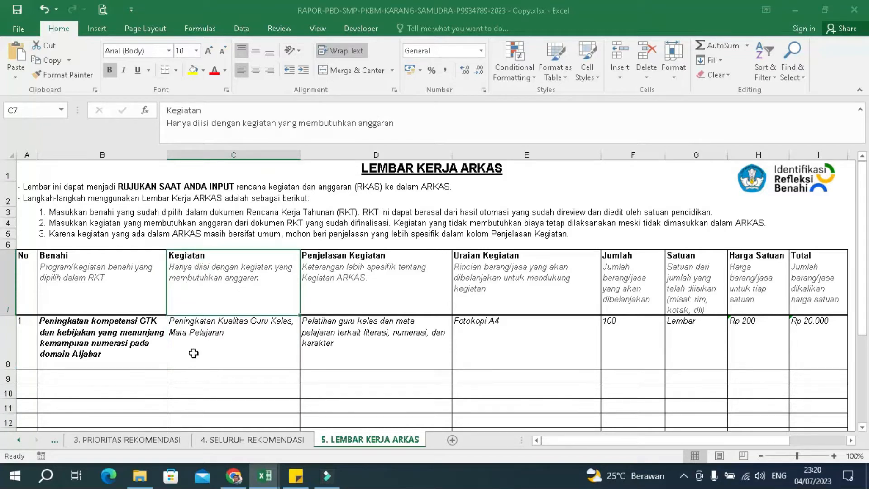
{"action": "left_click", "coordinate": [129, 442]}
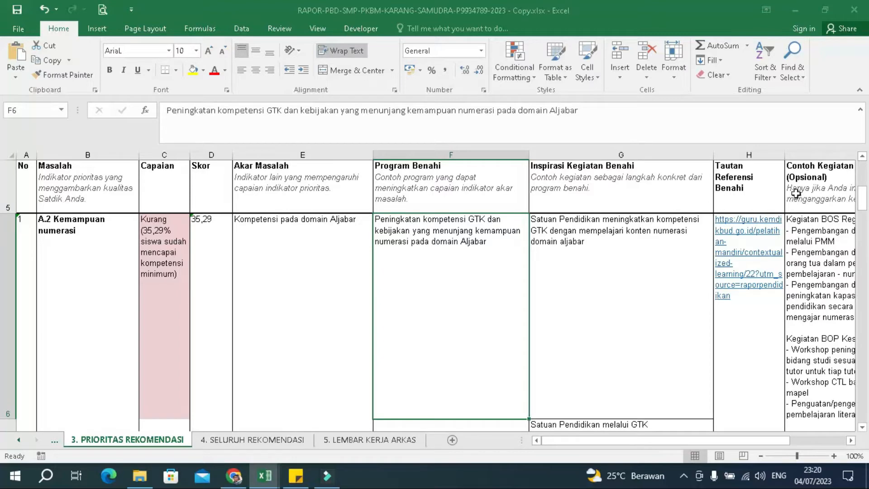
{"action": "left_click_drag", "start_coordinate": [584, 446], "coordinate": [651, 442]}
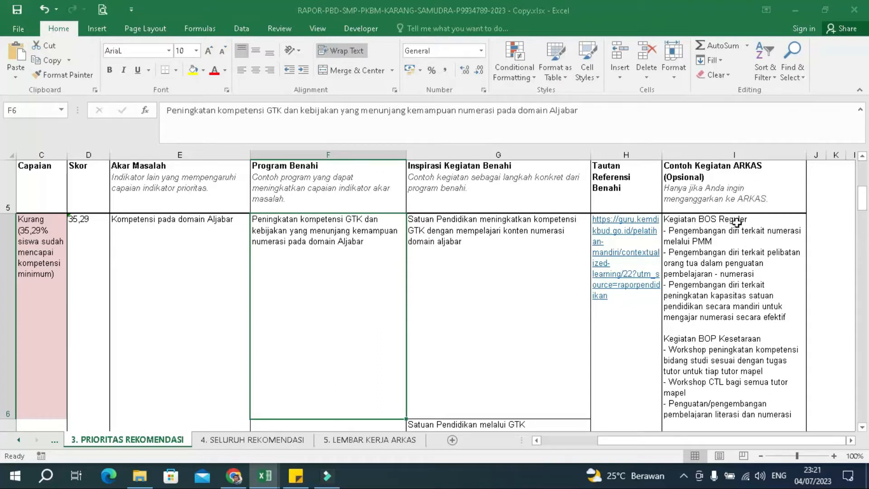
{"action": "left_click", "coordinate": [715, 343]}
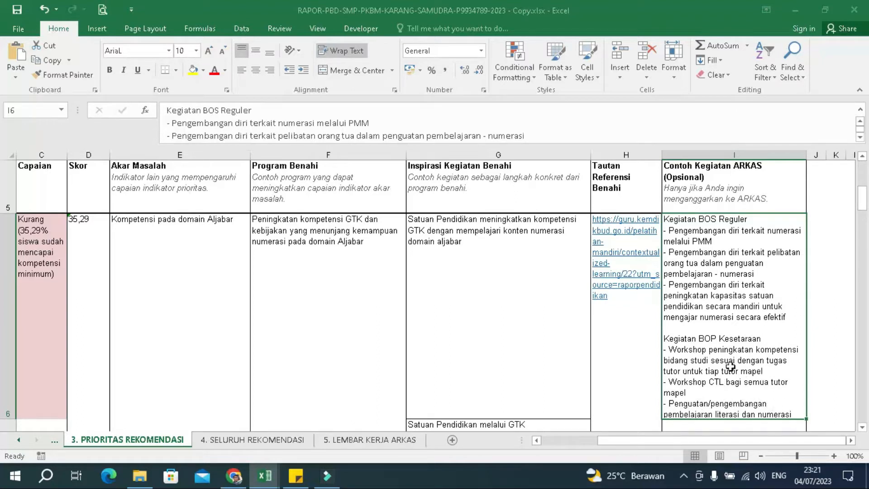
Step: Switch to the Sticky Notes note on PBD and read the first KEBIJAKAN point about several activities per problem
{"action": "left_click", "coordinate": [299, 475]}
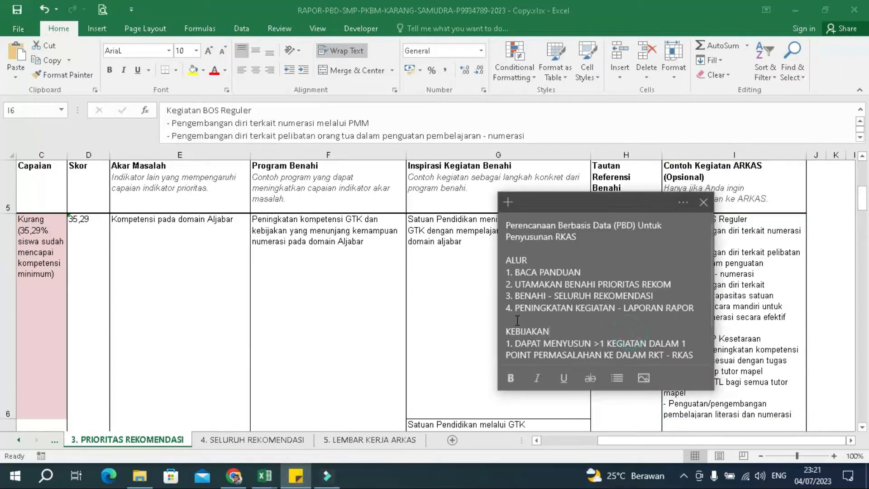
{"action": "scroll", "coordinate": [524, 333], "scroll_direction": "down", "scroll_amount": 1}
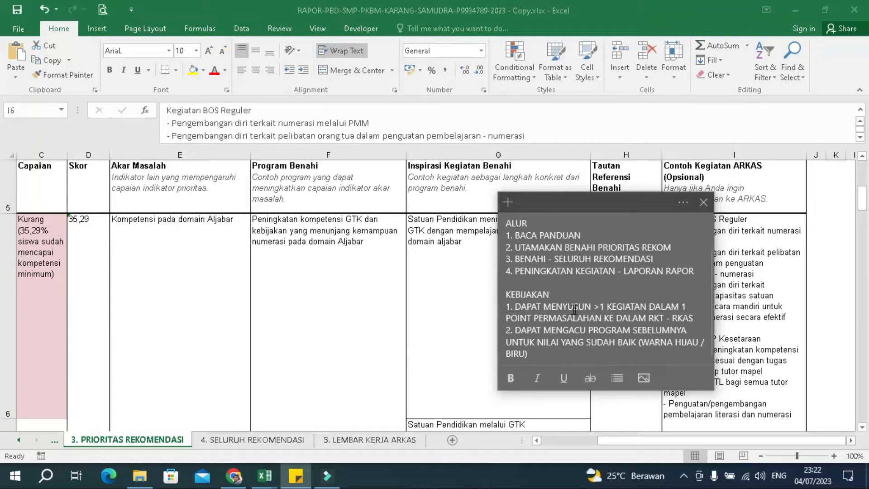
{"action": "left_click", "coordinate": [609, 310]}
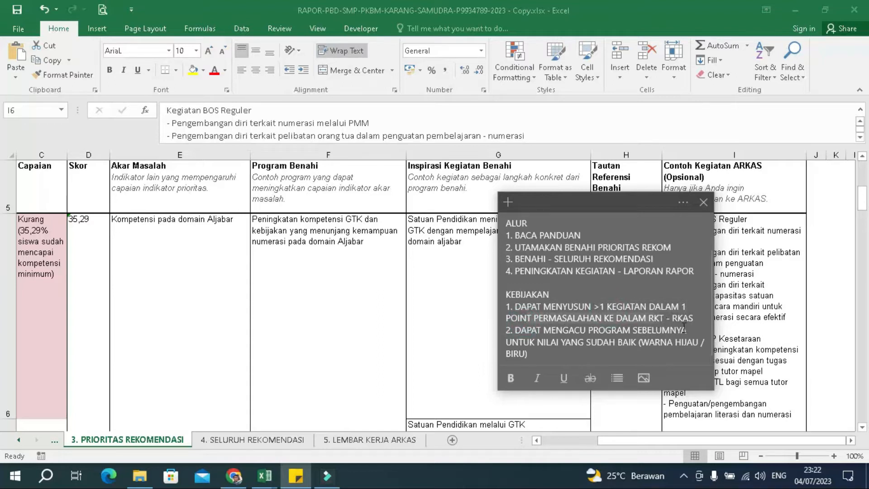
{"action": "left_click", "coordinate": [693, 317]}
{"action": "left_click", "coordinate": [669, 320]}
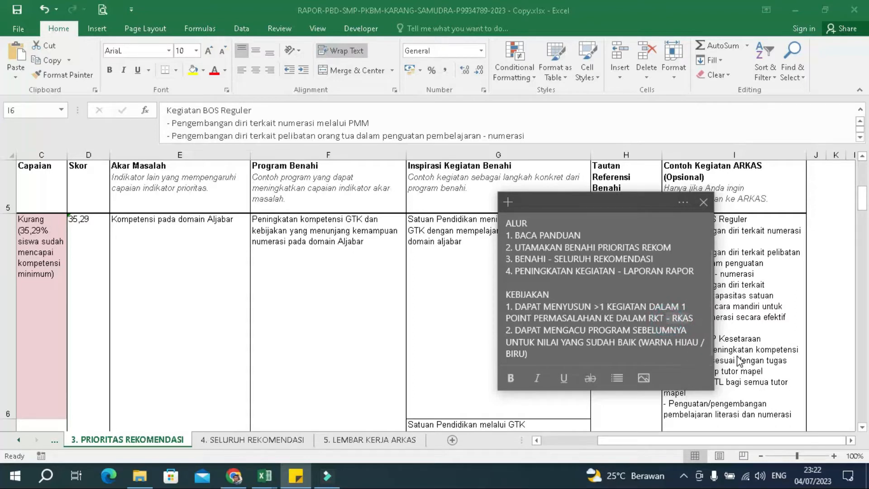
Step: Return to the Excel workbook and recheck the first row's Akar Masalah, Program Benahi and Contoh Kegiatan ARKAS entries
{"action": "left_click", "coordinate": [167, 253]}
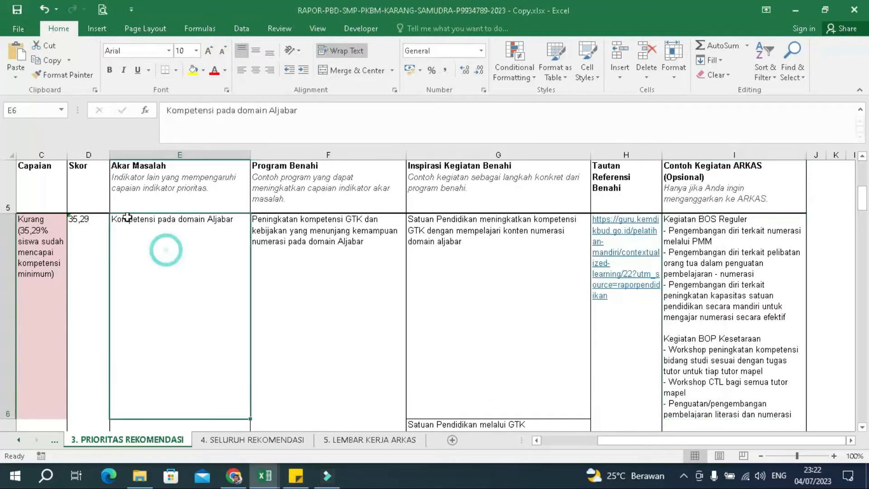
{"action": "left_click", "coordinate": [267, 307]}
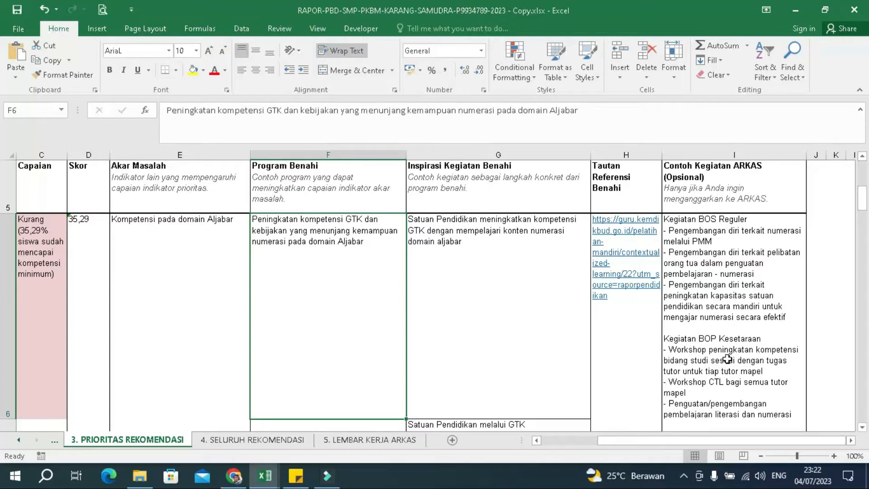
{"action": "left_click", "coordinate": [737, 405]}
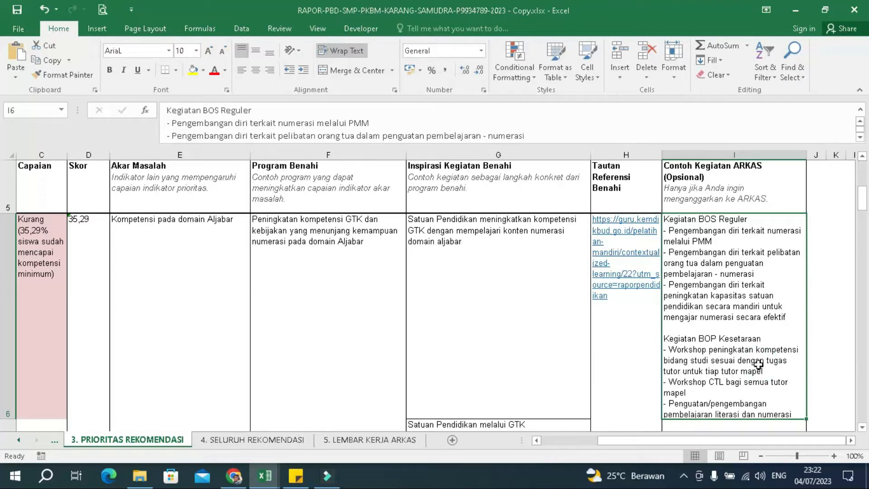
Step: Copy "Workshop peningkatan kompetensi bidang studi sesuai dengan tugas tutor untuk tiap tutor mapel" from the first row's Contoh Kegiatan ARKAS cell
{"action": "scroll", "coordinate": [314, 115], "scroll_direction": "down", "scroll_amount": 3}
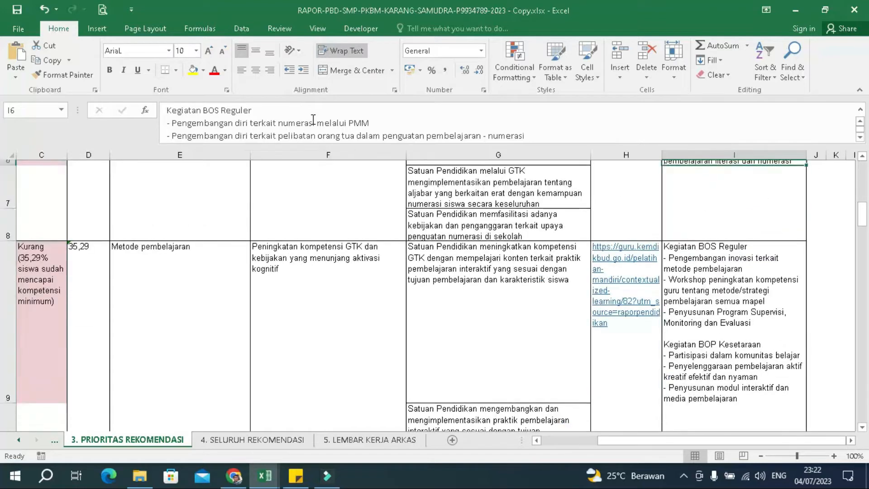
{"action": "scroll", "coordinate": [313, 115], "scroll_direction": "up", "scroll_amount": 4}
{"action": "left_click", "coordinate": [358, 127]}
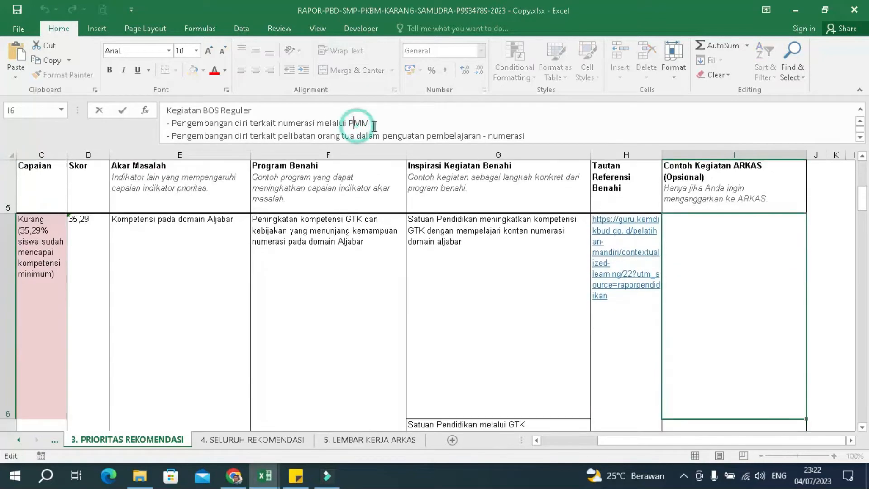
{"action": "scroll", "coordinate": [376, 127], "scroll_direction": "down", "scroll_amount": 5}
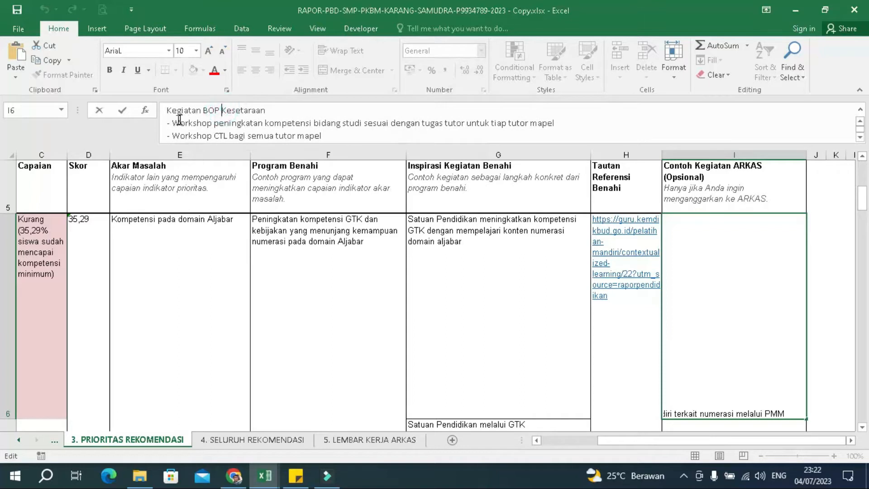
{"action": "left_click_drag", "start_coordinate": [172, 123], "coordinate": [556, 123]}
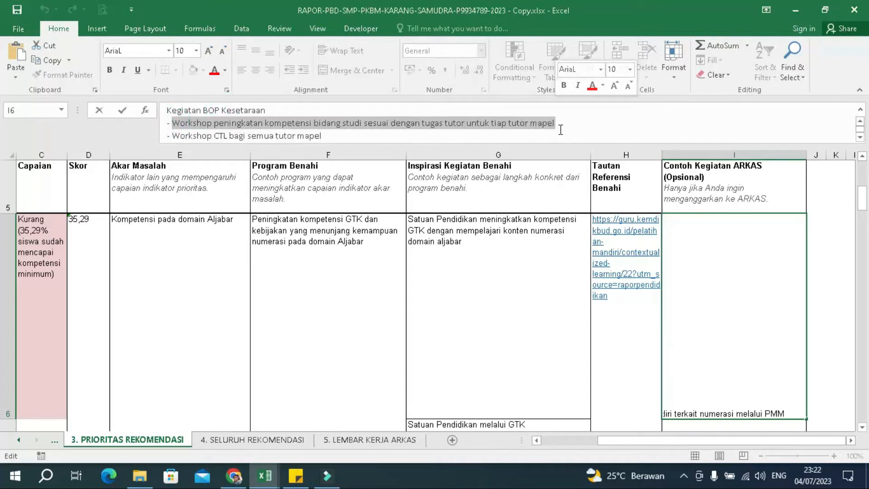
{"action": "left_click", "coordinate": [45, 61]}
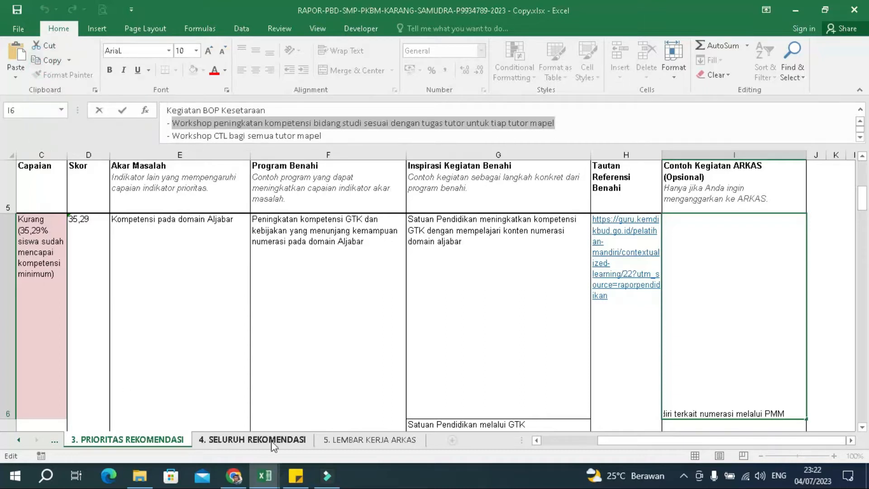
Step: Switch to the Kegiatan RKAS BOP Salur 2023 workbook and review the activities listed under Penerimaan Peserta Didik baru
{"action": "left_click", "coordinate": [265, 476]}
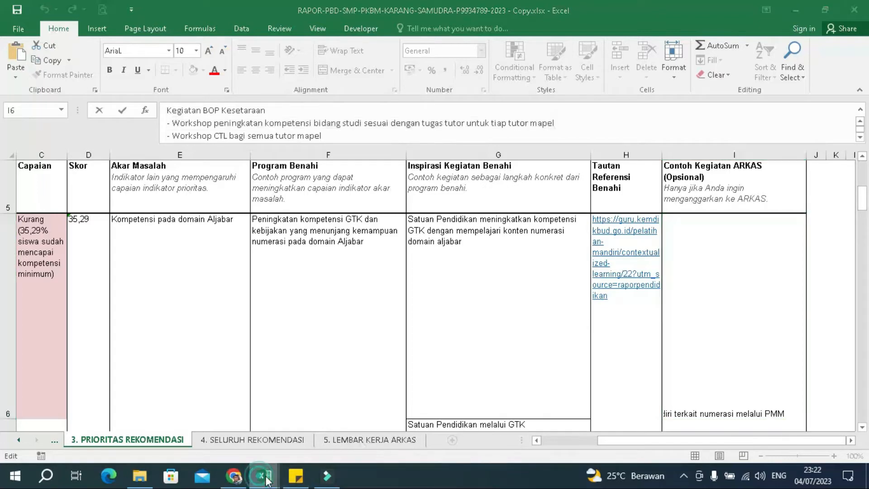
{"action": "left_click", "coordinate": [207, 392]}
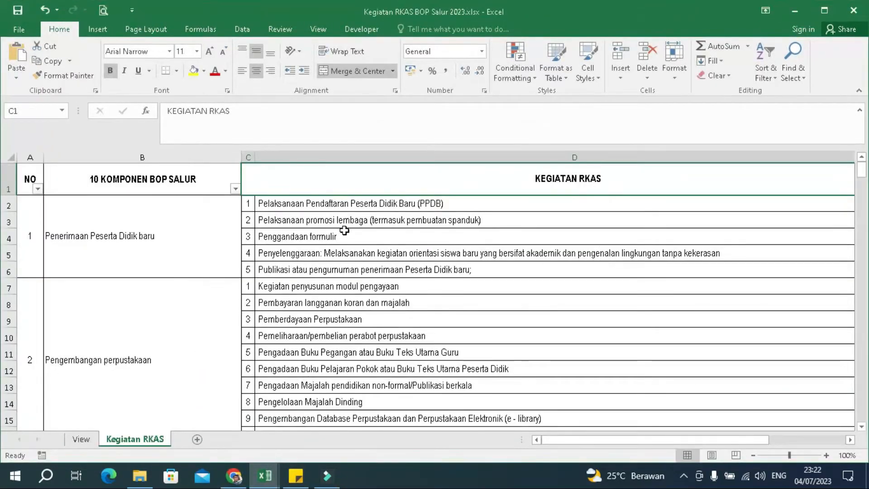
{"action": "left_click_drag", "start_coordinate": [341, 204], "coordinate": [286, 267]}
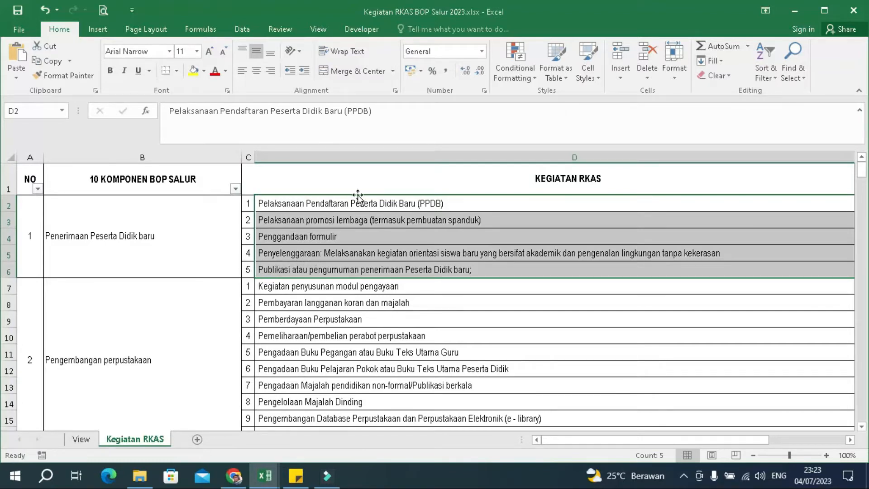
{"action": "left_click", "coordinate": [377, 289]}
Step: Search the Kegiatan RKAS sheet for the copied workshop activity and check which BOP component it falls under
{"action": "key", "text": "ctrl+f"}
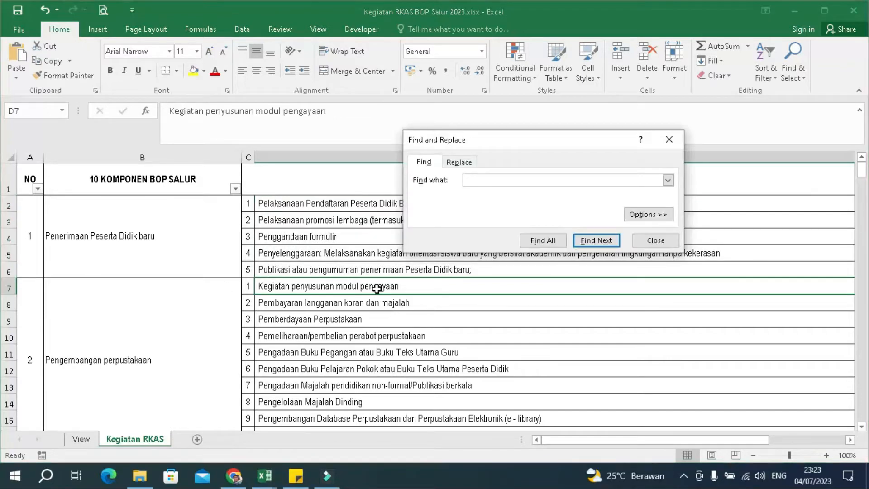
{"action": "key", "text": "ctrl+v"}
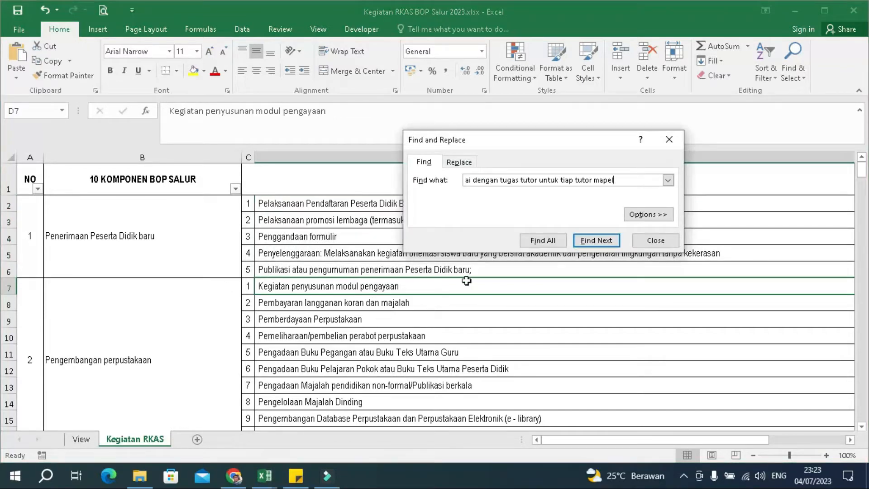
{"action": "left_click", "coordinate": [604, 242]}
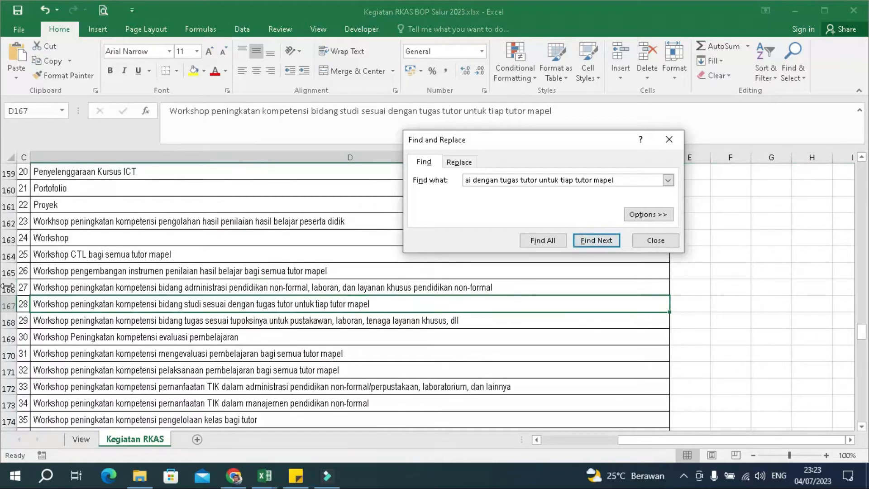
{"action": "left_click_drag", "start_coordinate": [672, 439], "coordinate": [550, 448]}
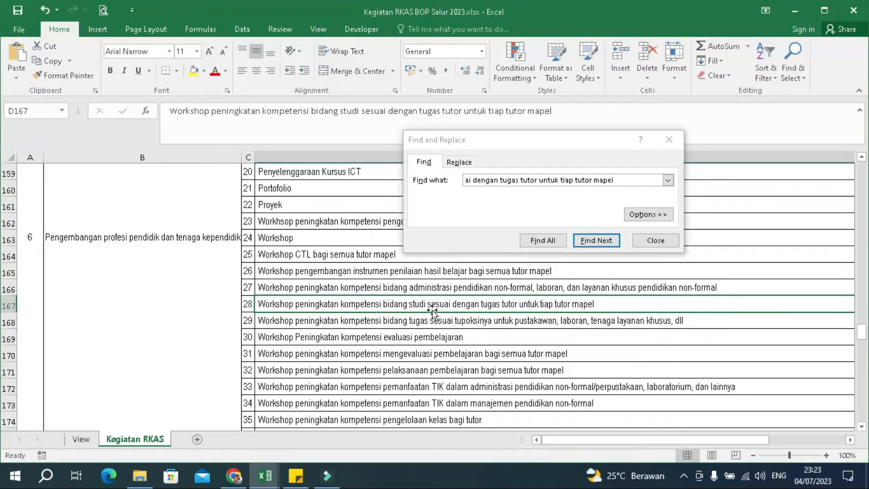
{"action": "left_click", "coordinate": [628, 181]}
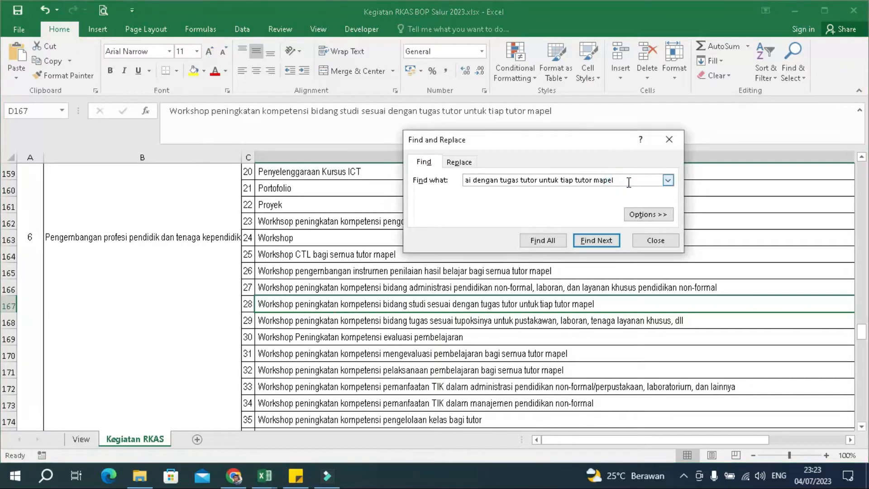
{"action": "left_click_drag", "start_coordinate": [475, 195], "coordinate": [416, 176]}
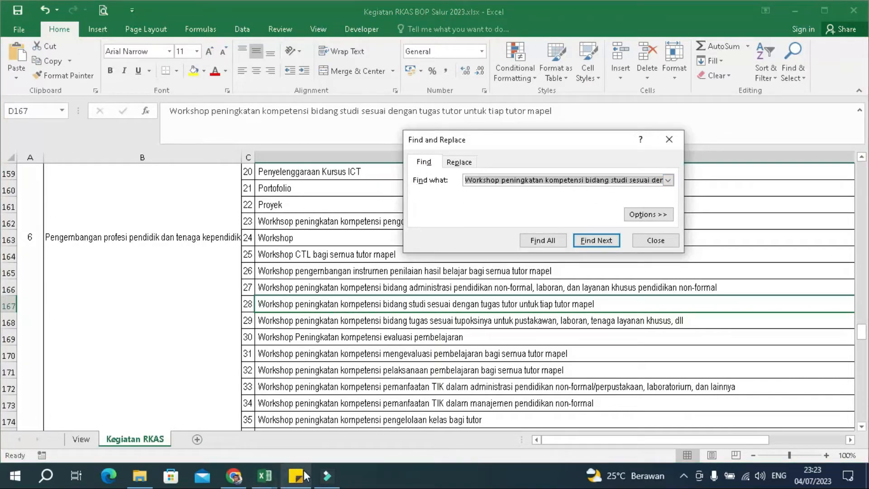
Step: Back in the RAPOR-PBD workbook, replace the example row's Kegiatan text on LEMBAR KERJA ARKAS with the copied workshop activity
{"action": "mouse_move", "coordinate": [265, 475]}
{"action": "left_click", "coordinate": [338, 414]}
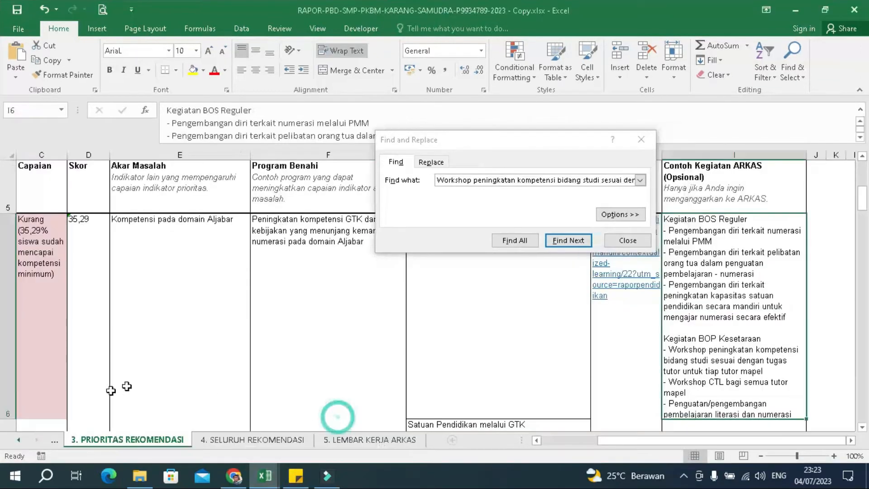
{"action": "left_click", "coordinate": [144, 258]}
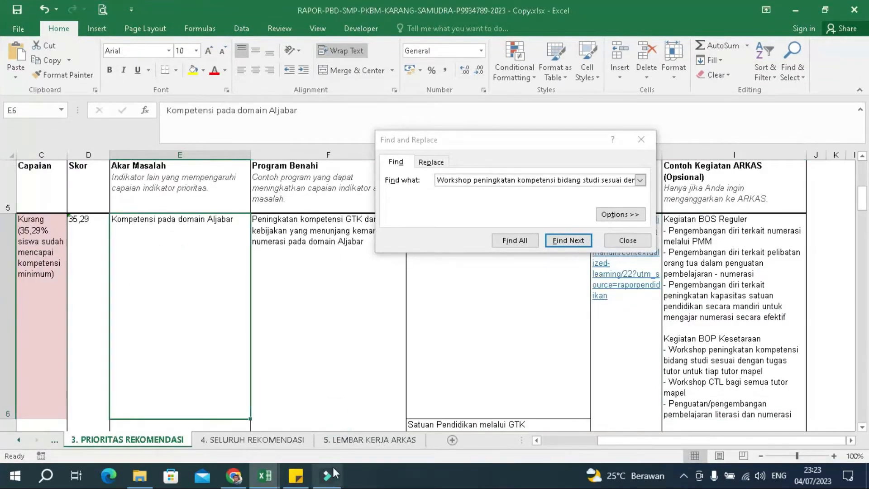
{"action": "left_click", "coordinate": [369, 440]}
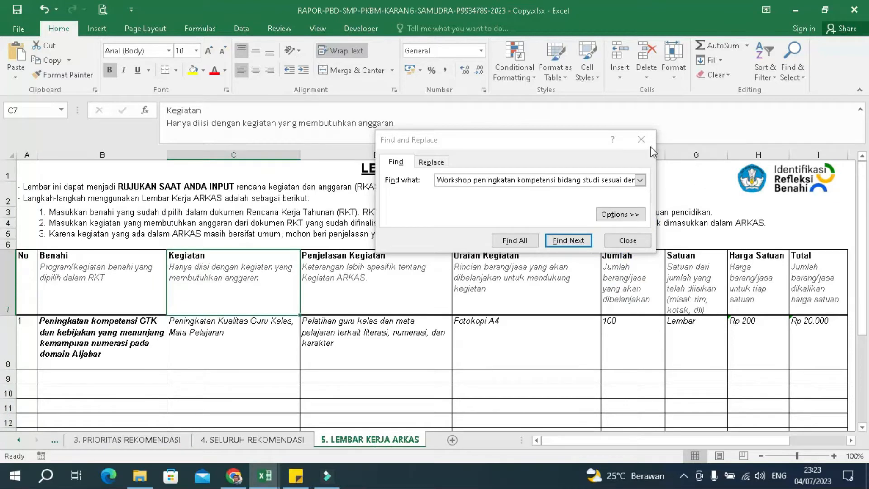
{"action": "left_click", "coordinate": [641, 139]}
{"action": "left_click", "coordinate": [245, 334]}
{"action": "triple_click", "coordinate": [411, 116]}
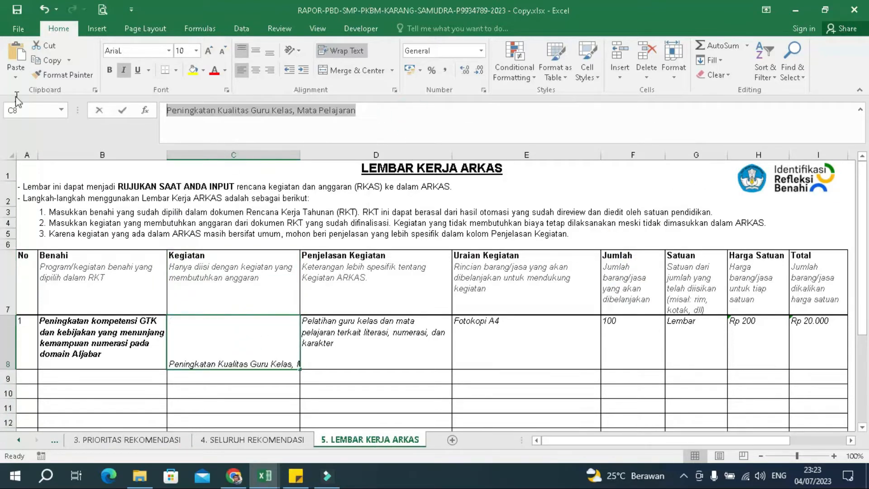
{"action": "left_click", "coordinate": [15, 57]}
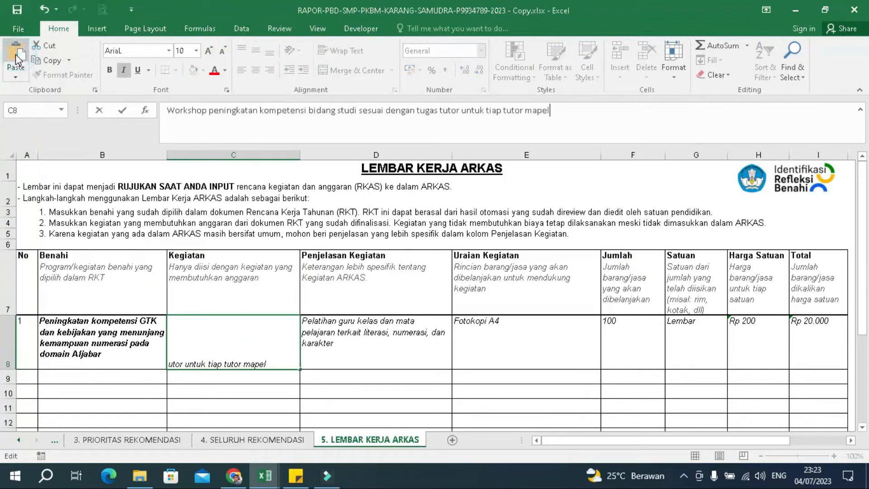
{"action": "left_click", "coordinate": [375, 342]}
{"action": "left_click", "coordinate": [236, 339]}
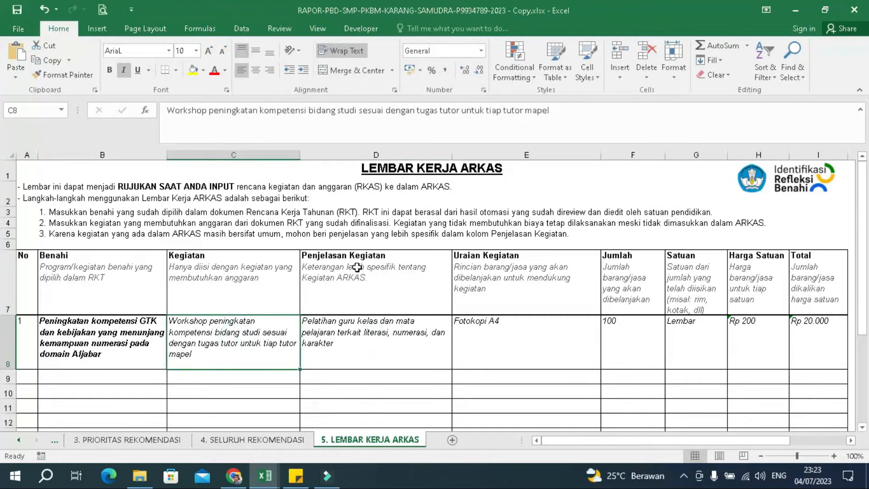
Step: Read the Penjelasan Kegiatan heading and compare the example row's Kegiatan and Penjelasan Kegiatan entries
{"action": "left_click", "coordinate": [353, 282]}
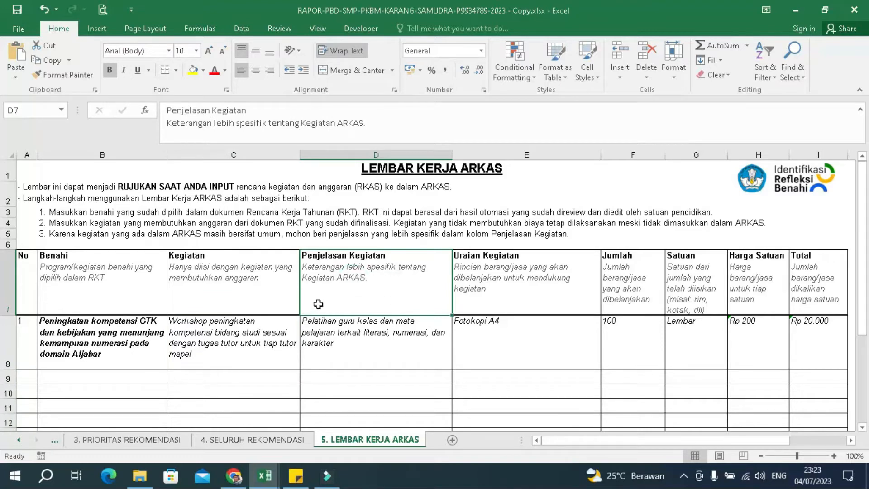
{"action": "left_click", "coordinate": [371, 335]}
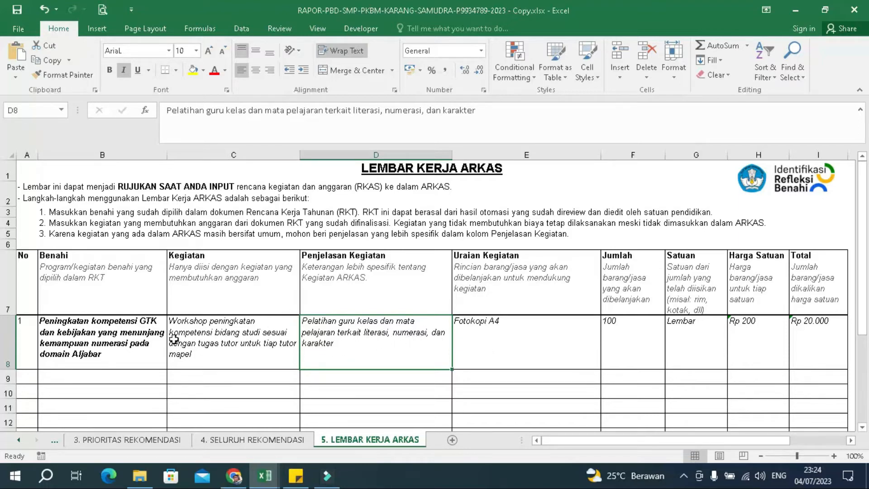
{"action": "left_click", "coordinate": [194, 329]}
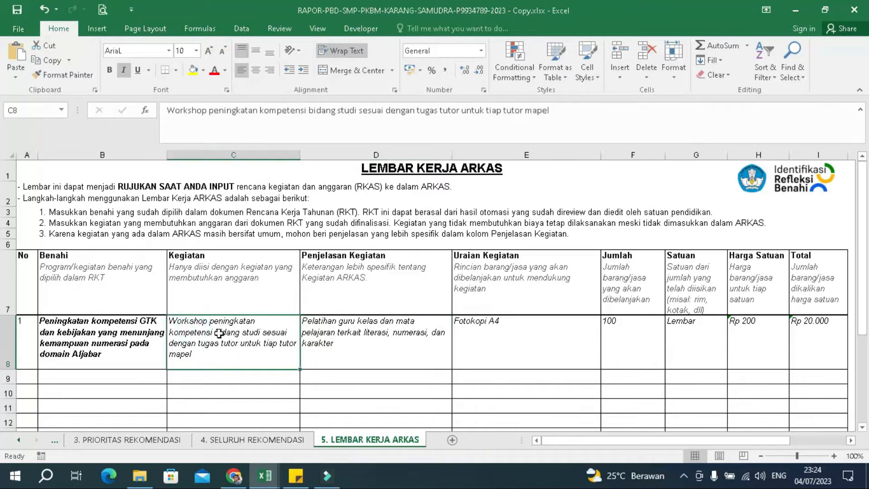
{"action": "left_click", "coordinate": [585, 113]}
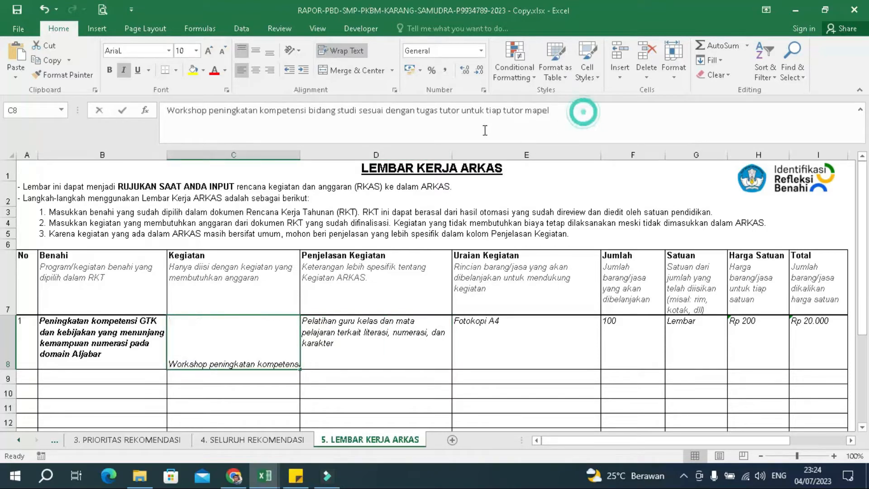
{"action": "left_click_drag", "start_coordinate": [582, 111], "coordinate": [475, 111]}
{"action": "key", "text": "Tab"}
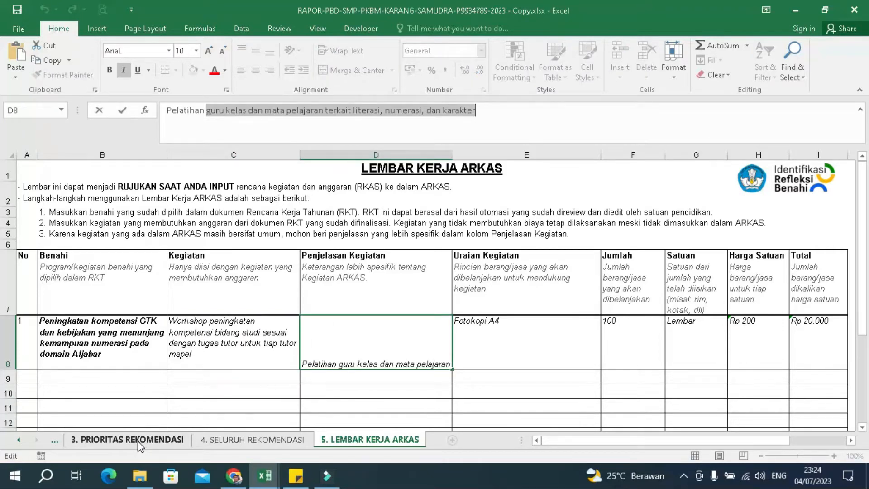
{"action": "key", "text": "shift+Tab"}
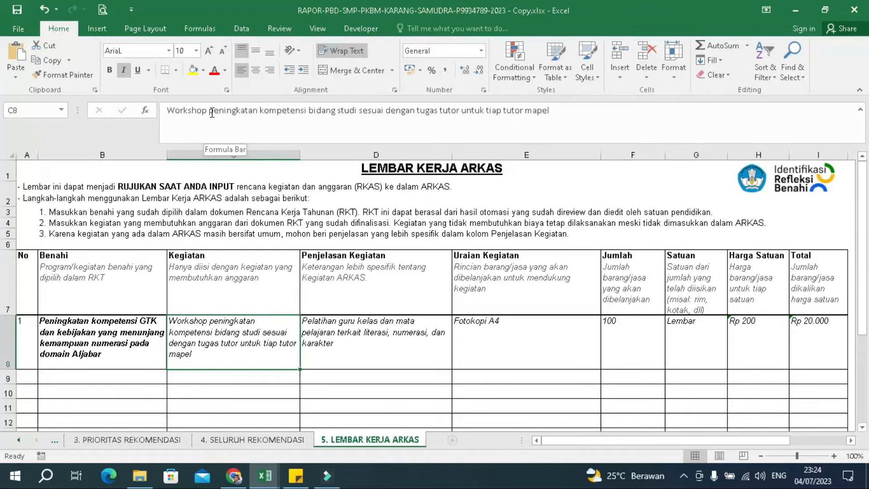
Step: Replace the text after "Pelatihan" in Penjelasan Kegiatan with "bidang studi sesuai dengan tugas tutor untuk tiap tutor mapel" copied from Kegiatan
{"action": "left_click_drag", "start_coordinate": [308, 111], "coordinate": [557, 112]}
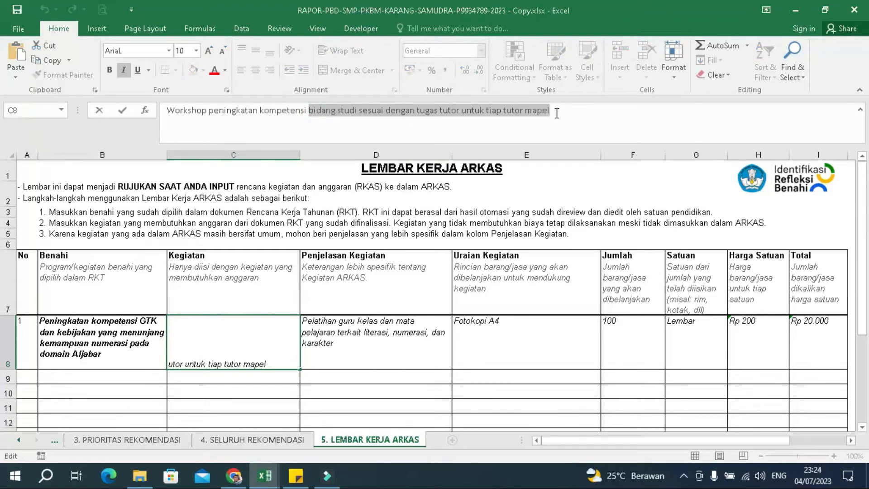
{"action": "left_click", "coordinate": [369, 343]}
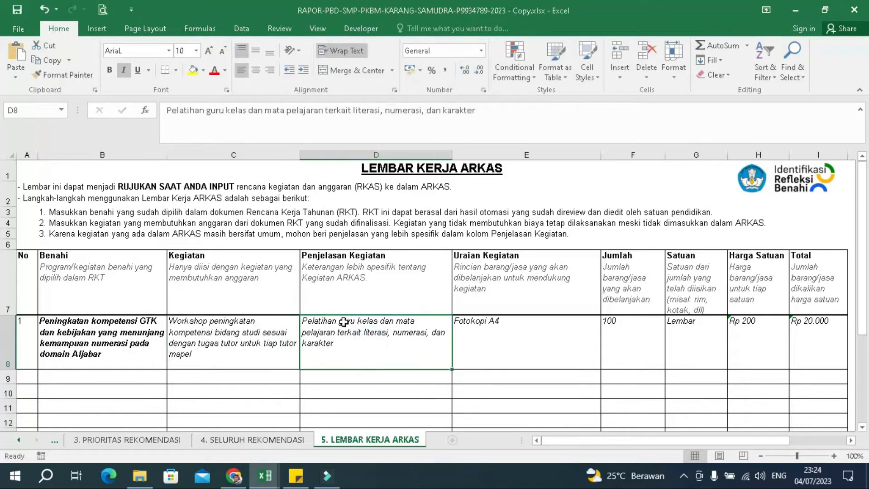
{"action": "left_click_drag", "start_coordinate": [207, 111], "coordinate": [502, 113]}
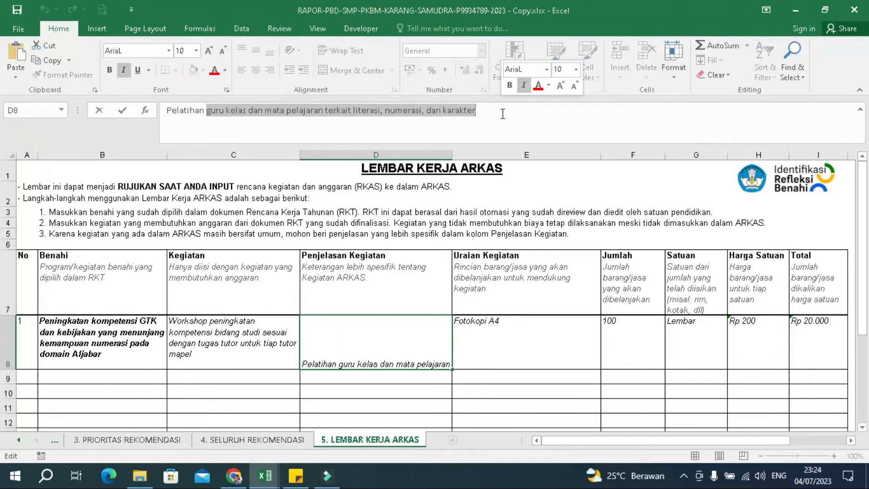
{"action": "key", "text": "ctrl+v"}
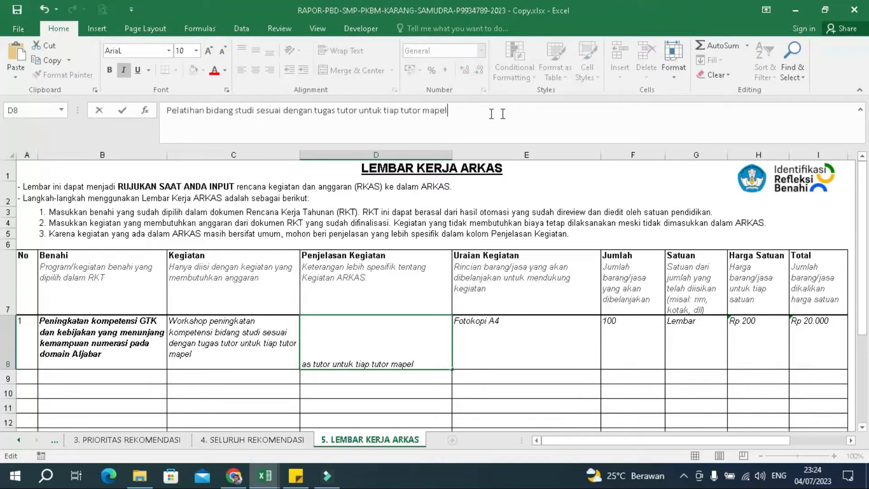
{"action": "left_click", "coordinate": [111, 356]}
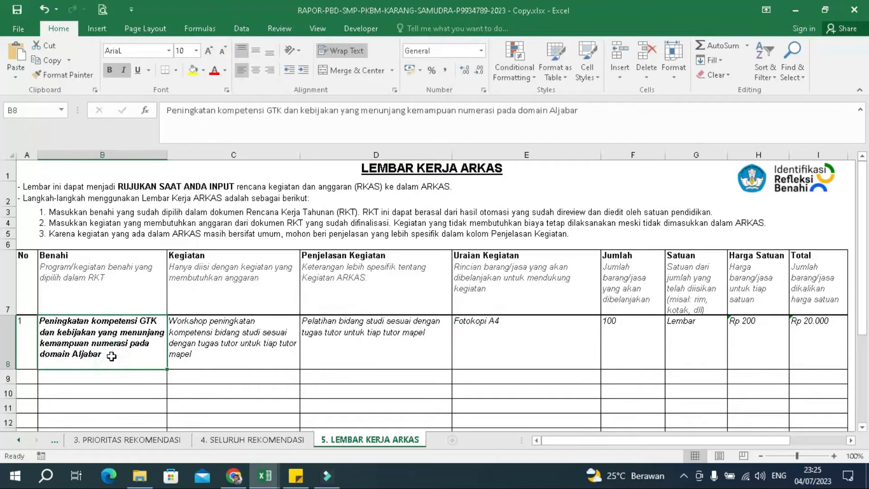
Step: Copy "kemampuan numerasi pada domain Aljabar" from the example row's Benahi cell and append it to the Penjelasan Kegiatan text
{"action": "left_click", "coordinate": [367, 353]}
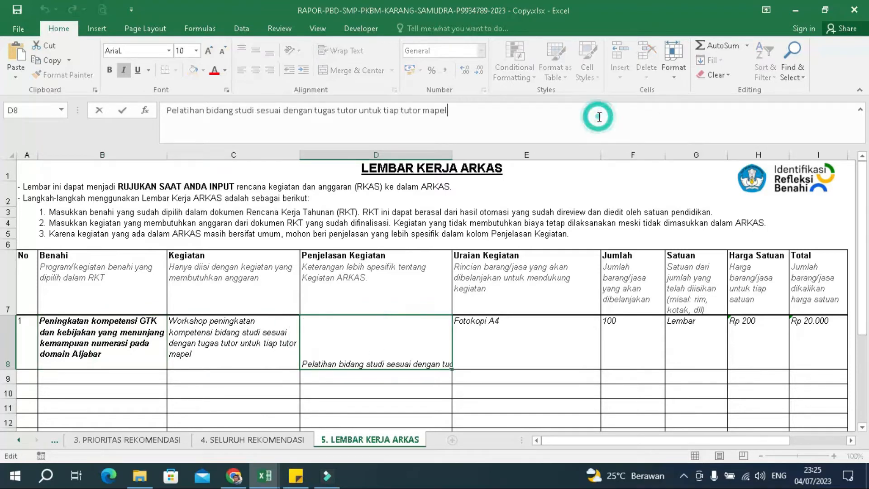
{"action": "left_click", "coordinate": [86, 352]}
{"action": "left_click_drag", "start_coordinate": [408, 111], "coordinate": [578, 113]}
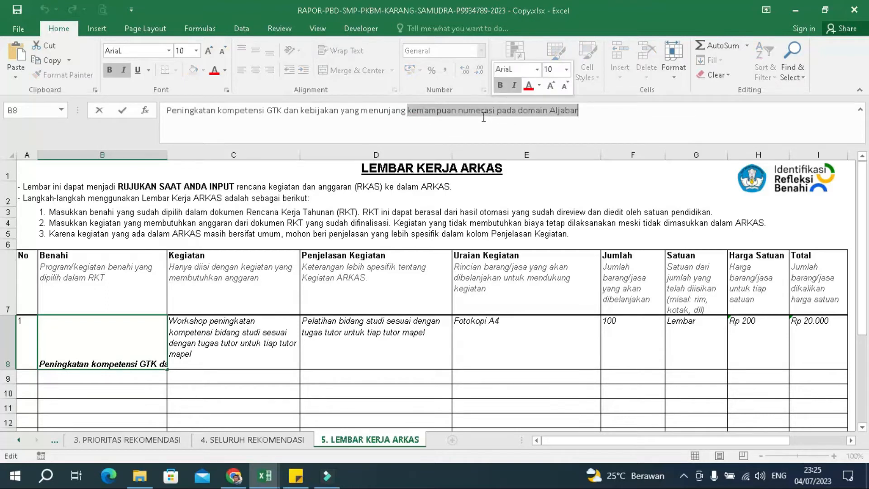
{"action": "left_click", "coordinate": [482, 112]}
{"action": "left_click_drag", "start_coordinate": [408, 113], "coordinate": [597, 129]}
{"action": "key", "text": "ctrl+c"}
{"action": "left_click", "coordinate": [514, 113]}
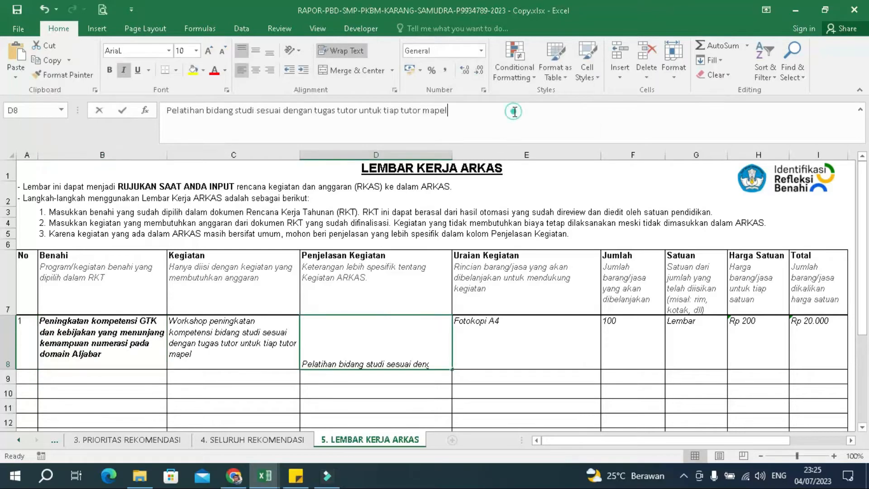
{"action": "key", "text": "ctrl+v"}
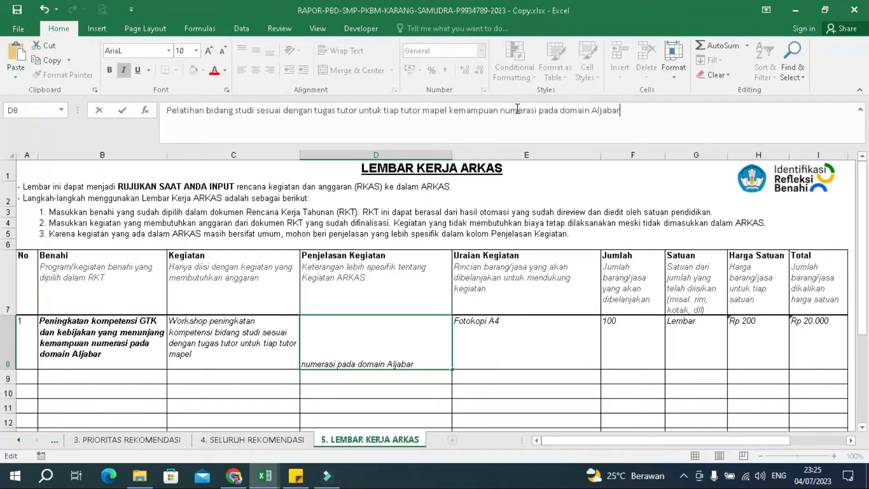
Step: Remove "pada domain Aljabar" from the end of the example row's Penjelasan Kegiatan text
{"action": "left_click_drag", "start_coordinate": [620, 111], "coordinate": [536, 113]}
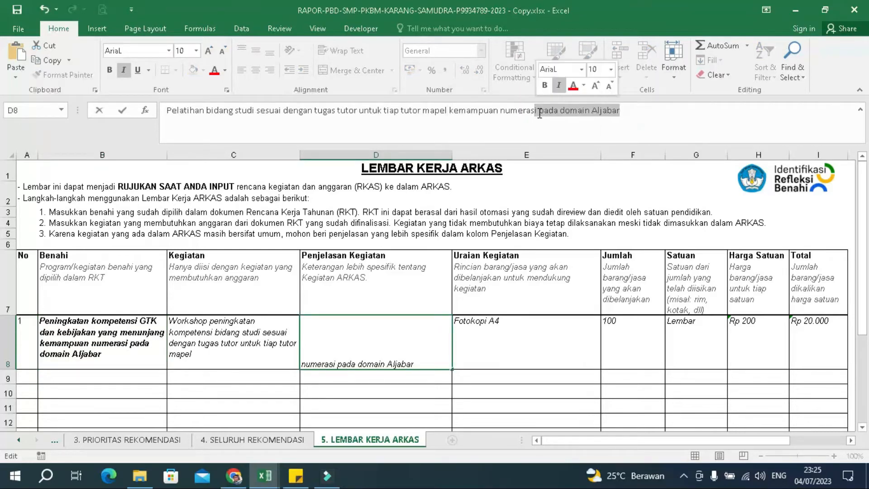
{"action": "key", "text": "BackSpace"}
{"action": "key", "text": "Tab"}
{"action": "left_click", "coordinate": [353, 332]}
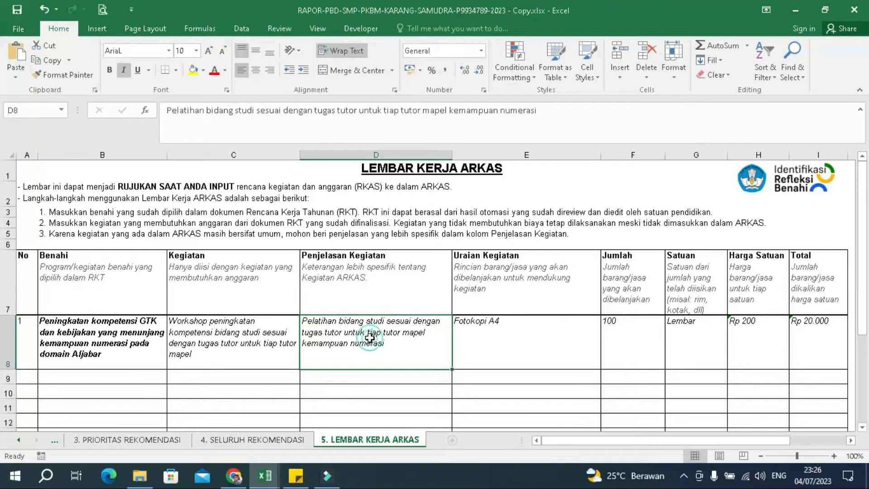
Step: Compare the example row's Benahi, Kegiatan and Penjelasan Kegiatan entries with the Program Benahi cell on PRIORITAS REKOMENDASI
{"action": "left_click", "coordinate": [249, 356]}
{"action": "left_click", "coordinate": [355, 332]}
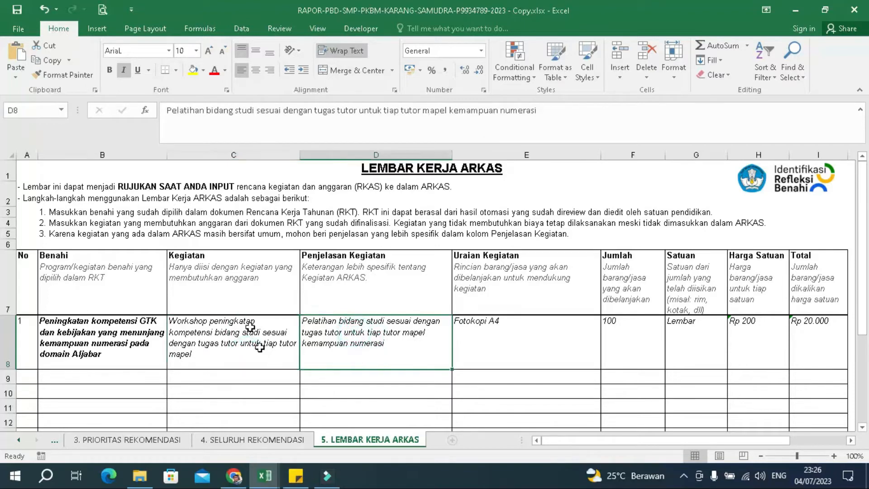
{"action": "left_click", "coordinate": [98, 346]}
{"action": "left_click", "coordinate": [148, 440]}
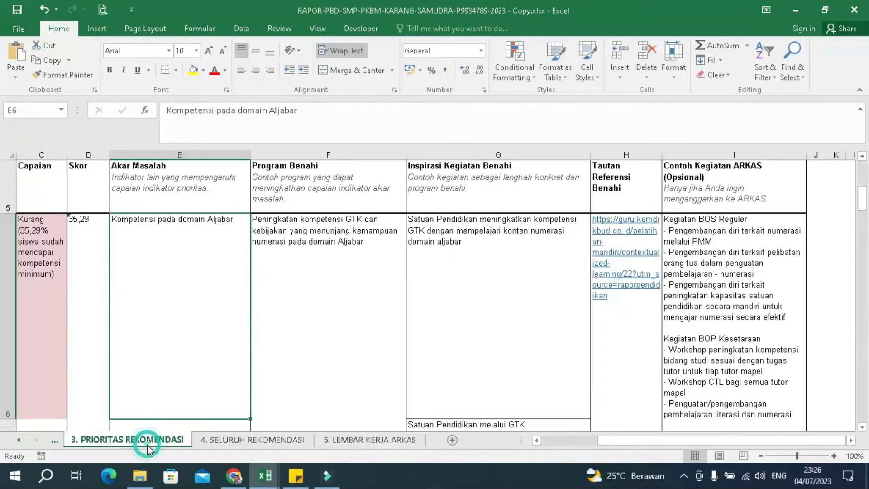
{"action": "left_click", "coordinate": [356, 276]}
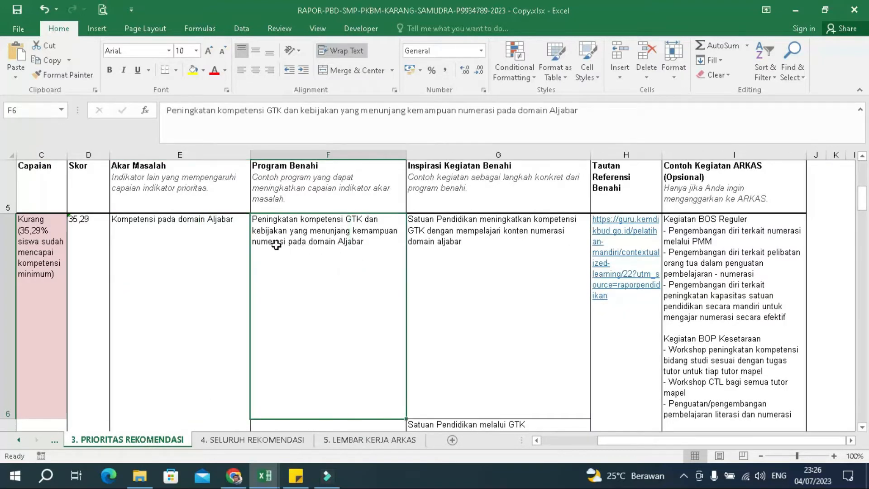
{"action": "left_click", "coordinate": [367, 442]}
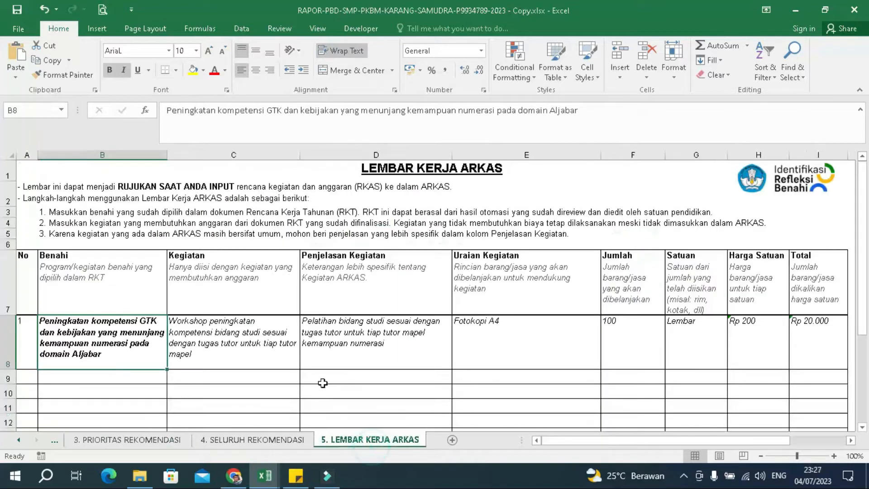
{"action": "left_click", "coordinate": [383, 345]}
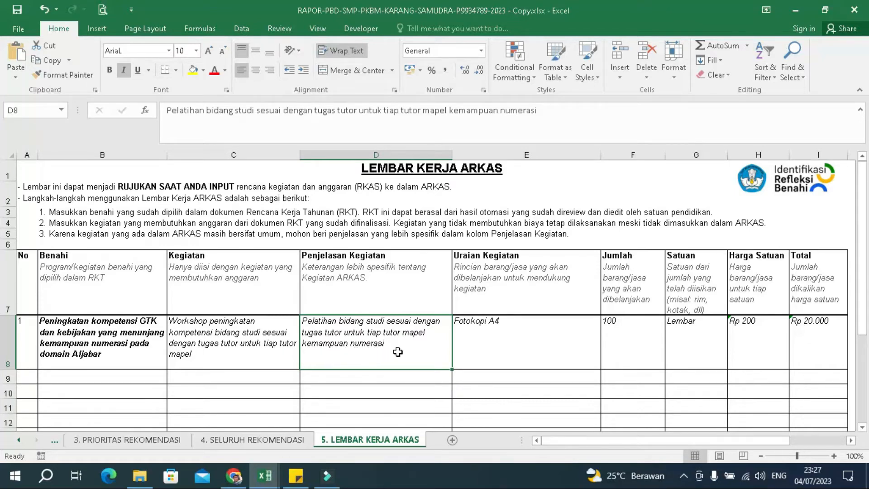
Step: Clear the example row's Uraian Kegiatan, Jumlah, Satuan, Harga Satuan and Total cells on LEMBAR KERJA ARKAS
{"action": "left_click", "coordinate": [524, 345]}
{"action": "left_click", "coordinate": [481, 335]}
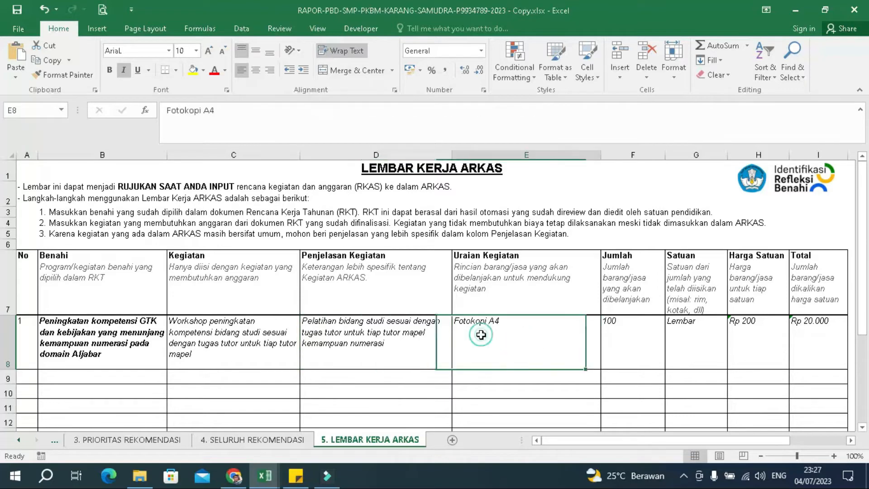
{"action": "left_click_drag", "start_coordinate": [481, 335], "coordinate": [800, 327]}
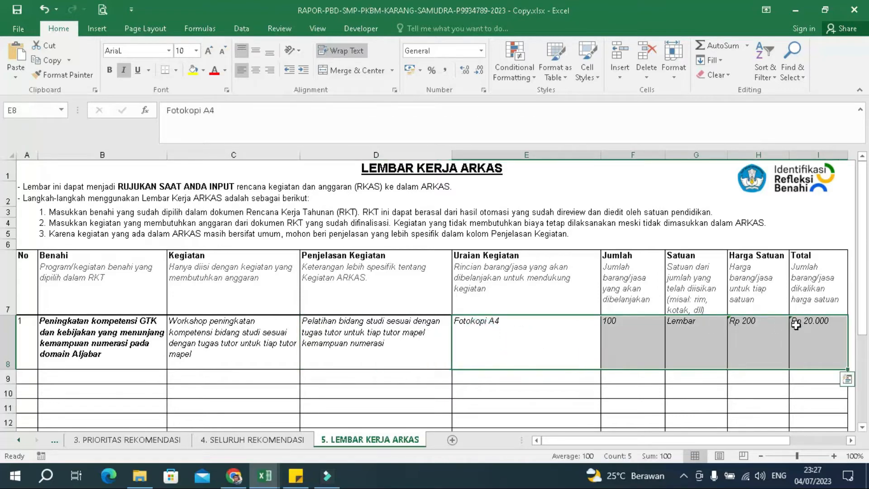
{"action": "key", "text": "Delete"}
{"action": "left_click", "coordinate": [560, 346]}
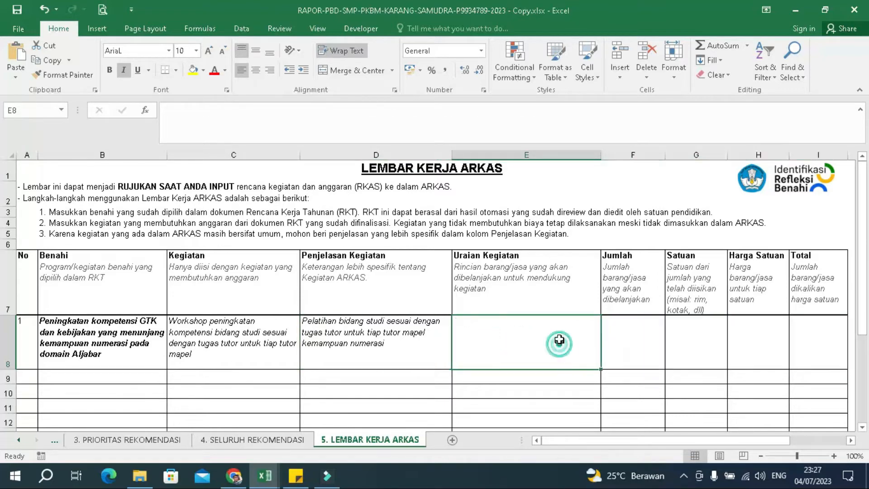
{"action": "left_click", "coordinate": [770, 332]}
{"action": "left_click", "coordinate": [807, 332]}
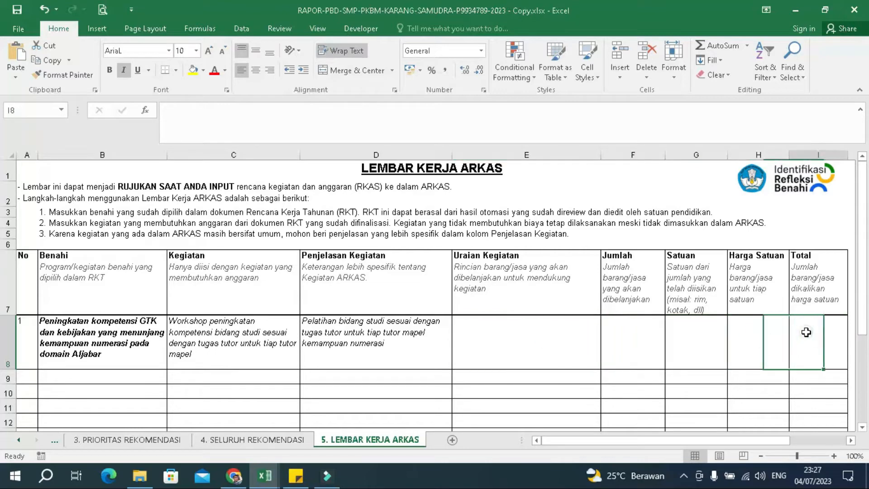
{"action": "left_click", "coordinate": [518, 343]}
Step: Copy "Penguatan/pengembangan pembelajaran literasi dan numerasi" from the first Contoh Kegiatan ARKAS cell on PRIORITAS REKOMENDASI
{"action": "left_click", "coordinate": [120, 379]}
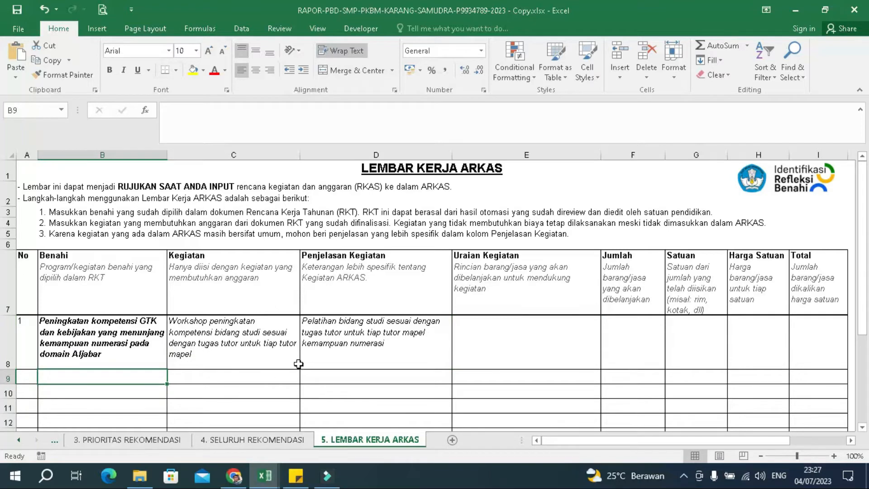
{"action": "left_click", "coordinate": [334, 351]}
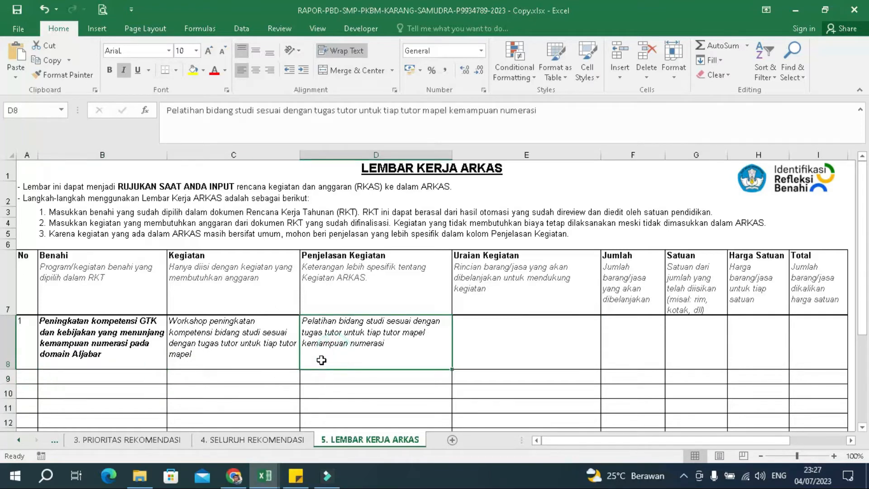
{"action": "left_click", "coordinate": [127, 440]}
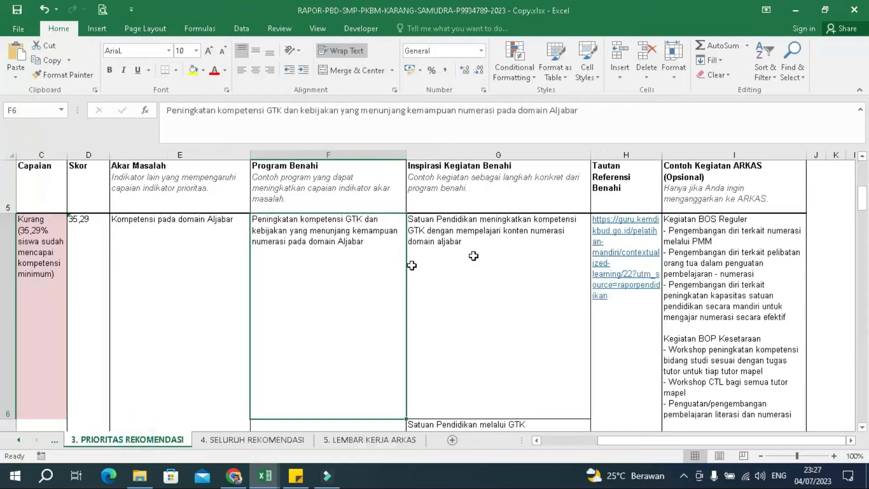
{"action": "left_click", "coordinate": [705, 390]}
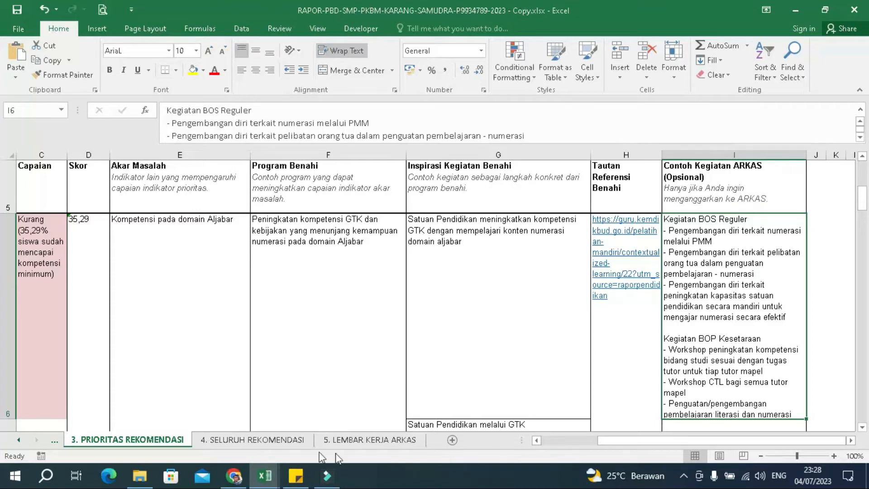
{"action": "scroll", "coordinate": [728, 421], "scroll_direction": "up", "scroll_amount": 2}
{"action": "left_click", "coordinate": [547, 137]}
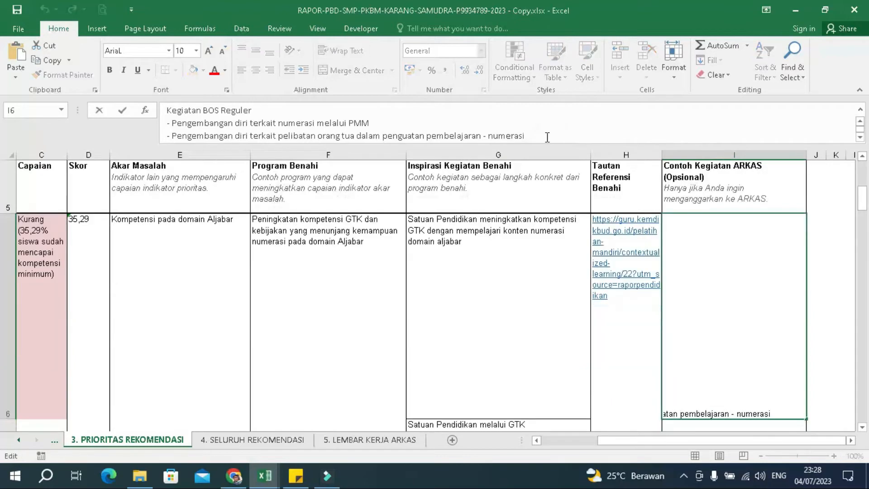
{"action": "scroll", "coordinate": [505, 128], "scroll_direction": "down", "scroll_amount": 5}
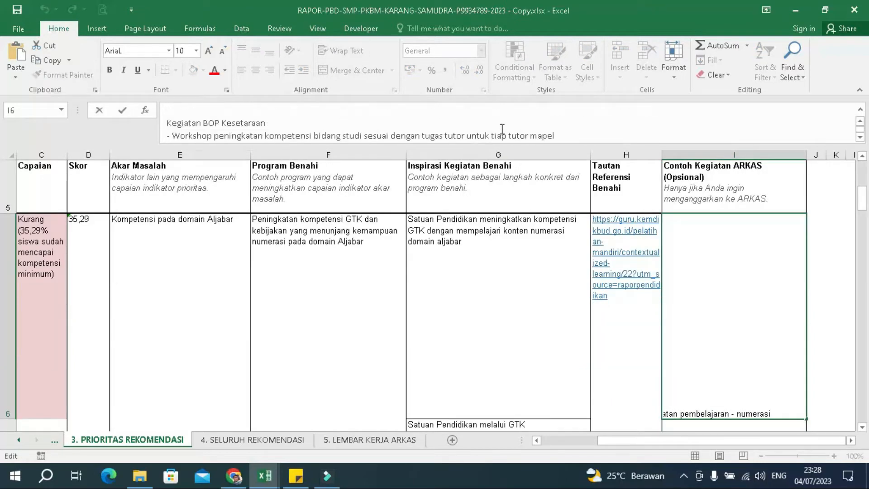
{"action": "scroll", "coordinate": [502, 129], "scroll_direction": "up", "scroll_amount": 1}
{"action": "scroll", "coordinate": [502, 129], "scroll_direction": "down", "scroll_amount": 1}
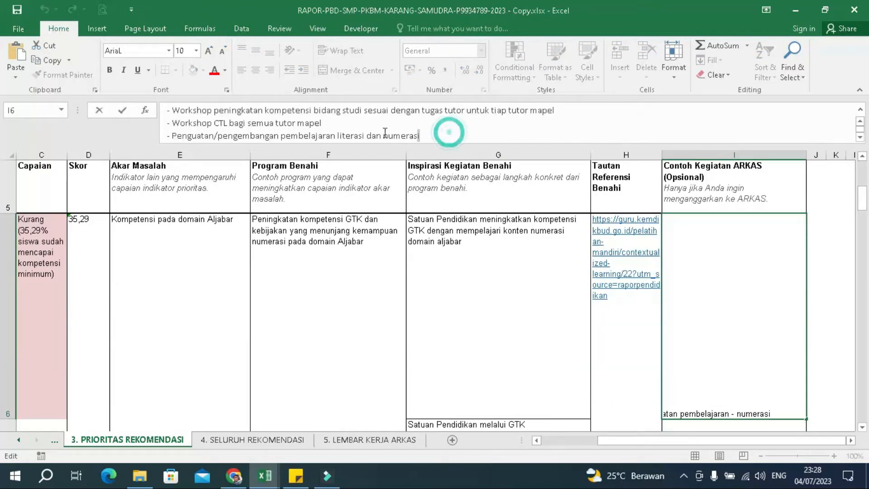
{"action": "left_click_drag", "start_coordinate": [448, 132], "coordinate": [174, 138]}
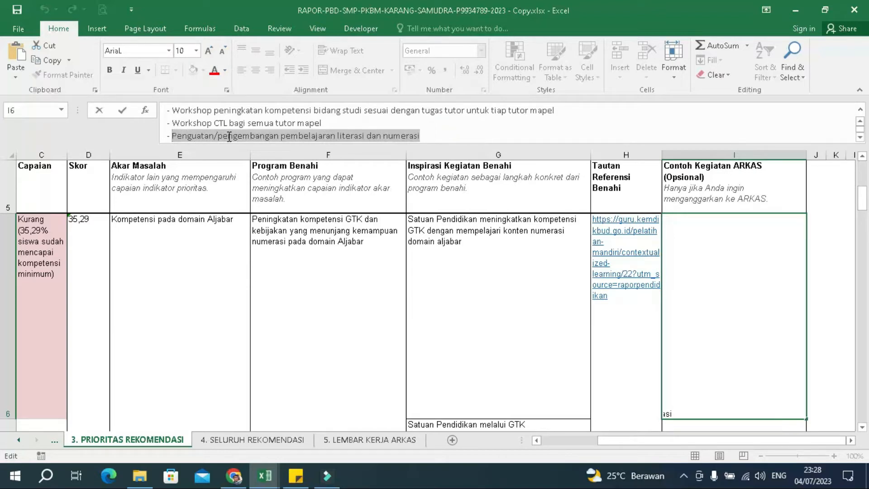
Step: Switch to the Kegiatan RKAS BOP Salur 2023 workbook and search the activity list for the copied activity text
{"action": "mouse_move", "coordinate": [265, 475]}
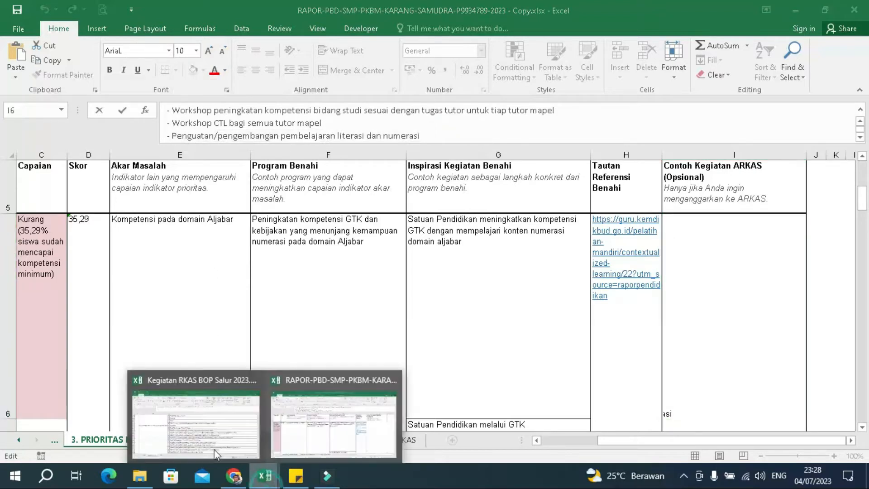
{"action": "left_click", "coordinate": [193, 432]}
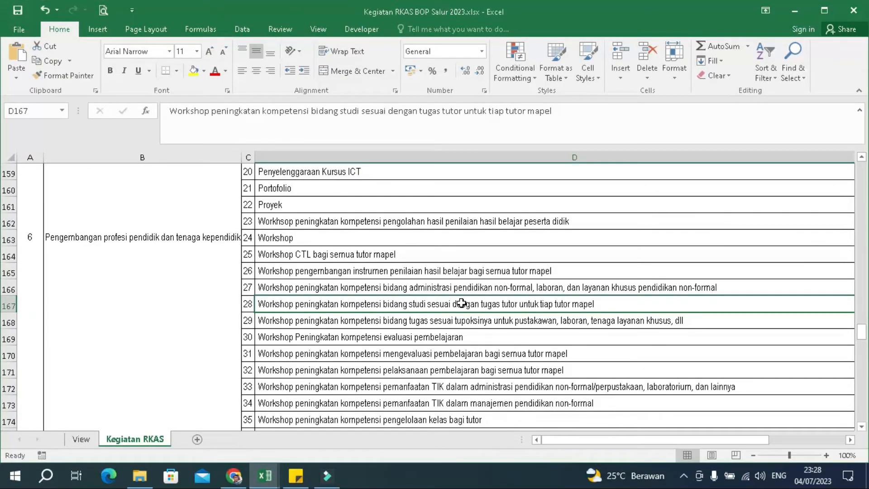
{"action": "key", "text": "ctrl+f"}
{"action": "key", "text": "ctrl+v"}
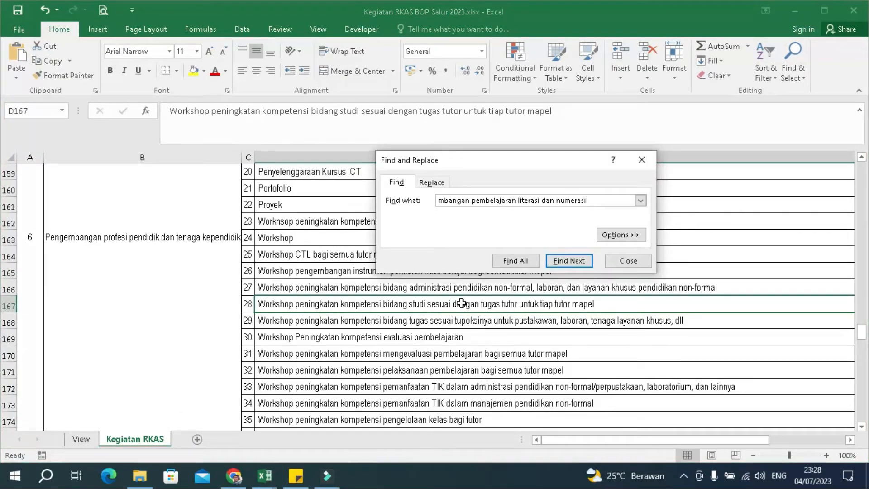
{"action": "left_click", "coordinate": [558, 262]}
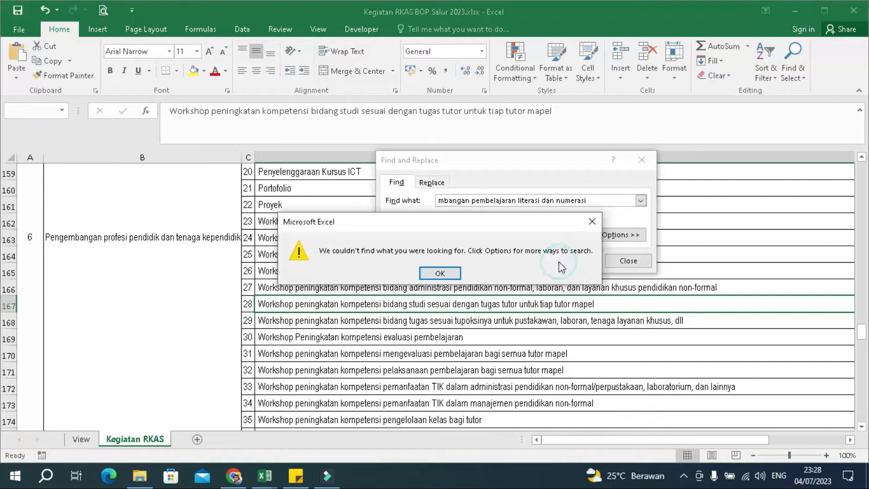
{"action": "left_click", "coordinate": [440, 273]}
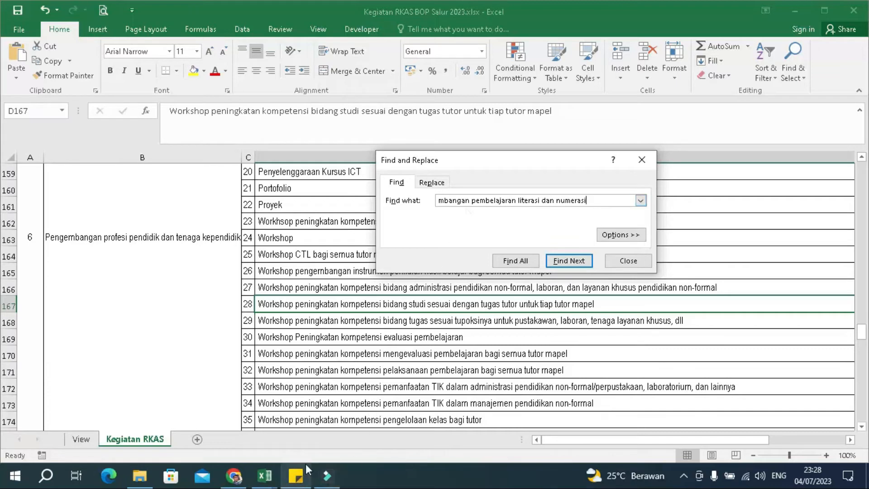
{"action": "left_click", "coordinate": [584, 201]}
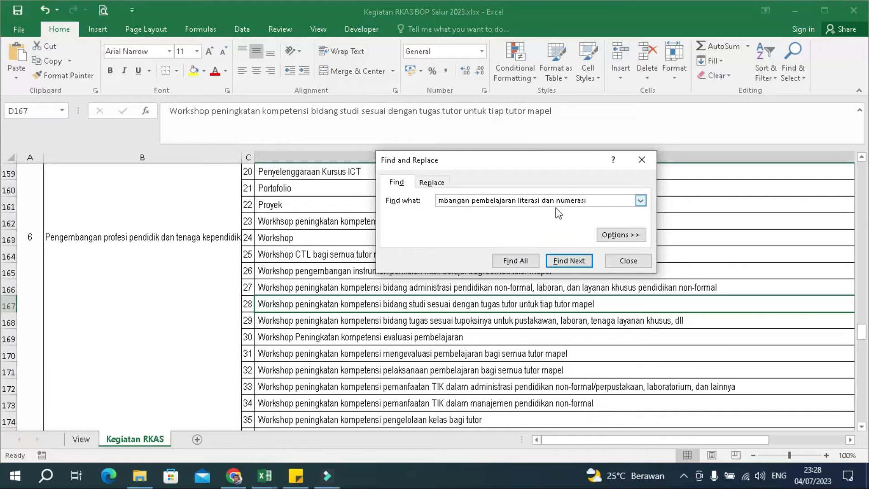
Step: Back in the RAPOR-PBD workbook, read points 4 and 5 on PANDUAN MEMBACA PBD about adding other indicators and activities
{"action": "left_click", "coordinate": [265, 476]}
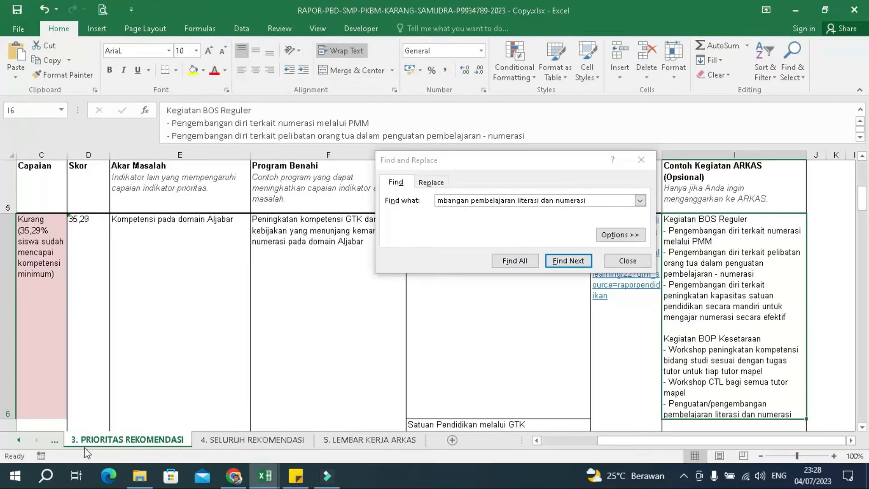
{"action": "left_click", "coordinate": [20, 441]}
{"action": "left_click", "coordinate": [127, 440]}
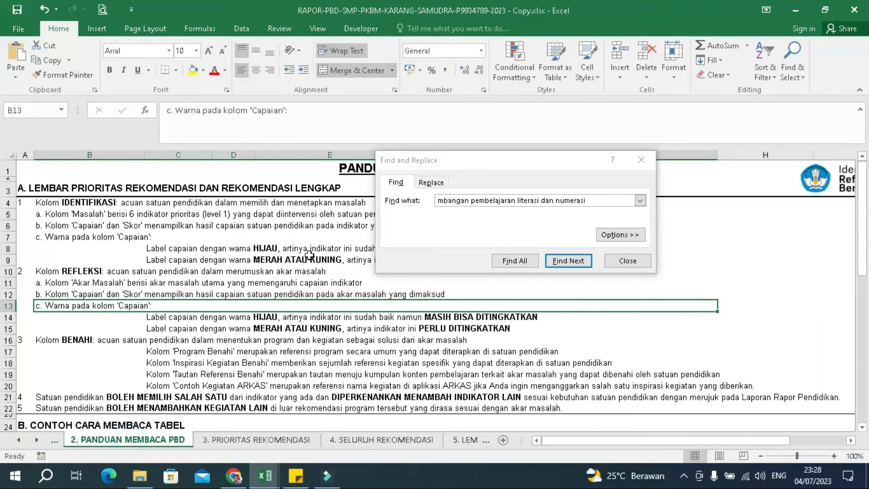
{"action": "left_click", "coordinate": [199, 375]}
{"action": "left_click", "coordinate": [163, 397]}
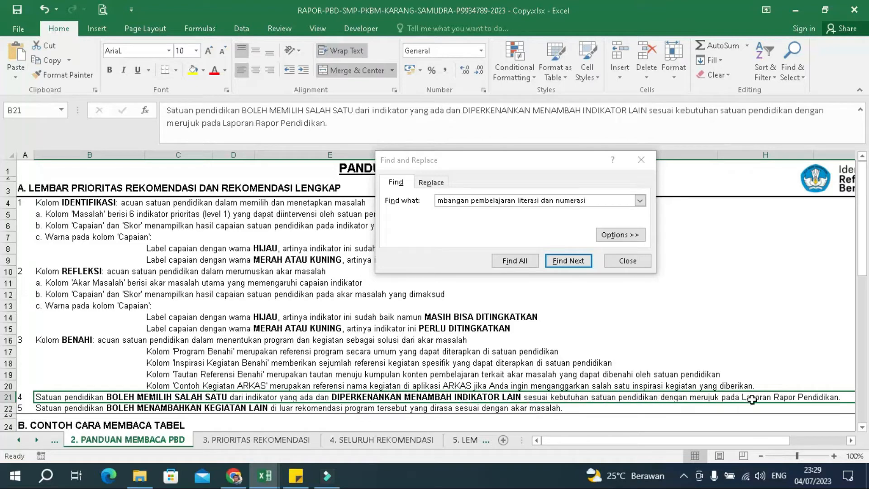
{"action": "left_click", "coordinate": [104, 410]}
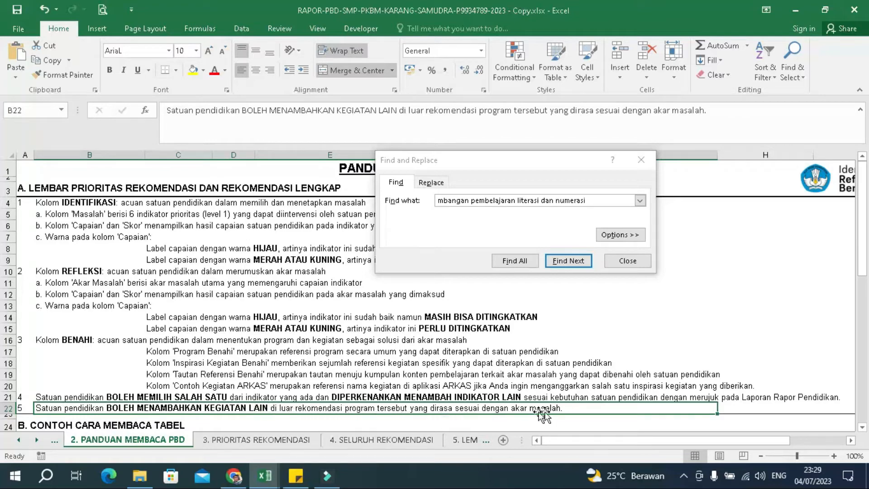
{"action": "left_click", "coordinate": [600, 393]}
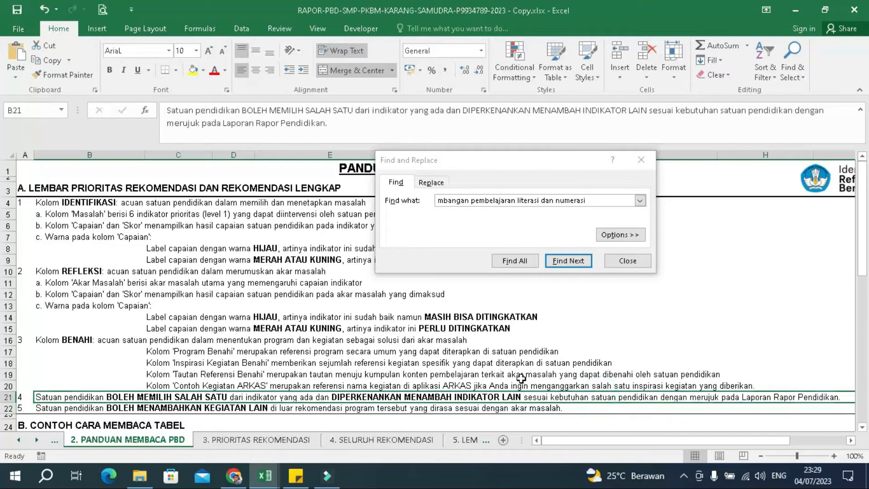
{"action": "left_click", "coordinate": [147, 409]}
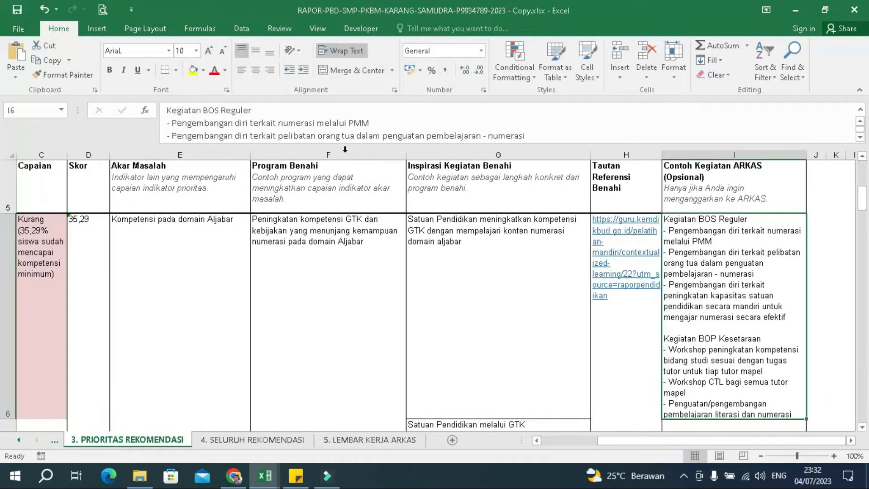
Step: Switch to the Kegiatan RKAS BOP Salur 2023 workbook and search again for "Penguatan/pengembangan pembelajaran literasi dan numerasi", checking the earlier search terms
{"action": "mouse_move", "coordinate": [265, 475]}
{"action": "left_click", "coordinate": [229, 446]}
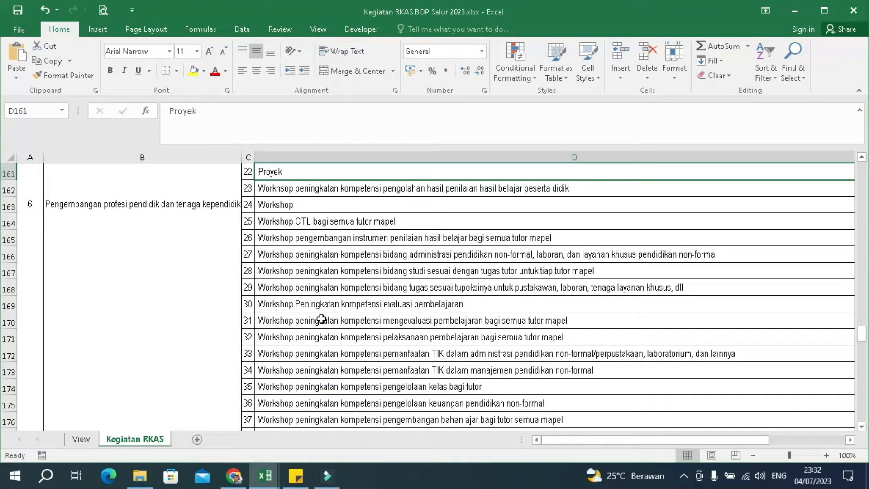
{"action": "key", "text": "ctrl+f"}
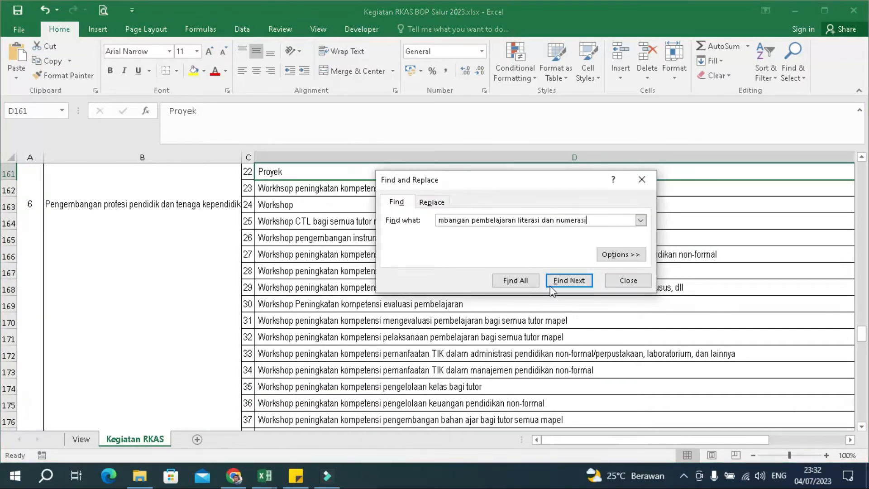
{"action": "left_click", "coordinate": [553, 282]}
{"action": "left_click", "coordinate": [448, 275]}
{"action": "left_click", "coordinate": [459, 220]}
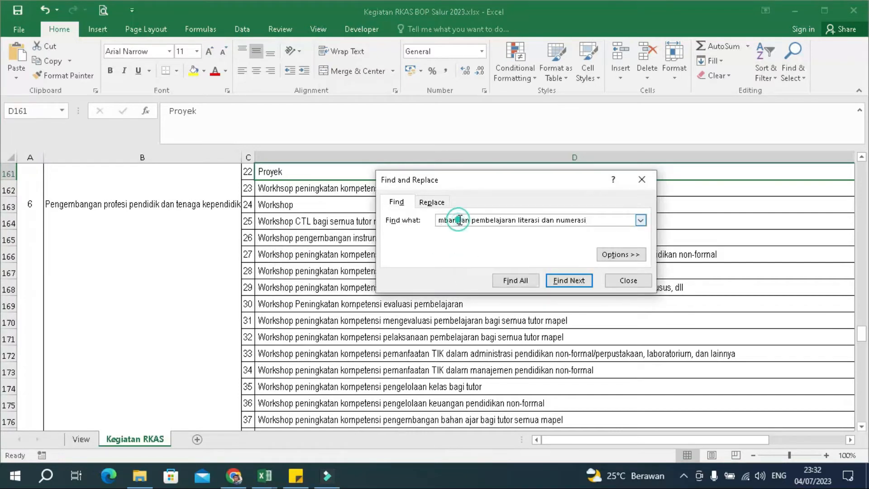
{"action": "left_click", "coordinate": [639, 220]}
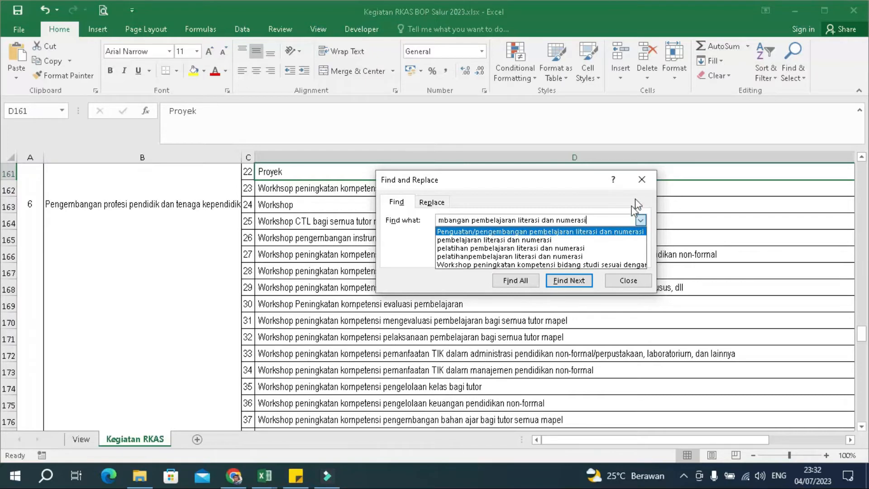
{"action": "left_click", "coordinate": [643, 181]}
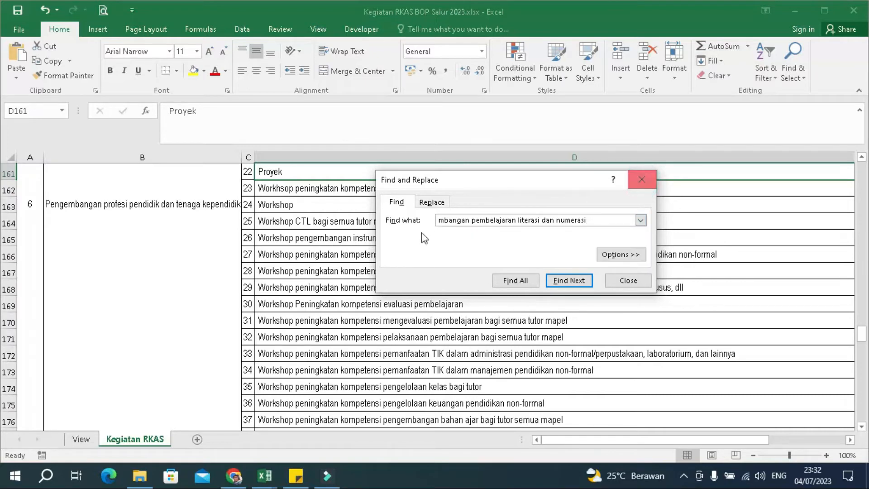
{"action": "left_click", "coordinate": [642, 179]}
Step: Copy the activity text "Workshop peningkatan kompetensi mengevaluasi pembelajaran bagi semua tutor mapel" from activity 31 in the Kegiatan RKAS list
{"action": "left_click", "coordinate": [301, 253]}
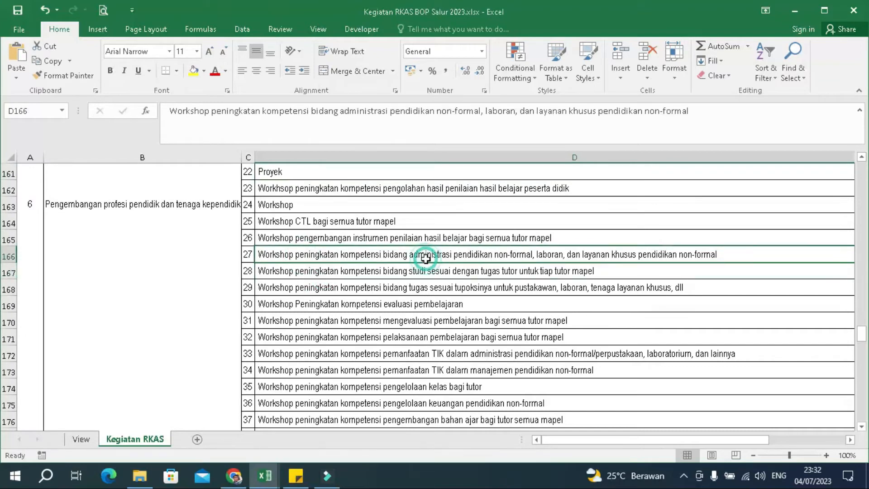
{"action": "left_click", "coordinate": [338, 305]}
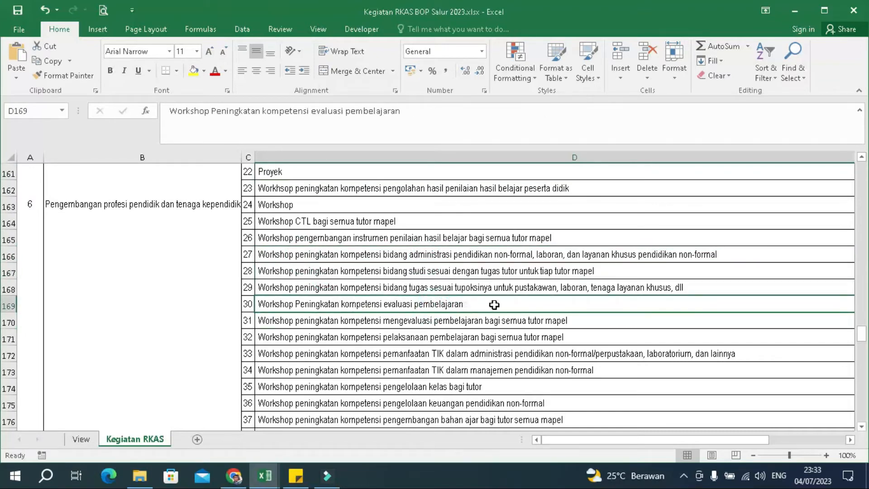
{"action": "left_click", "coordinate": [574, 324]}
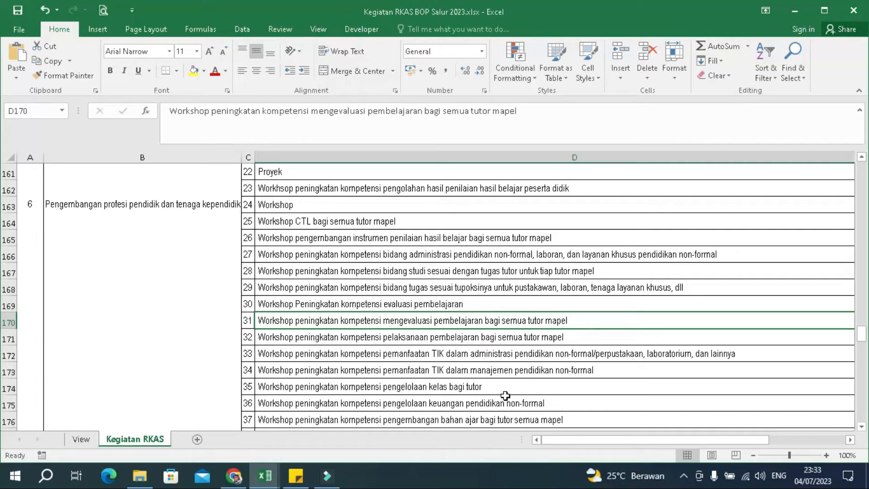
{"action": "left_click_drag", "start_coordinate": [548, 114], "coordinate": [170, 111]}
{"action": "key", "text": "ctrl+c"}
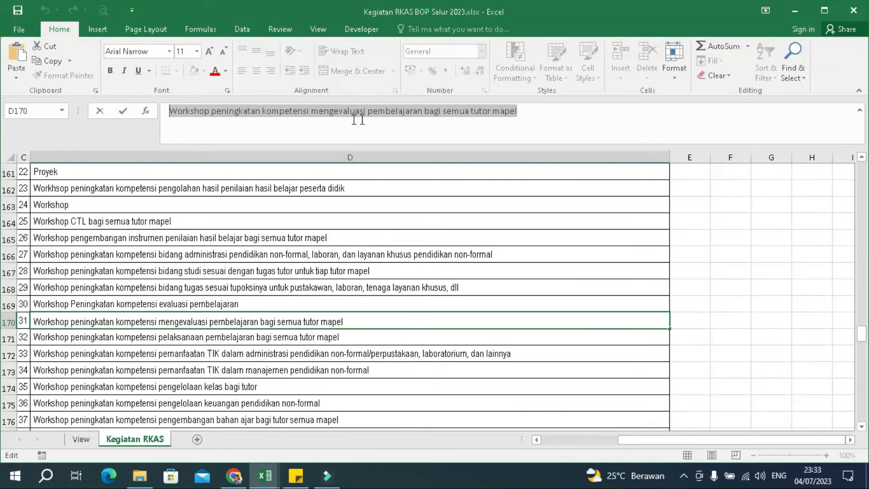
Step: Switch to the RAPOR-PBD workbook and paste the copied activity into the Kegiatan cell C9 on LEMBAR KERJA ARKAS
{"action": "left_click", "coordinate": [265, 475]}
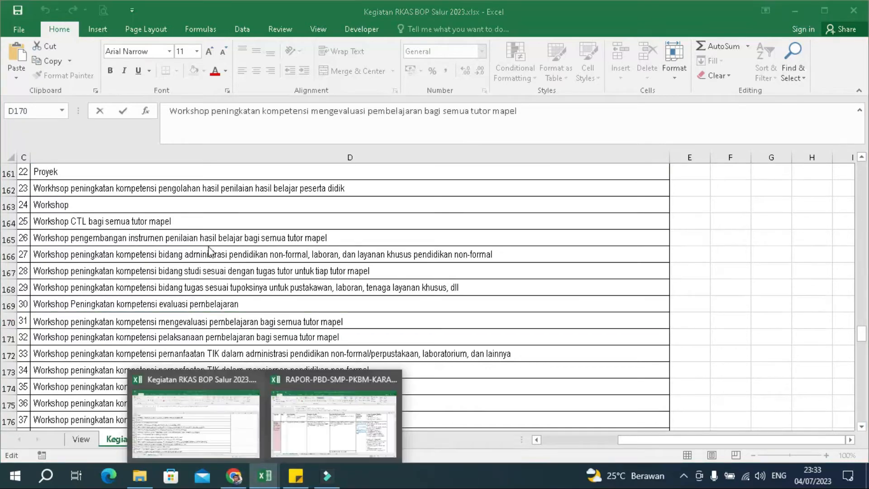
{"action": "left_click", "coordinate": [330, 428]}
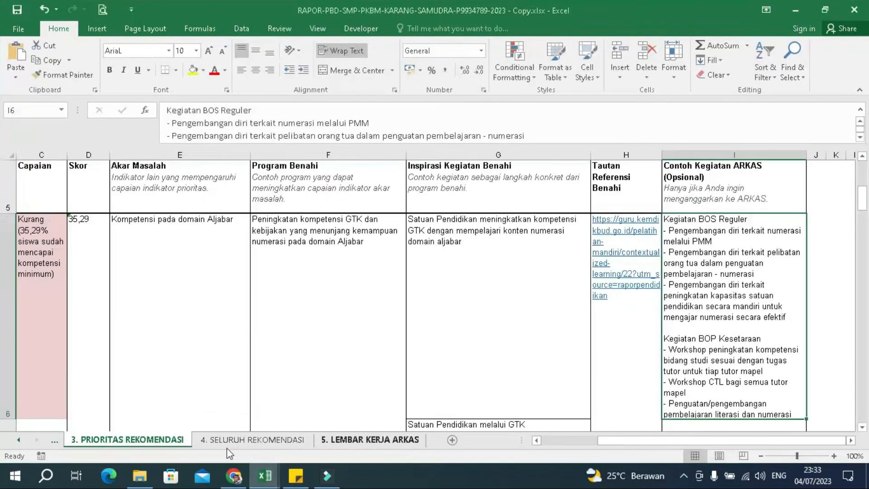
{"action": "left_click", "coordinate": [373, 440]}
{"action": "left_click", "coordinate": [217, 379]}
{"action": "left_click", "coordinate": [185, 110]}
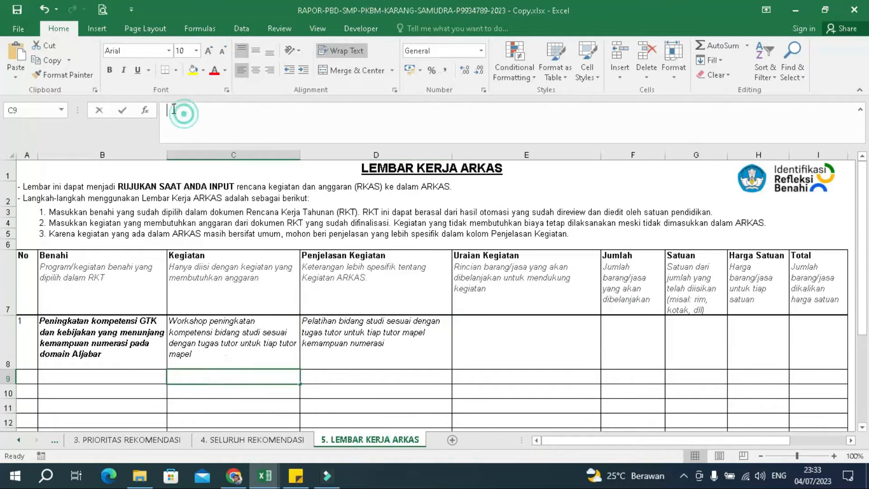
{"action": "left_click", "coordinate": [20, 55]}
{"action": "left_click", "coordinate": [355, 375]}
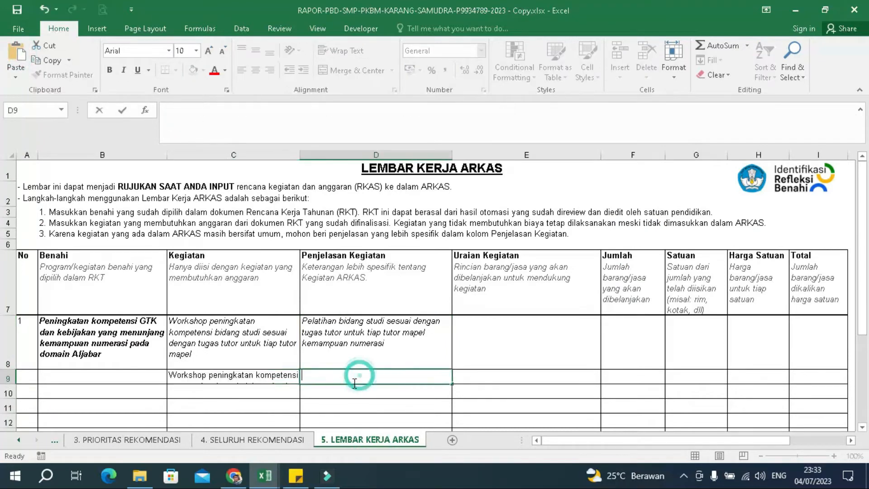
Step: Fill the Penjelasan Kegiatan text from row 8 down to row 9 and insert "pembelajaran" before "numerasi" in D9
{"action": "left_click", "coordinate": [363, 341]}
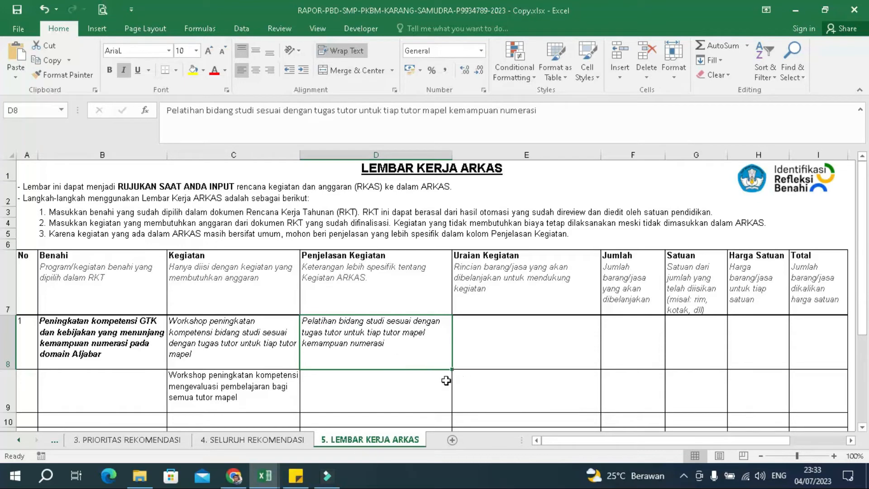
{"action": "left_click_drag", "start_coordinate": [453, 371], "coordinate": [456, 400]}
{"action": "left_click", "coordinate": [348, 401]}
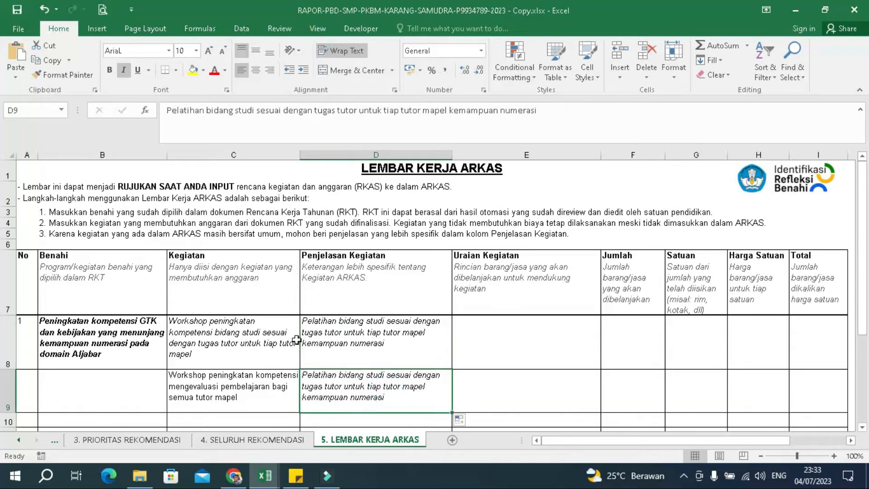
{"action": "left_click", "coordinate": [506, 111]}
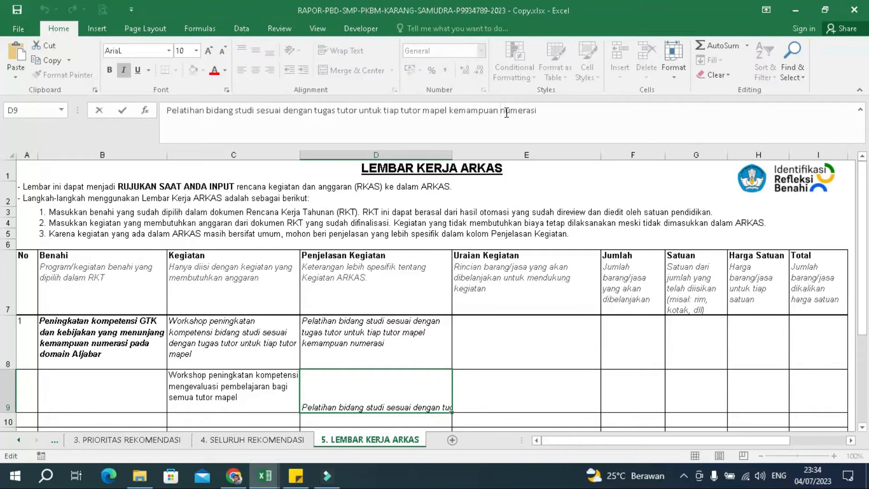
{"action": "type", "text": "pembelajaran"}
{"action": "left_click", "coordinate": [606, 113]}
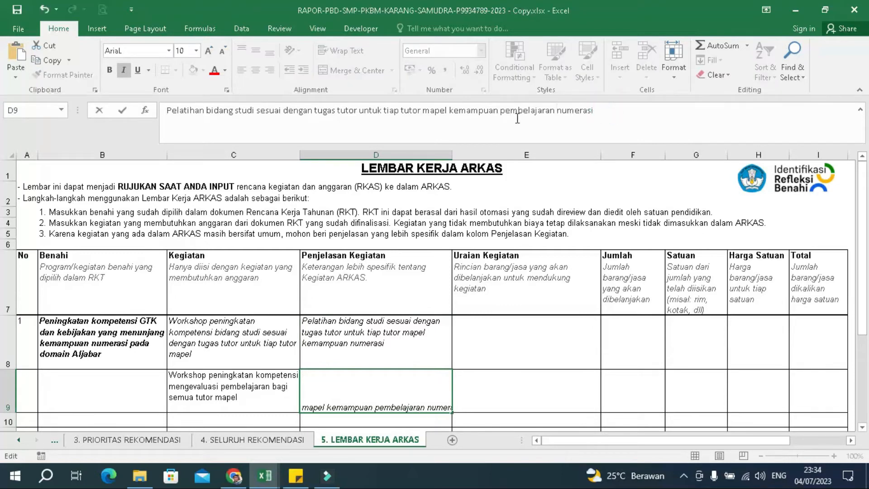
{"action": "left_click", "coordinate": [395, 113]}
Step: Fill the Benahi text from B8 down to B9 for the second activity row
{"action": "left_click", "coordinate": [76, 356]}
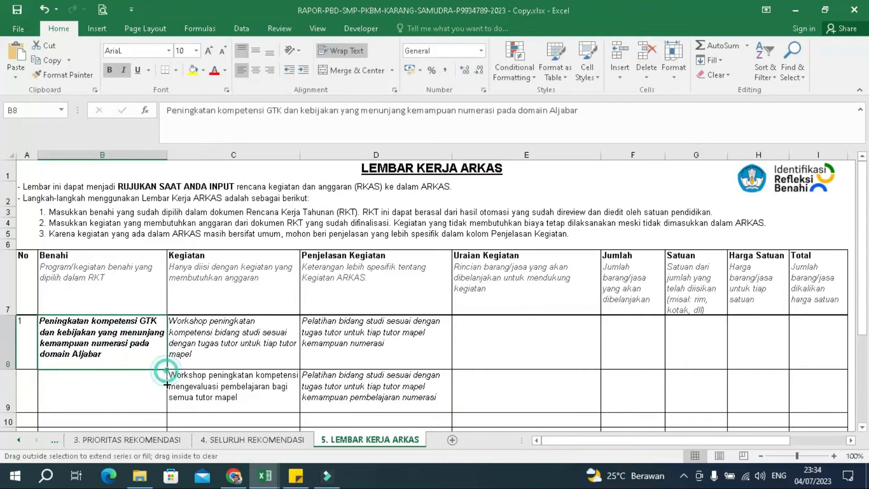
{"action": "left_click_drag", "start_coordinate": [167, 371], "coordinate": [166, 398]}
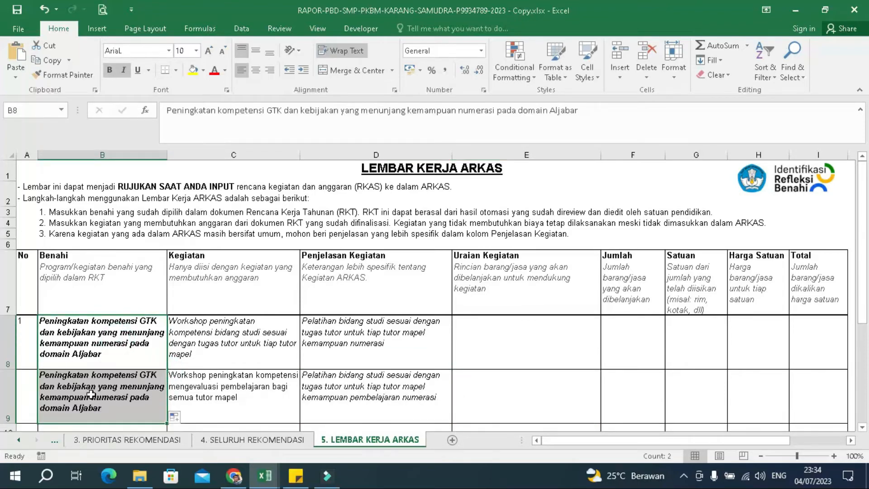
{"action": "left_click", "coordinate": [258, 410]}
{"action": "left_click", "coordinate": [430, 411]}
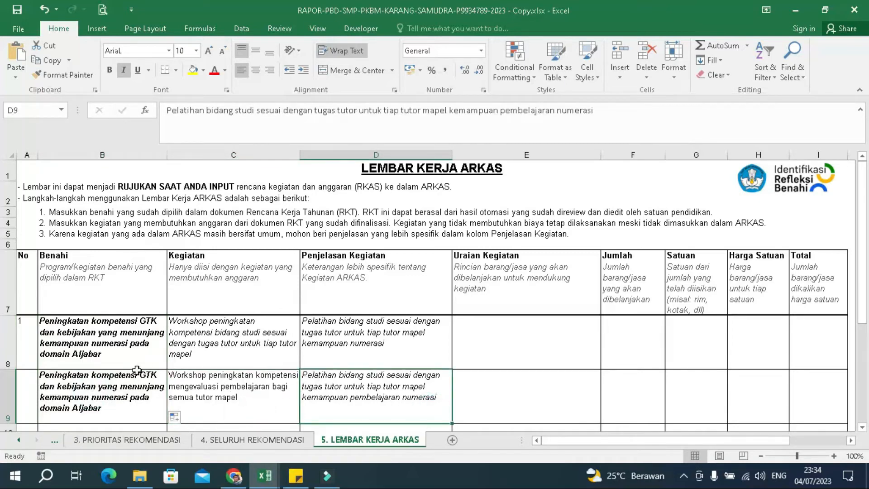
Step: Compare the Contoh Kegiatan ARKAS suggestions on PRIORITAS REKOMENDASI with "Workshop CTL bagi semua tutor mapel" in the Kegiatan RKAS workbook's activity list
{"action": "scroll", "coordinate": [223, 378], "scroll_direction": "down", "scroll_amount": 1}
{"action": "scroll", "coordinate": [223, 377], "scroll_direction": "down", "scroll_amount": 1}
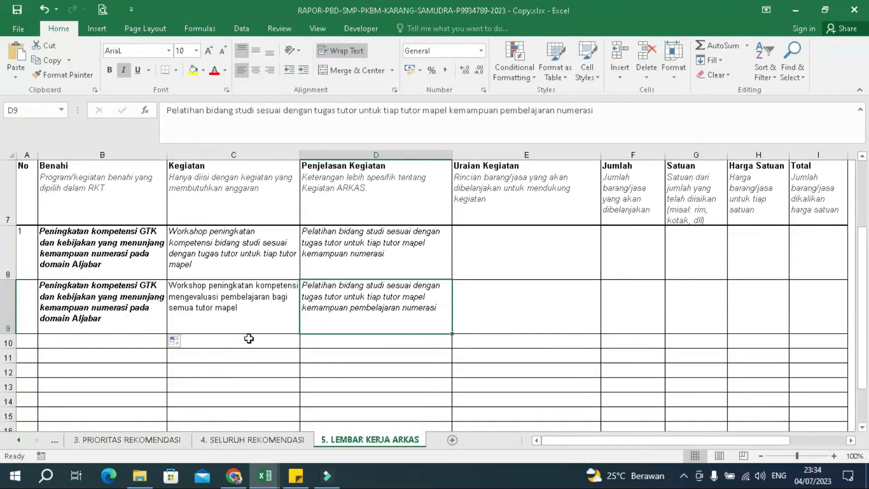
{"action": "left_click", "coordinate": [249, 338]}
{"action": "left_click", "coordinate": [135, 440]}
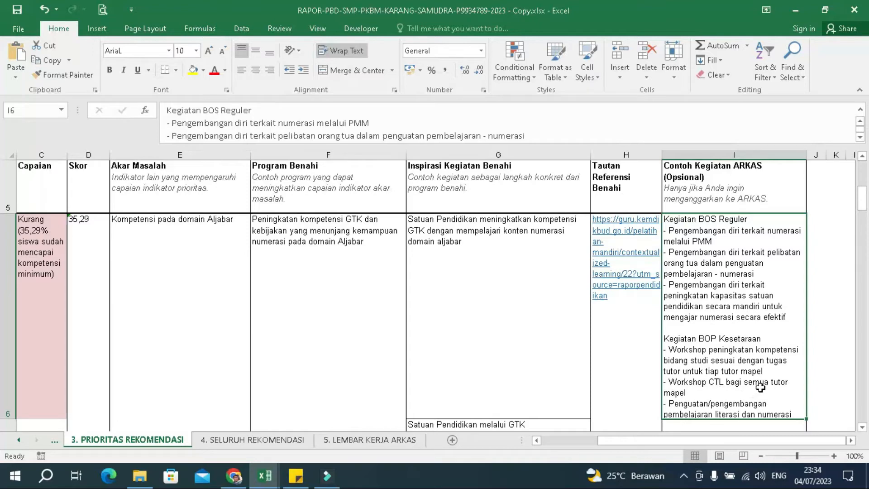
{"action": "mouse_move", "coordinate": [265, 476]}
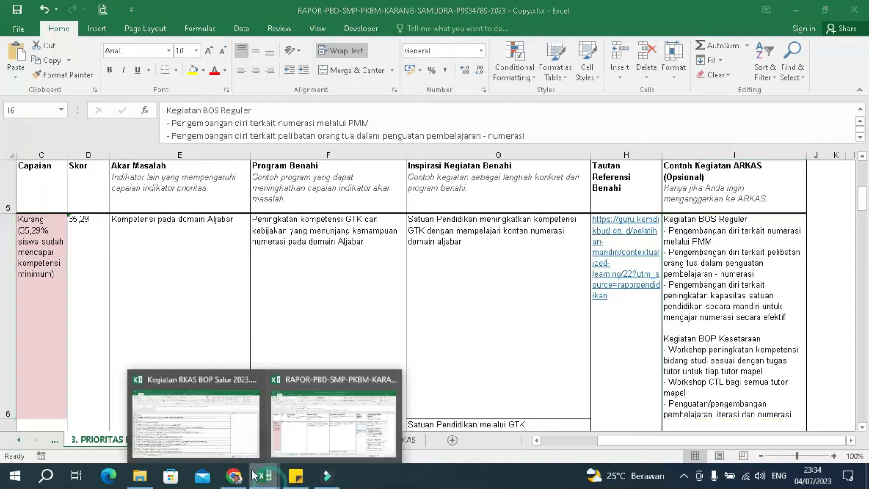
{"action": "left_click", "coordinate": [194, 428]}
{"action": "left_click", "coordinate": [183, 223]}
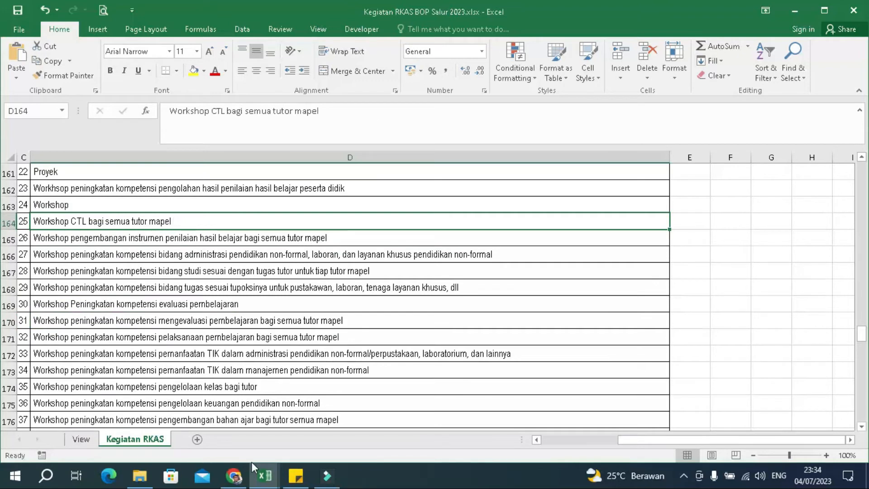
{"action": "mouse_move", "coordinate": [265, 475]}
{"action": "left_click", "coordinate": [317, 398]}
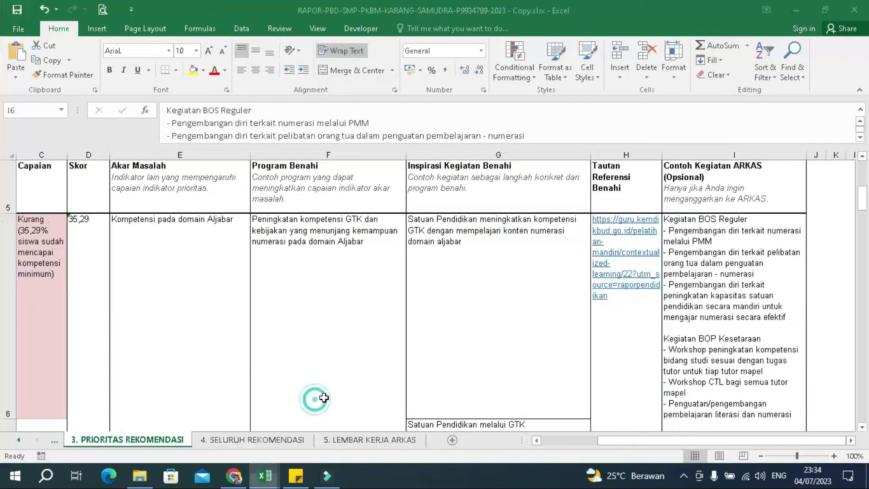
Step: Number rows 9 and 10 of LEMBAR KERJA ARKAS as 2 and 3 in the No column
{"action": "left_click", "coordinate": [393, 439]}
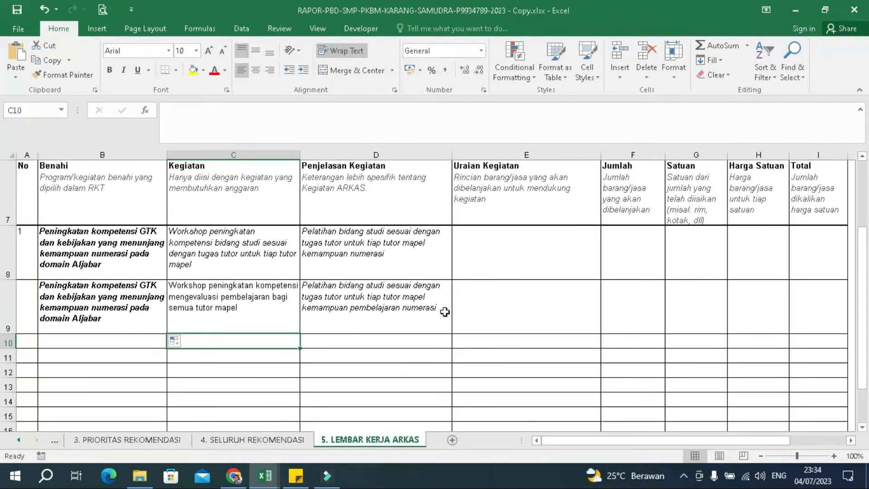
{"action": "left_click", "coordinate": [516, 297]}
{"action": "left_click", "coordinate": [85, 338]}
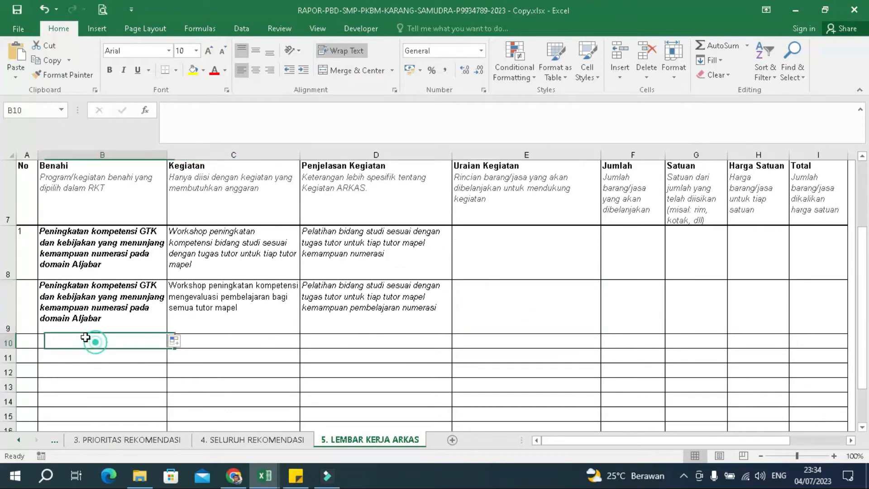
{"action": "left_click", "coordinate": [34, 308]}
{"action": "type", "text": "2"}
{"action": "key", "text": "Return"}
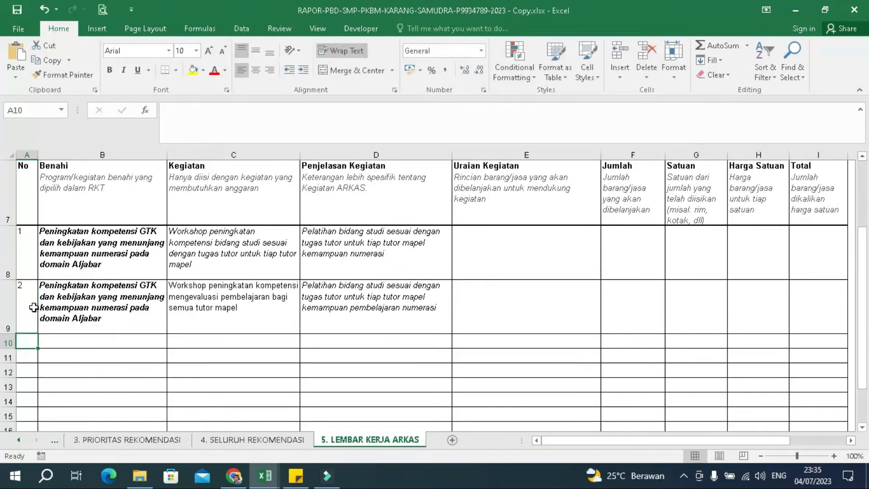
{"action": "type", "text": "3"}
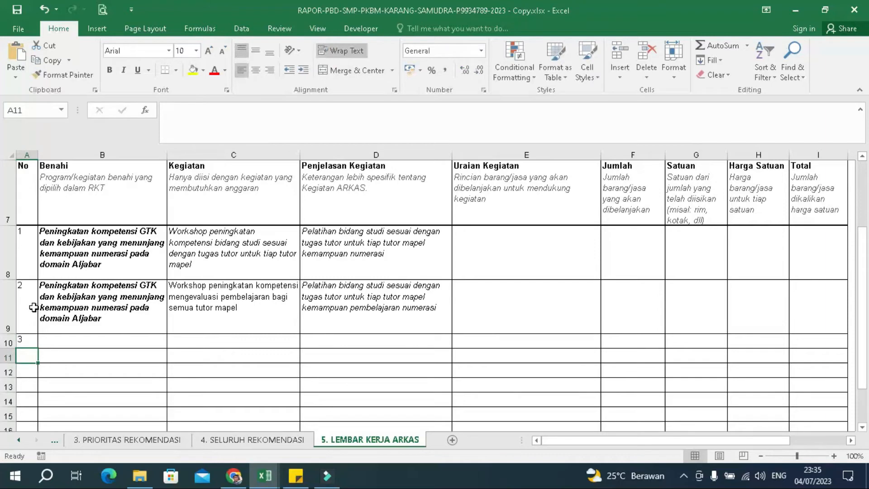
Step: On PRIORITAS REKOMENDASI, review the Masalah, Akar Masalah and Program Benahi entries of recommendation number 2
{"action": "left_click", "coordinate": [127, 439]}
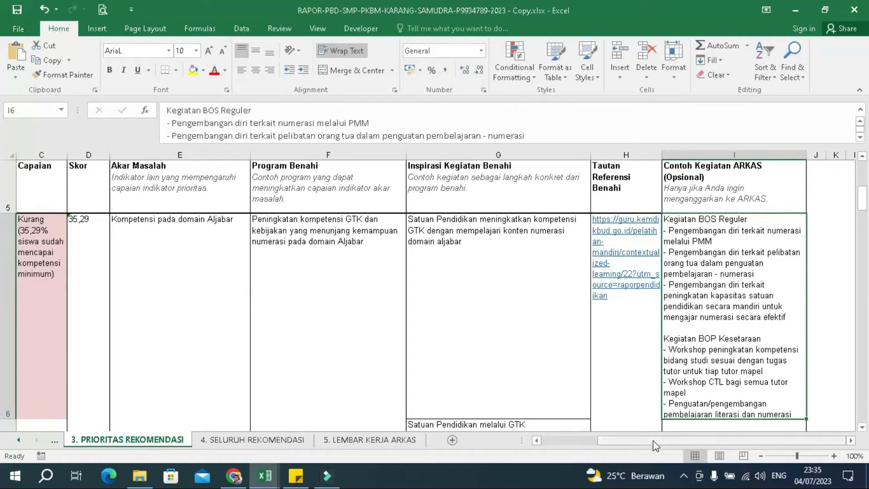
{"action": "left_click_drag", "start_coordinate": [654, 446], "coordinate": [596, 448]}
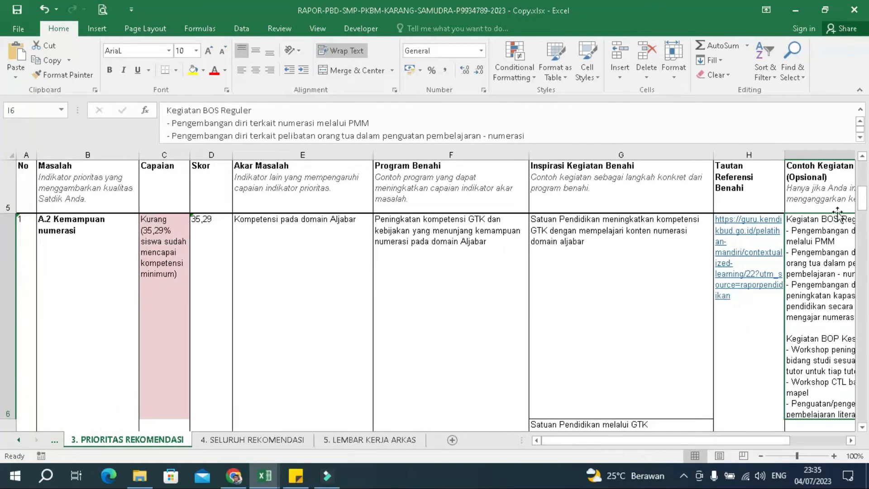
{"action": "left_click_drag", "start_coordinate": [862, 199], "coordinate": [862, 232]}
{"action": "left_click", "coordinate": [99, 231]}
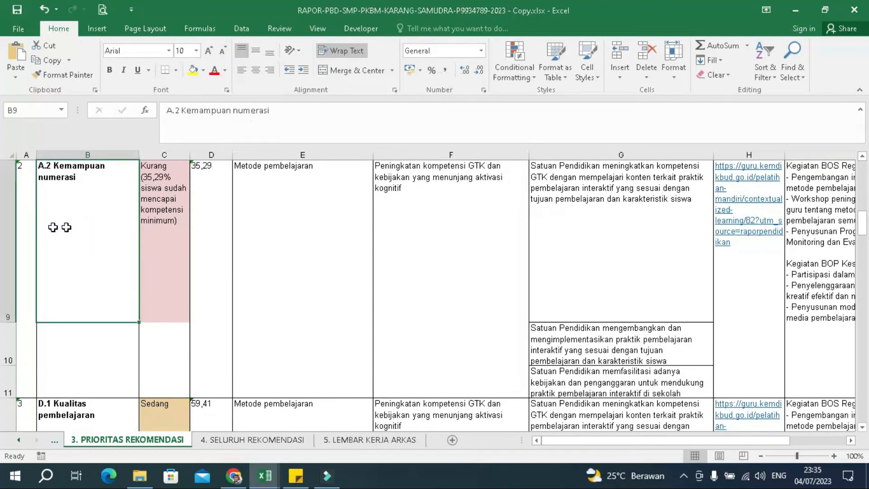
{"action": "left_click", "coordinate": [431, 233]}
{"action": "scroll", "coordinate": [439, 263], "scroll_direction": "up", "scroll_amount": 1}
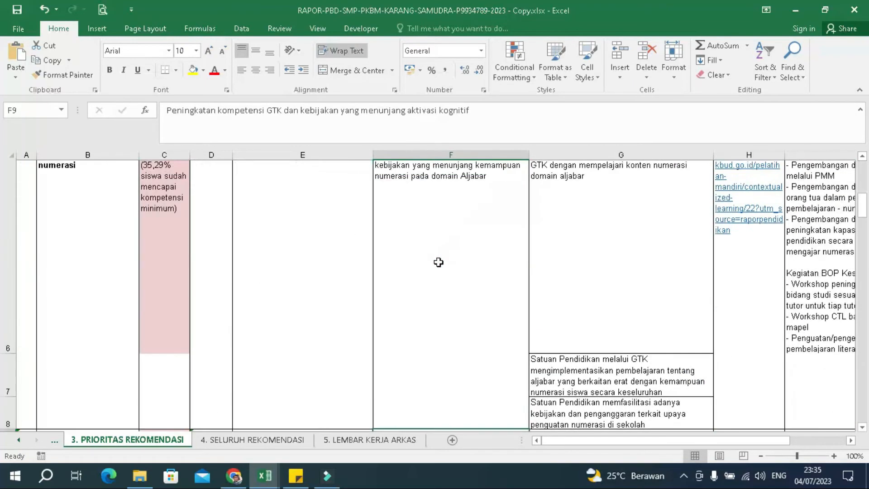
{"action": "scroll", "coordinate": [440, 278], "scroll_direction": "down", "scroll_amount": 1}
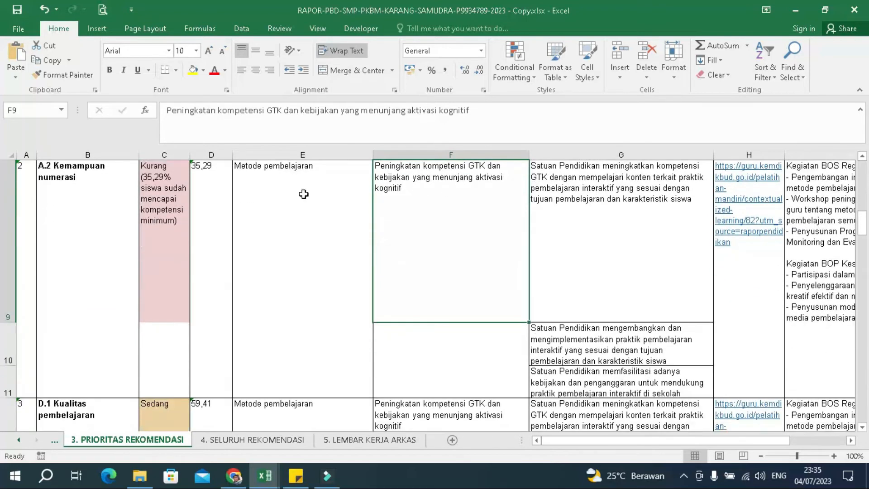
{"action": "left_click", "coordinate": [287, 194]}
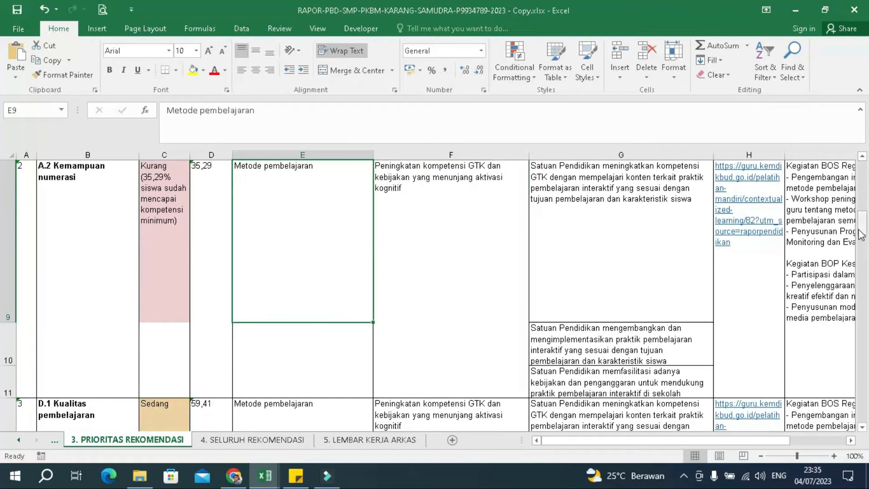
Step: Compare the Akar Masalah and Program Benahi entries of recommendations 1 and 2 on PRIORITAS REKOMENDASI
{"action": "scroll", "coordinate": [862, 228], "scroll_direction": "up", "scroll_amount": 2}
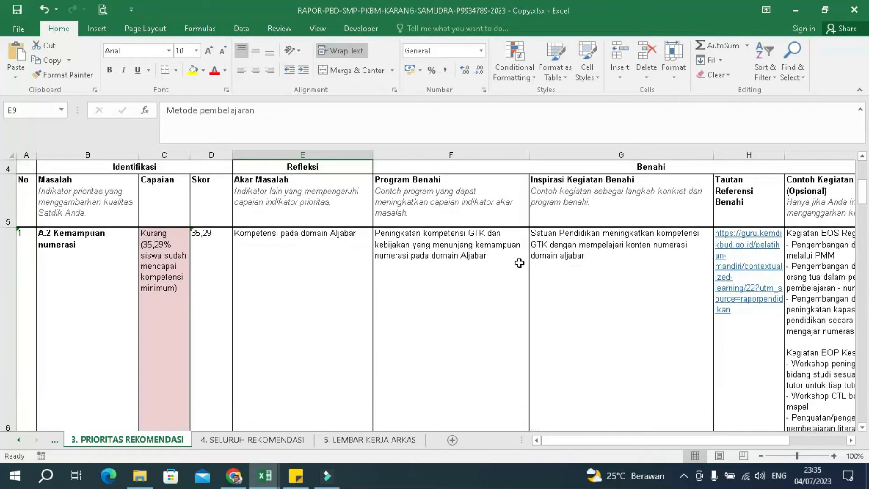
{"action": "left_click", "coordinate": [286, 280]}
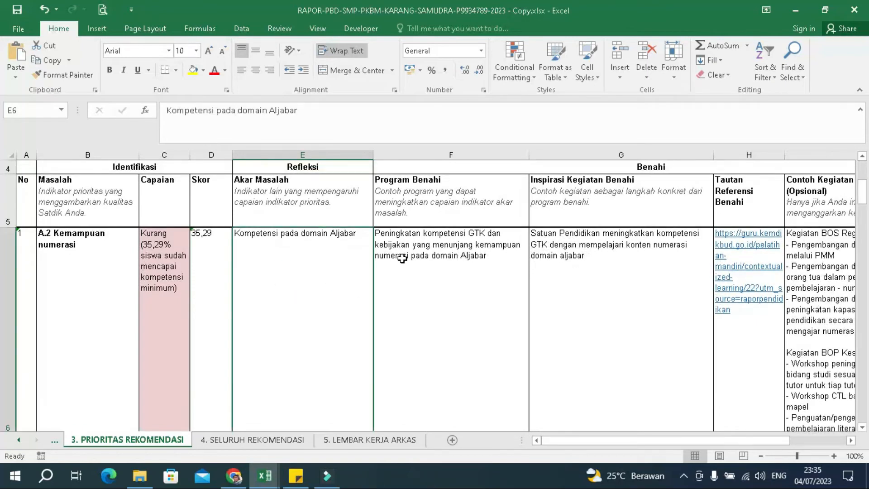
{"action": "left_click_drag", "start_coordinate": [863, 195], "coordinate": [864, 222]}
{"action": "left_click", "coordinate": [322, 235]}
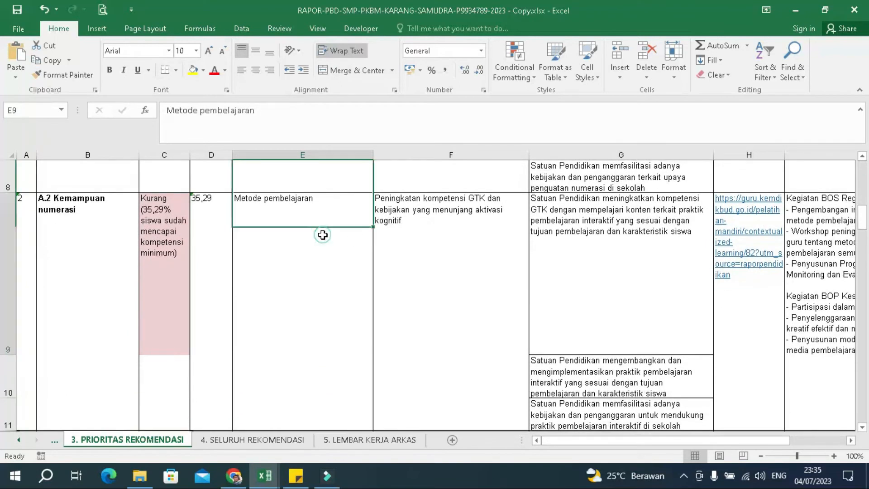
Step: Copy recommendation 2's Program Benahi text, "Peningkatan kompetensi GTK dan kebijakan yang menunjang aktivasi kognitif", into B10 of LEMBAR KERJA ARKAS and autofit row 10's height
{"action": "left_click", "coordinate": [453, 245]}
{"action": "triple_click", "coordinate": [520, 110]}
{"action": "key", "text": "ctrl+c"}
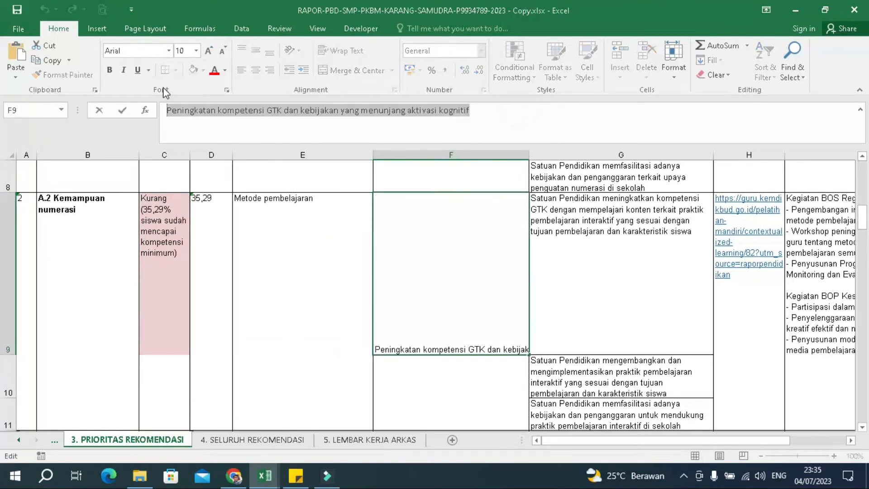
{"action": "left_click", "coordinate": [360, 439]}
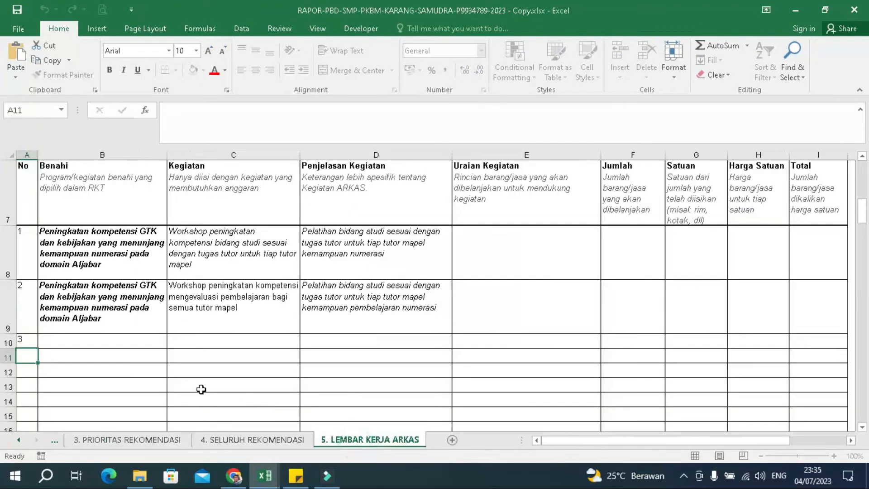
{"action": "left_click", "coordinate": [77, 343]}
{"action": "left_click", "coordinate": [206, 112]}
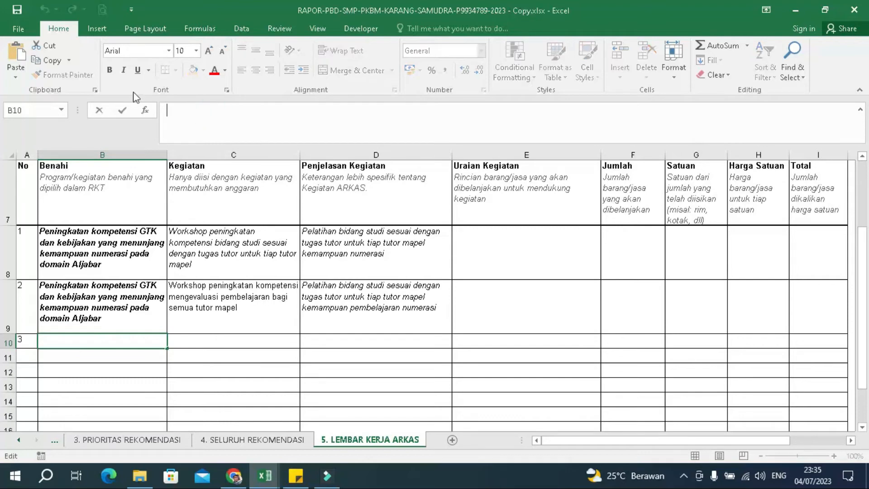
{"action": "left_click", "coordinate": [15, 53]}
{"action": "left_click", "coordinate": [226, 346]}
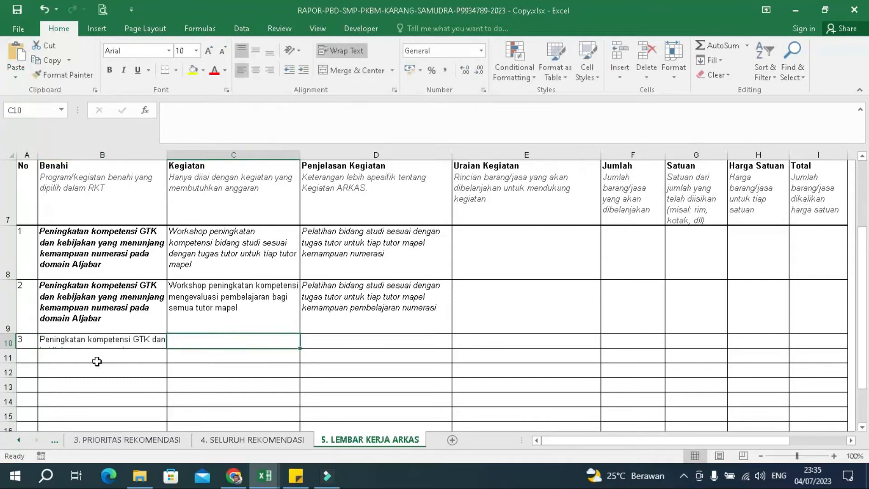
{"action": "double_click", "coordinate": [6, 350]}
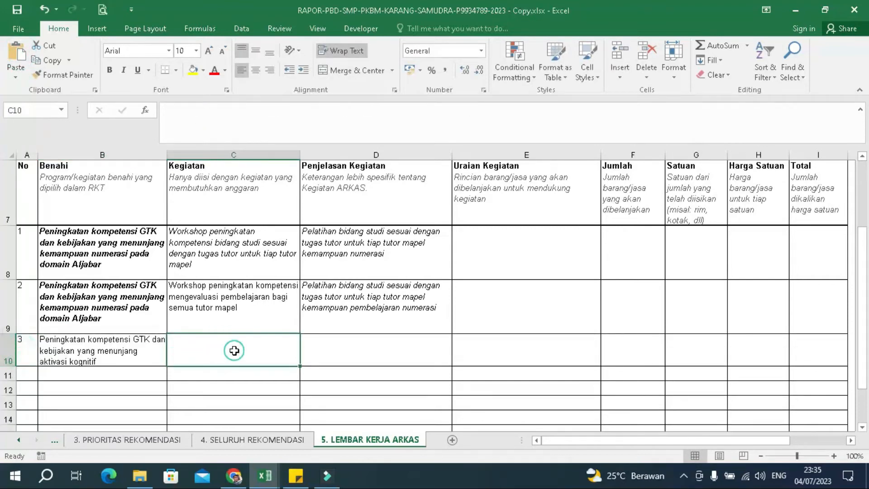
Step: Copy "Partisipasi dalam komunitas belajar" from recommendation 2's Kegiatan BOP Kesetaraan suggestions in I9 of PRIORITAS REKOMENDASI
{"action": "left_click", "coordinate": [129, 439]}
{"action": "left_click", "coordinate": [829, 295]}
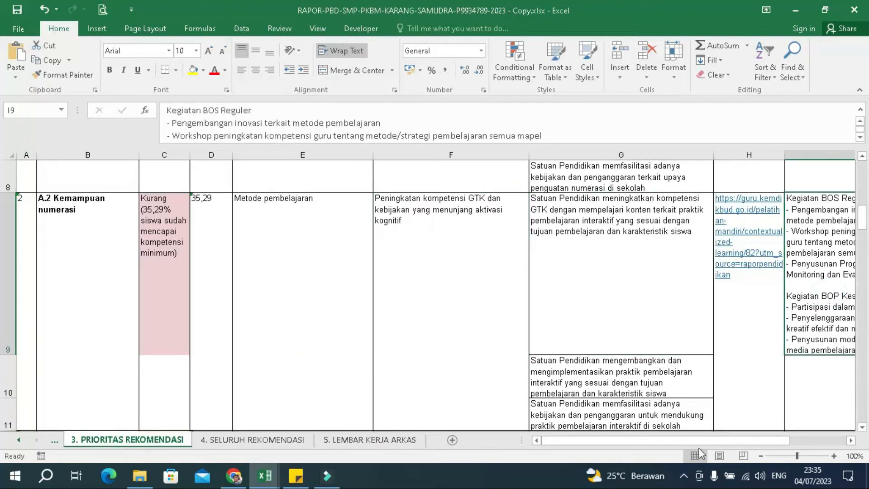
{"action": "left_click_drag", "start_coordinate": [699, 440], "coordinate": [783, 409]}
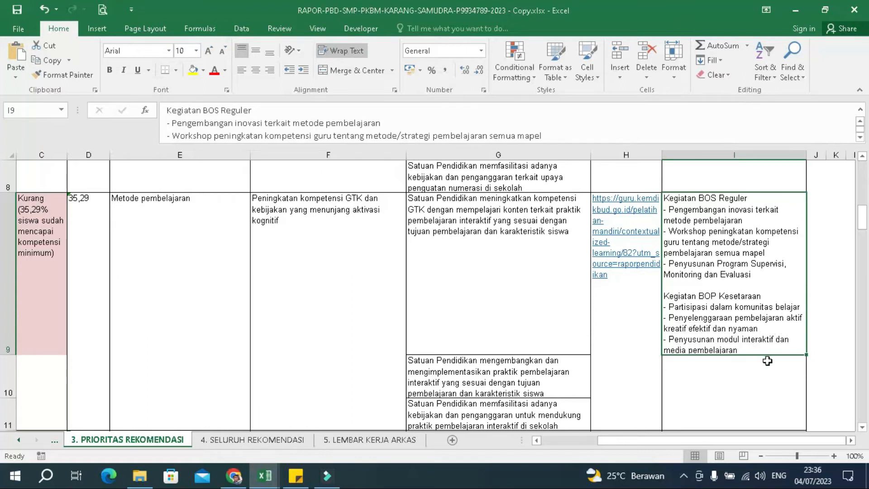
{"action": "left_click", "coordinate": [348, 132]}
{"action": "scroll", "coordinate": [349, 131], "scroll_direction": "down", "scroll_amount": 2}
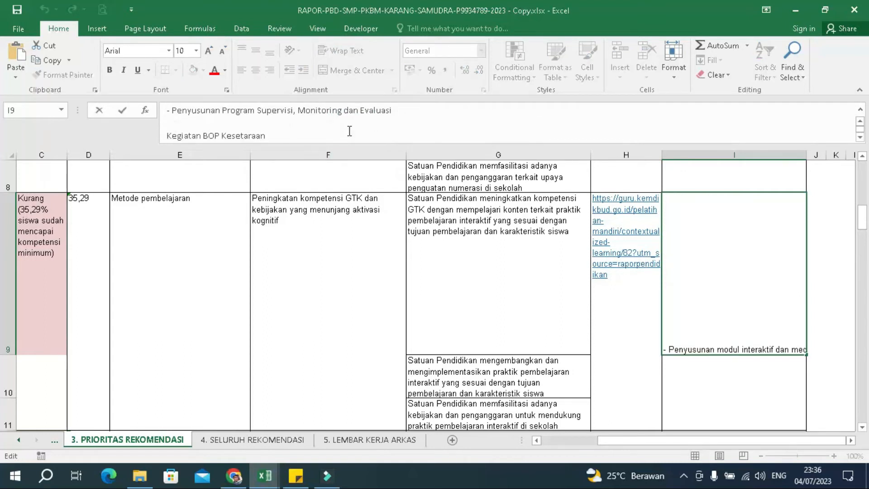
{"action": "scroll", "coordinate": [349, 132], "scroll_direction": "down", "scroll_amount": 2}
{"action": "left_click_drag", "start_coordinate": [314, 121], "coordinate": [171, 125]}
{"action": "key", "text": "ctrl+c"}
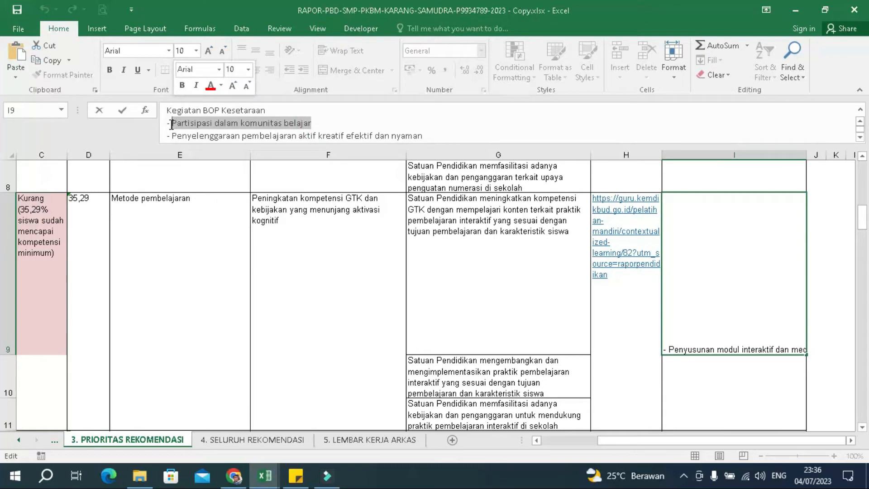
Step: Search the Kegiatan RKAS BOP Salur 2023 workbook's activity list for "Partisipasi dalam komunitas belajar"
{"action": "mouse_move", "coordinate": [265, 476]}
{"action": "left_click", "coordinate": [195, 417]}
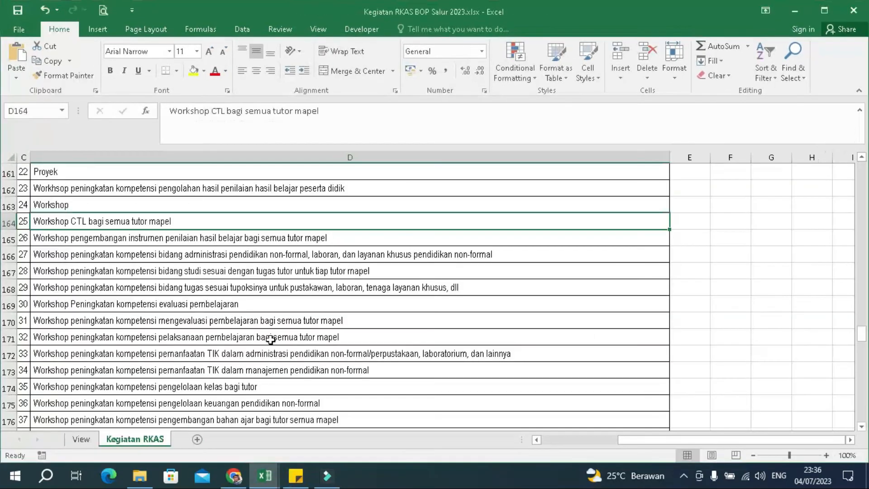
{"action": "key", "text": "ctrl+f"}
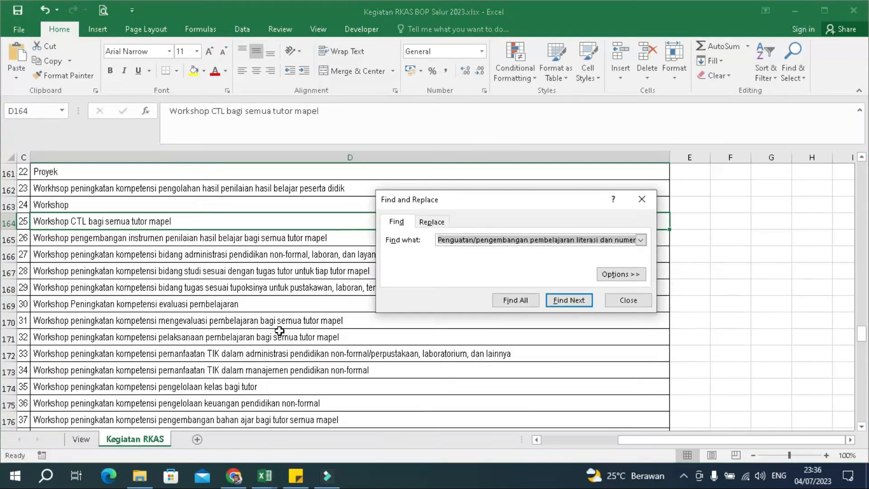
{"action": "key", "text": "ctrl+v"}
{"action": "key", "text": "Return"}
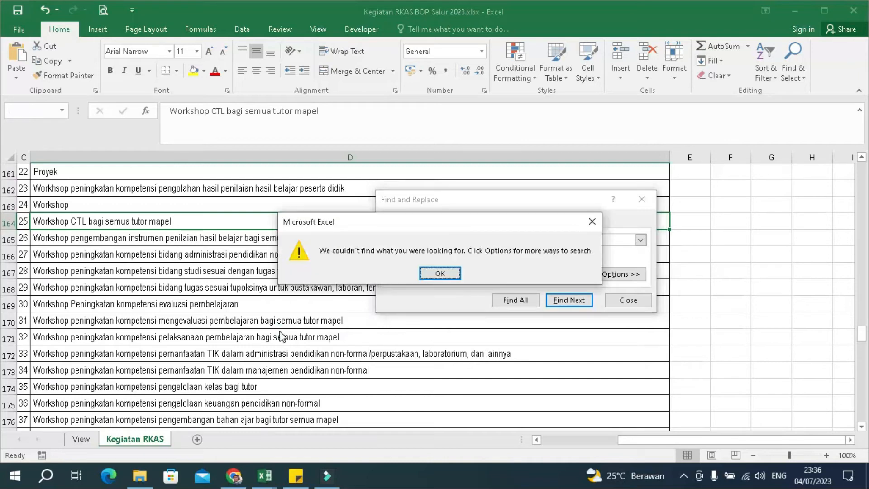
{"action": "key", "text": "Return"}
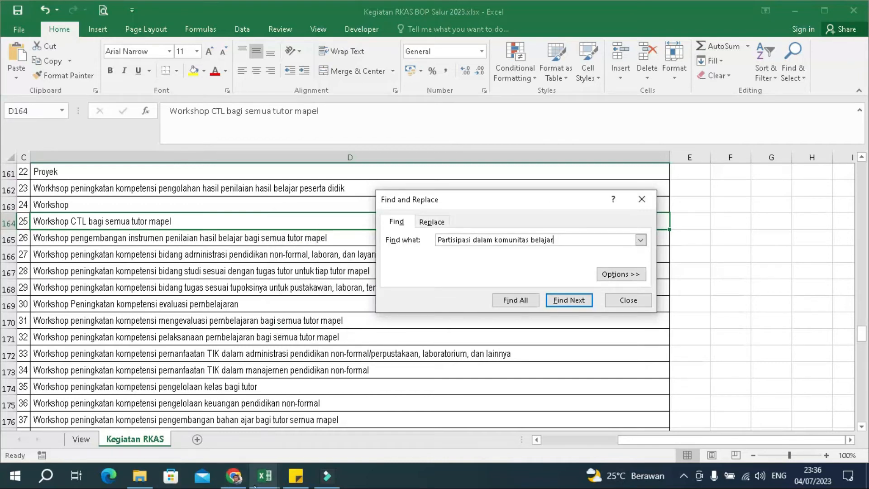
Step: Return to the RAPOR-PBD workbook and copy "Penyelenggaraan pembelajaran aktif kreatif efektif dan nyaman" from I9 of PRIORITAS REKOMENDASI
{"action": "left_click", "coordinate": [265, 476]}
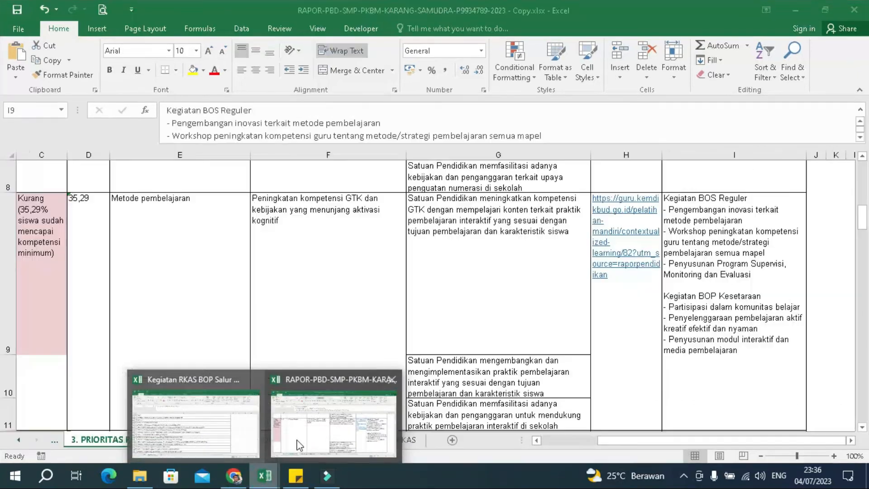
{"action": "left_click", "coordinate": [310, 432]}
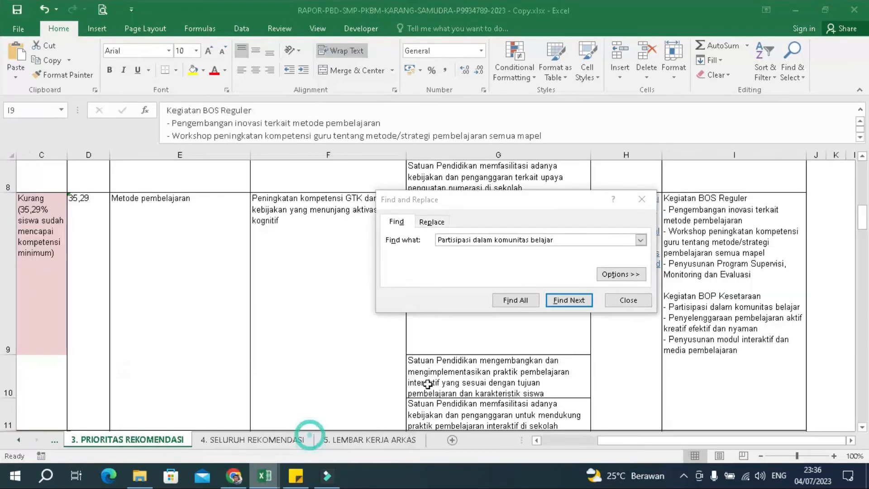
{"action": "left_click", "coordinate": [634, 300]}
{"action": "double_click", "coordinate": [725, 324]}
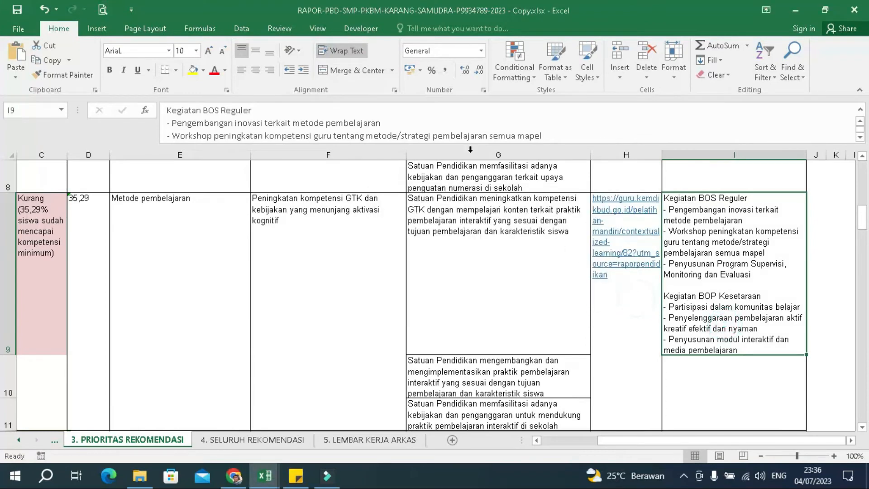
{"action": "left_click_drag", "start_coordinate": [428, 135], "coordinate": [172, 136]}
{"action": "key", "text": "ctrl+c"}
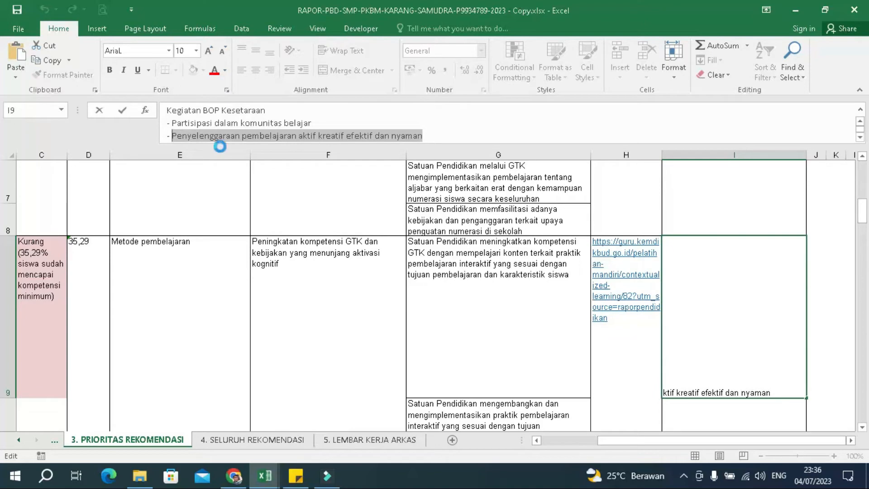
Step: Search the Kegiatan RKAS workbook's activity list for "Penyelenggaraan pembelajaran aktif kreatif efektif dan nyaman"
{"action": "left_click", "coordinate": [265, 475]}
{"action": "left_click", "coordinate": [181, 423]}
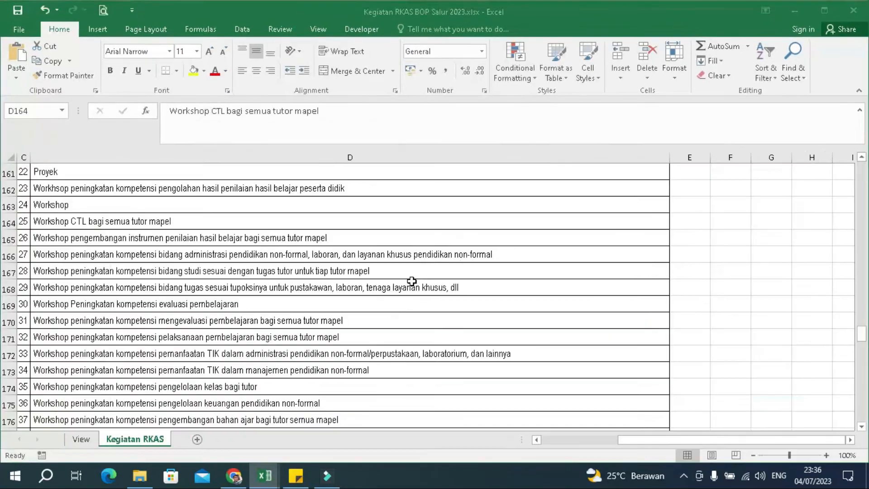
{"action": "key", "text": "ctrl+f"}
{"action": "key", "text": "ctrl+v"}
{"action": "left_click", "coordinate": [580, 324]}
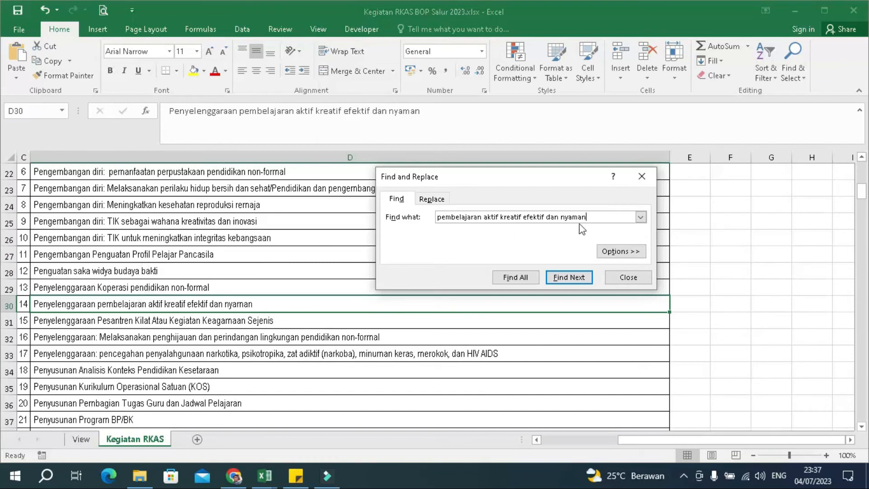
Step: Paste "Penyelenggaraan pembelajaran aktif kreatif efektif dan nyaman" as the Kegiatan in C10 of LEMBAR KERJA ARKAS in the RAPOR-PBD workbook
{"action": "left_click", "coordinate": [265, 476]}
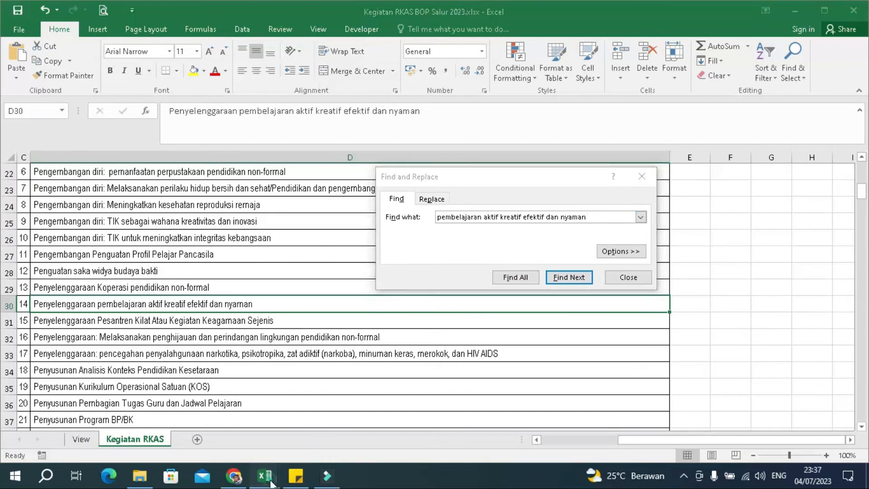
{"action": "left_click", "coordinate": [334, 423]}
{"action": "left_click", "coordinate": [371, 440]}
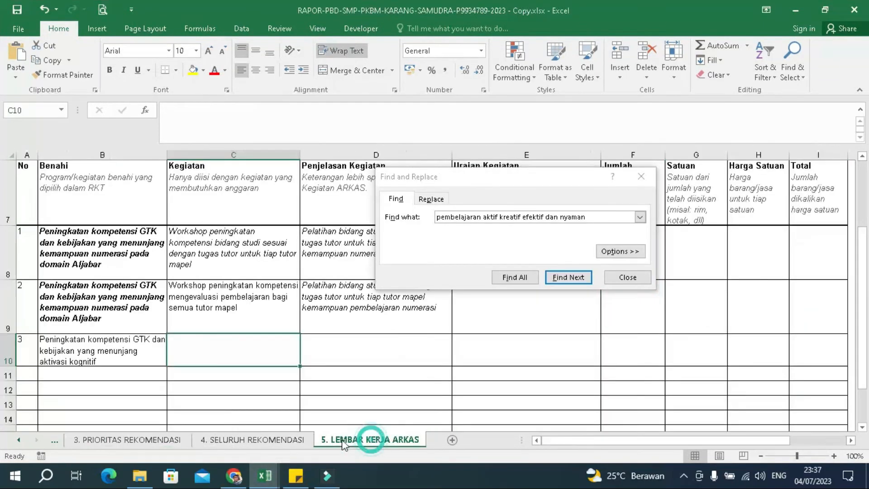
{"action": "left_click", "coordinate": [195, 115]}
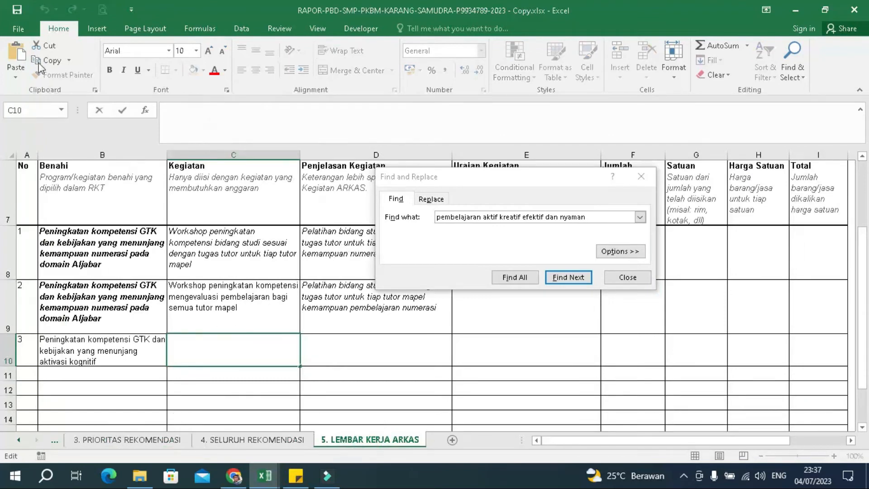
{"action": "left_click", "coordinate": [17, 42]}
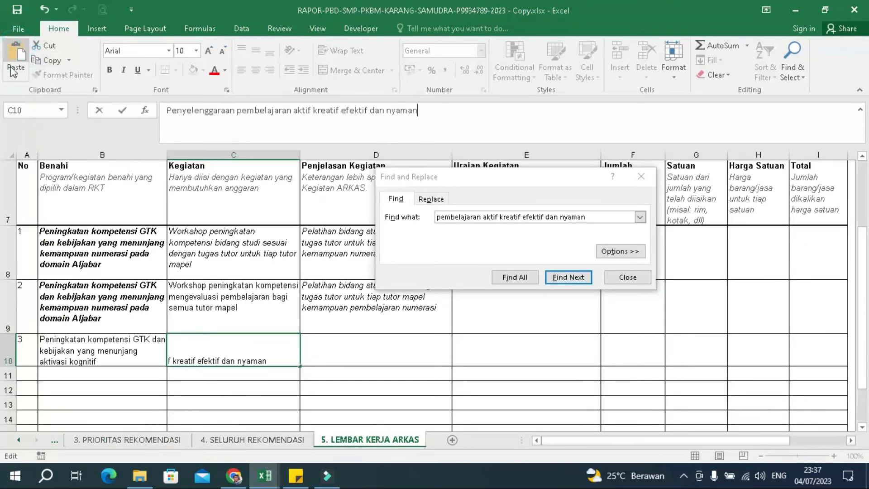
{"action": "left_click", "coordinate": [374, 351]}
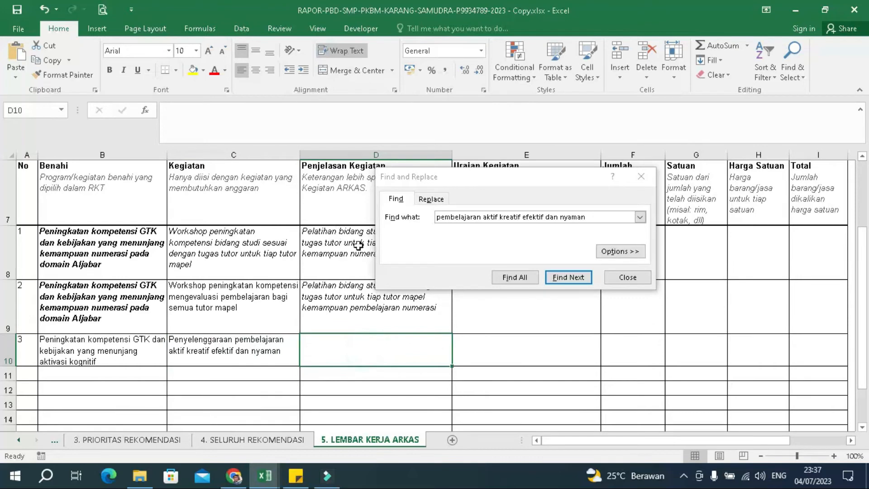
Step: Fill the Penjelasan Kegiatan in D10 with the copied activity text, followed by "untuk peserta didik paket b"
{"action": "left_click_drag", "start_coordinate": [465, 185], "coordinate": [580, 197]}
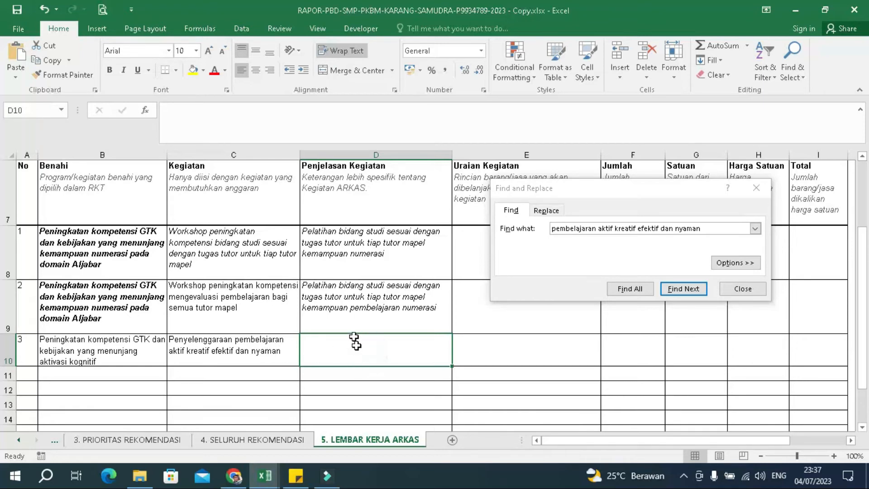
{"action": "left_click", "coordinate": [14, 55]}
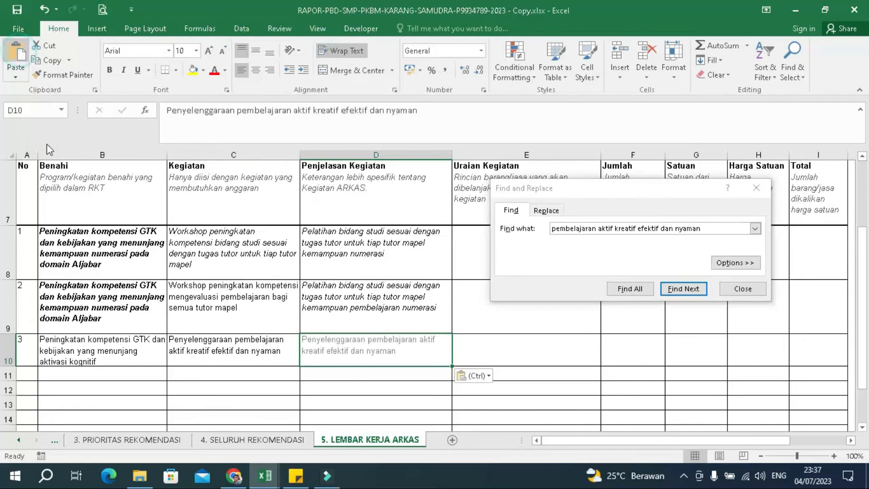
{"action": "double_click", "coordinate": [419, 350]}
{"action": "type", "text": "untuk pe"}
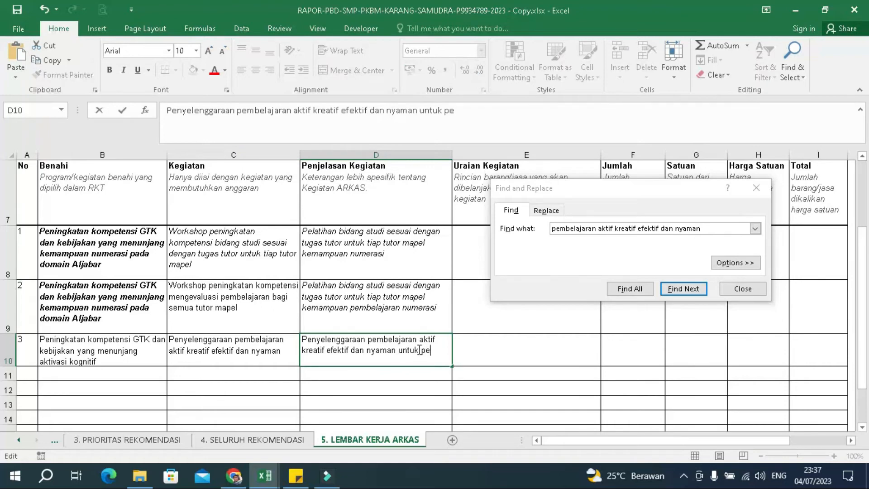
{"action": "type", "text": "serta didik"}
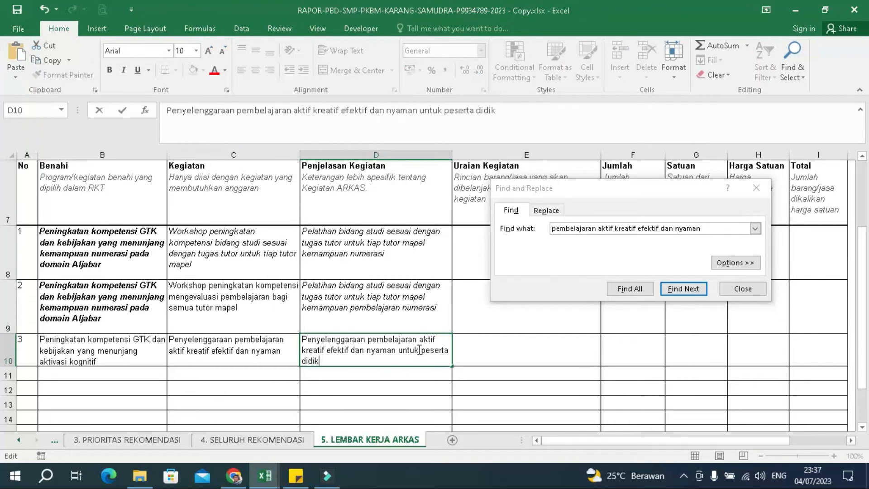
{"action": "type", "text": " paket b"}
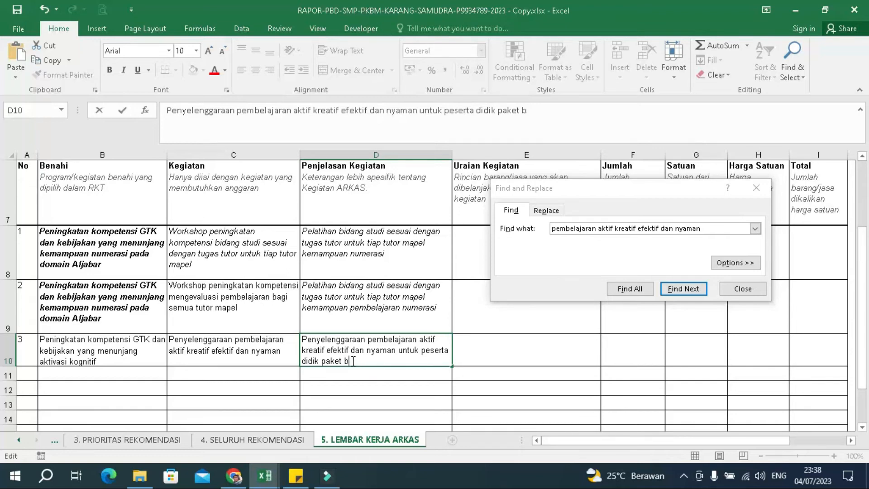
{"action": "key", "text": "Return"}
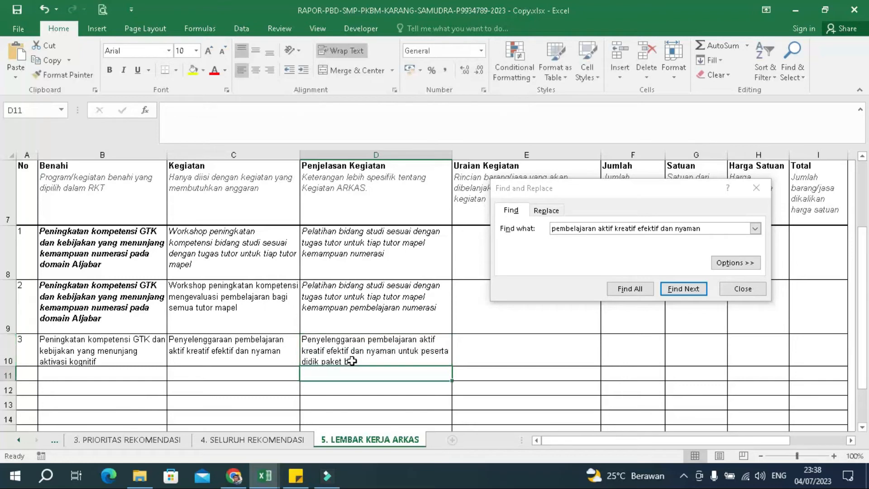
{"action": "left_click", "coordinate": [431, 350]}
{"action": "left_click", "coordinate": [519, 357]}
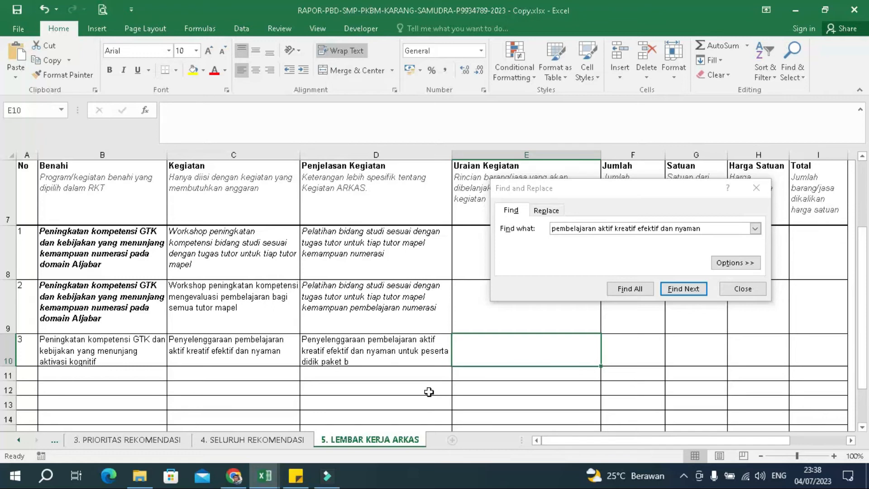
{"action": "left_click", "coordinate": [394, 360]}
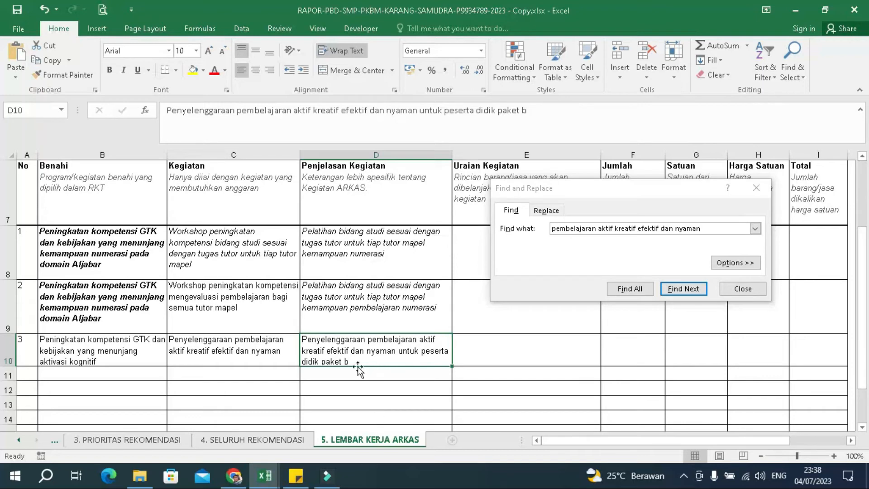
{"action": "left_click", "coordinate": [164, 362]}
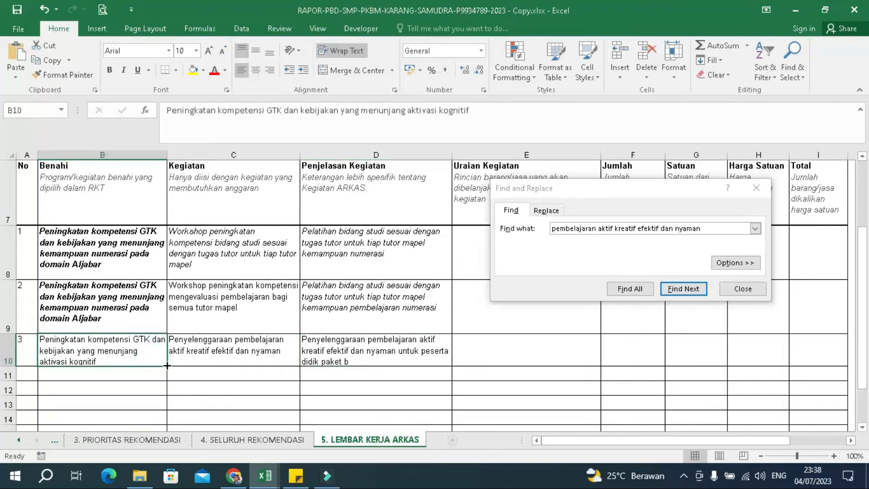
{"action": "left_click", "coordinate": [337, 356]}
{"action": "left_click", "coordinate": [227, 350]}
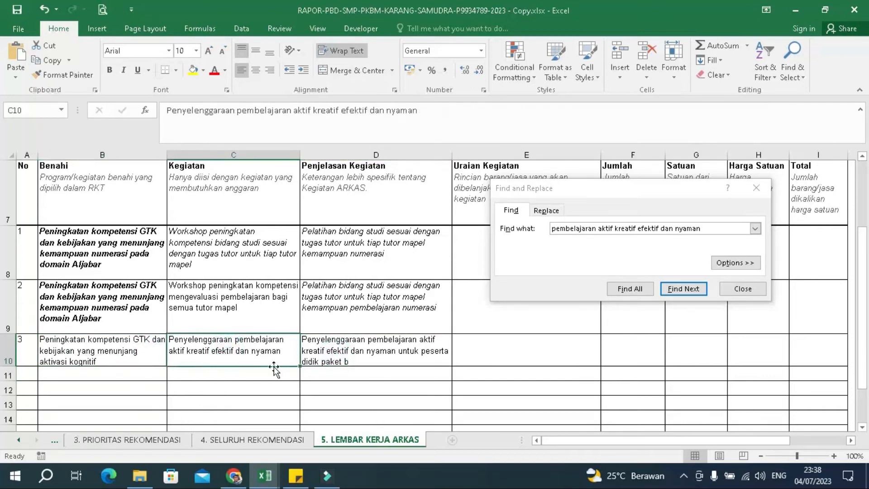
Step: Copy "Penyusunan modul interaktif dan media pembelajaran" from I9 of PRIORITAS REKOMENDASI and return to LEMBAR KERJA ARKAS
{"action": "left_click", "coordinate": [151, 438]}
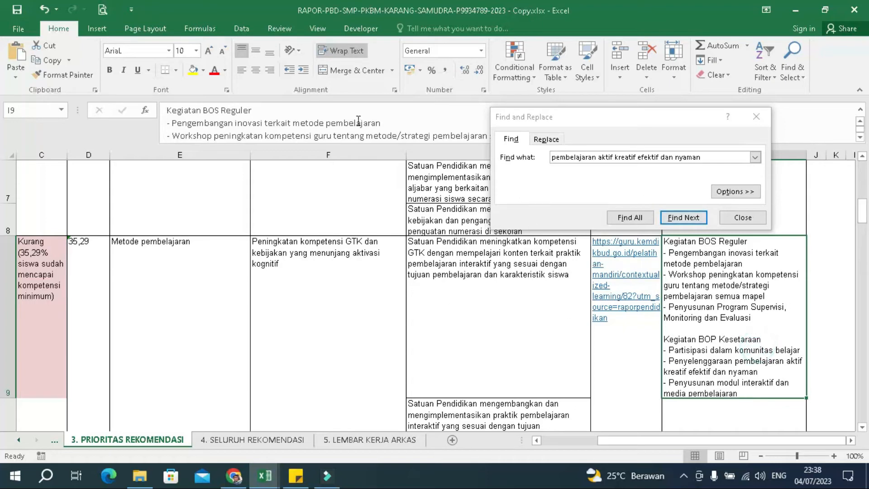
{"action": "left_click", "coordinate": [378, 127]}
{"action": "scroll", "coordinate": [375, 129], "scroll_direction": "down", "scroll_amount": 3}
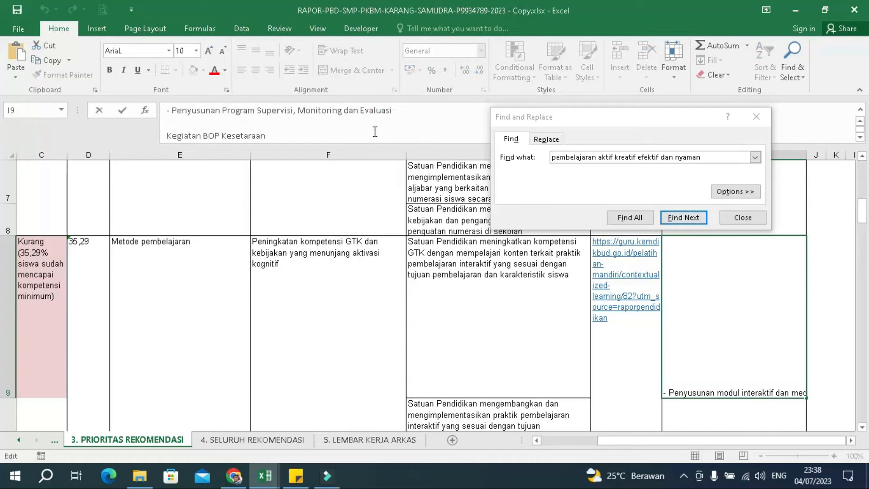
{"action": "scroll", "coordinate": [375, 131], "scroll_direction": "down", "scroll_amount": 1}
{"action": "left_click_drag", "start_coordinate": [404, 139], "coordinate": [172, 136]}
{"action": "key", "text": "ctrl+c"}
{"action": "left_click", "coordinate": [370, 439]}
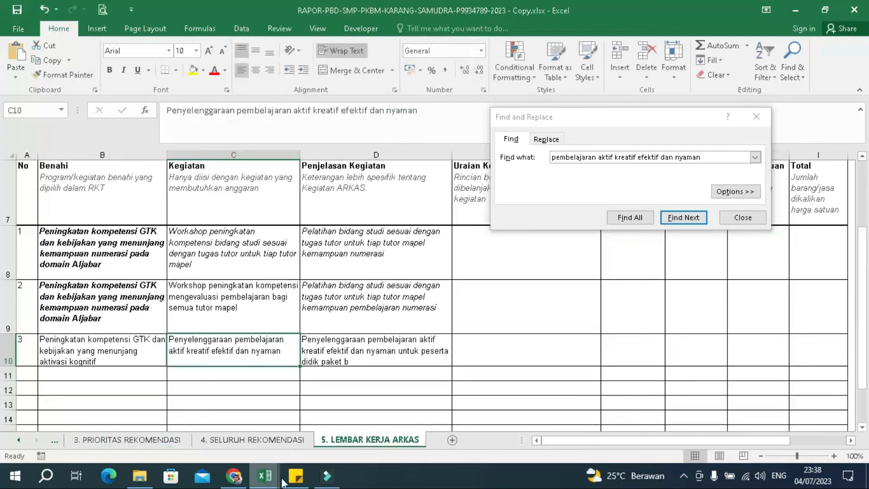
Step: Search the Kegiatan RKAS workbook's activity list for "Penyusunan modul interaktif dan media pembelajaran"
{"action": "mouse_move", "coordinate": [265, 476]}
{"action": "left_click", "coordinate": [184, 398]}
{"action": "key", "text": "ctrl+f"}
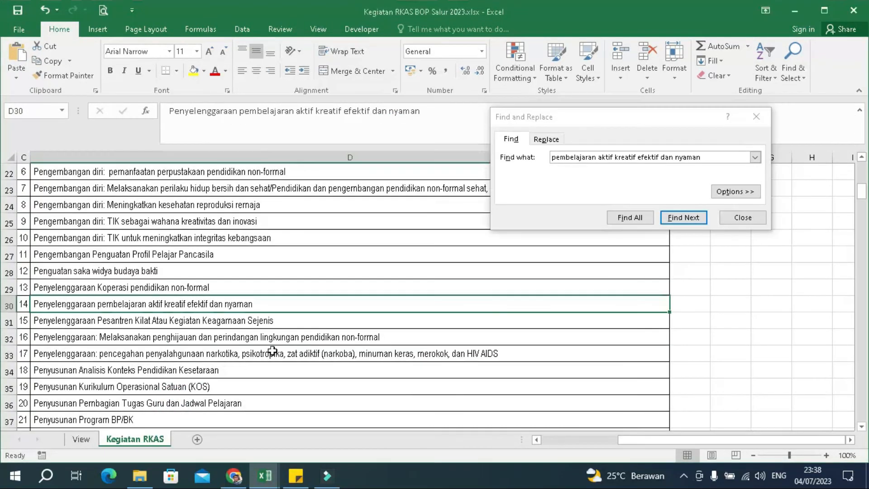
{"action": "left_click_drag", "start_coordinate": [707, 154], "coordinate": [426, 154]}
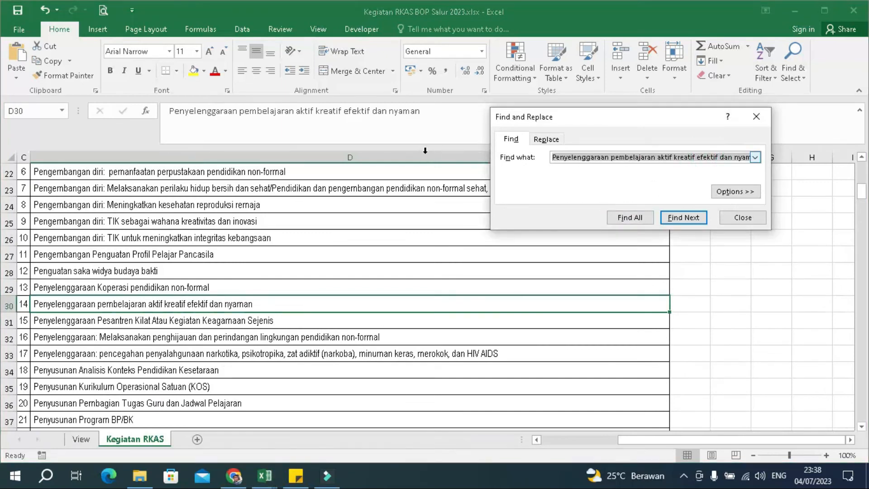
{"action": "key", "text": "ctrl+v"}
{"action": "key", "text": "Return"}
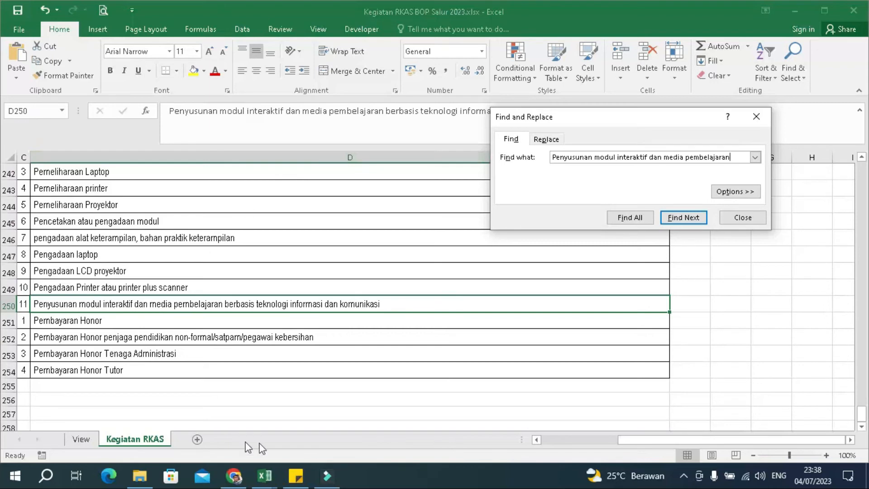
Step: In the RAPOR-PBD workbook's LEMBAR KERJA ARKAS, paste the copied activity as the Kegiatan in C11 and fill the Benahi from B10 down to B11
{"action": "mouse_move", "coordinate": [272, 479]}
{"action": "left_click", "coordinate": [287, 381]}
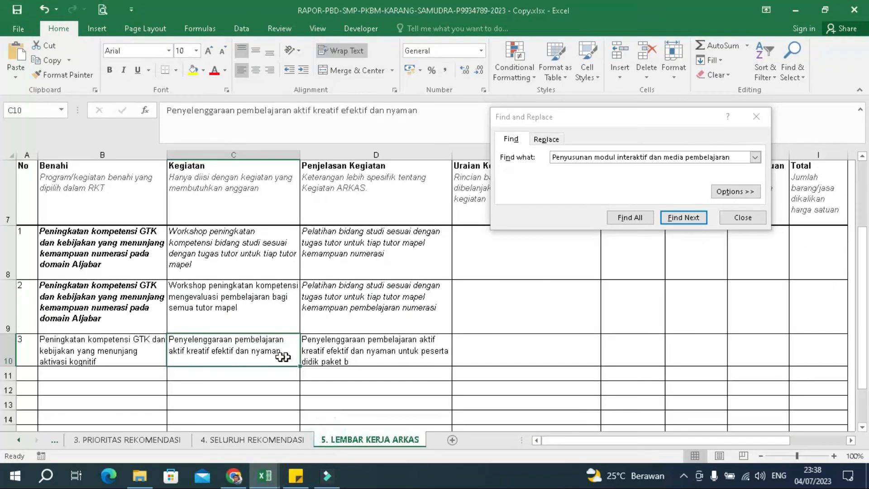
{"action": "left_click", "coordinate": [227, 373]}
{"action": "key", "text": "ctrl+v"}
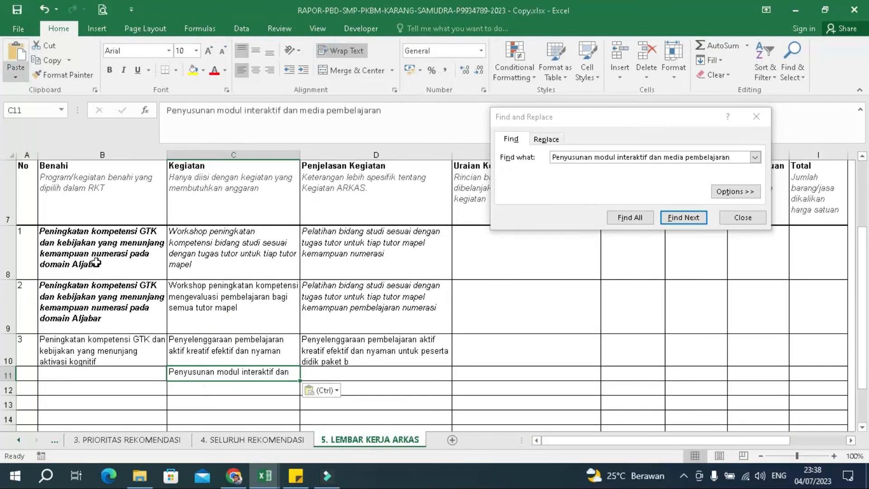
{"action": "left_click", "coordinate": [162, 363]}
{"action": "left_click_drag", "start_coordinate": [168, 368], "coordinate": [114, 383]}
Step: Fill the Penjelasan Kegiatan in D11 with the copied activity text, followed by "paket b"
{"action": "left_click", "coordinate": [344, 380]}
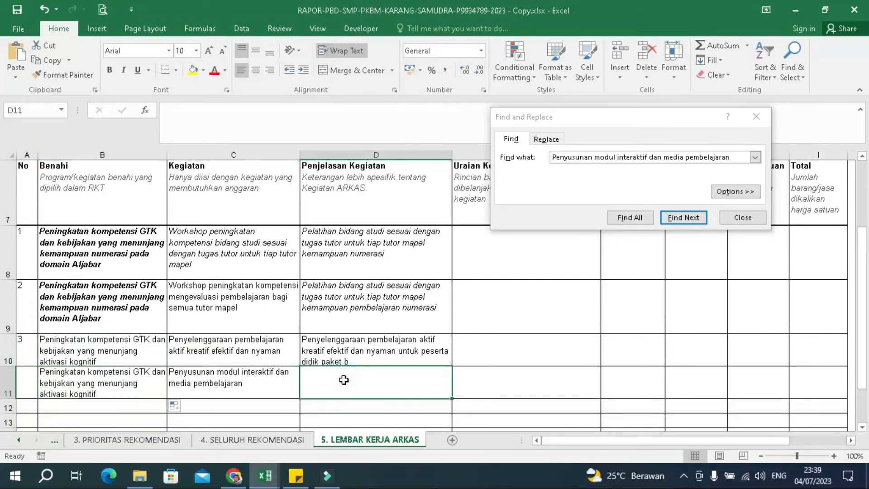
{"action": "left_click", "coordinate": [16, 54]}
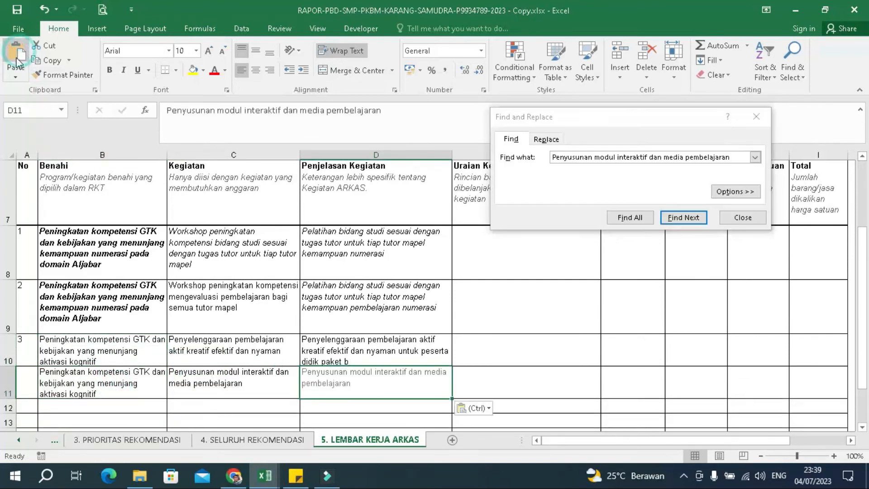
{"action": "double_click", "coordinate": [378, 388]}
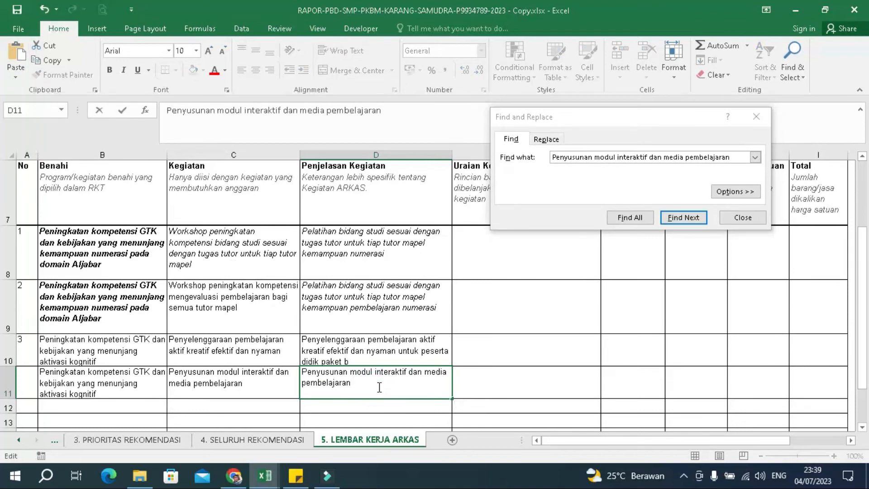
{"action": "type", "text": "paket b"}
{"action": "key", "text": "Return"}
{"action": "left_click", "coordinate": [541, 385]}
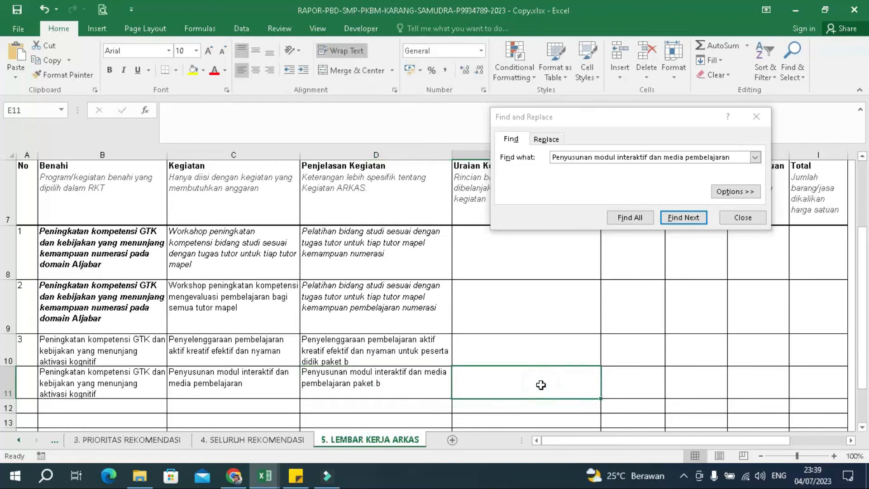
{"action": "left_click", "coordinate": [562, 339]}
{"action": "left_click", "coordinate": [552, 308]}
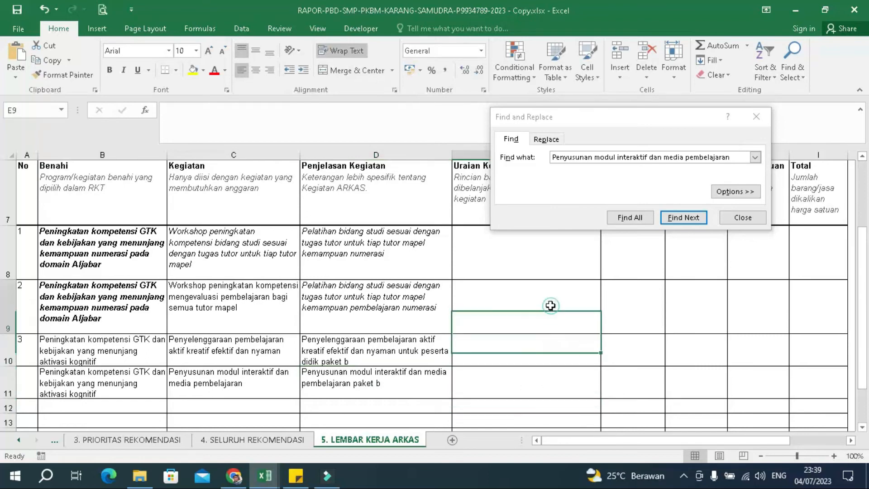
{"action": "left_click", "coordinate": [389, 376]}
{"action": "left_click", "coordinate": [500, 379]}
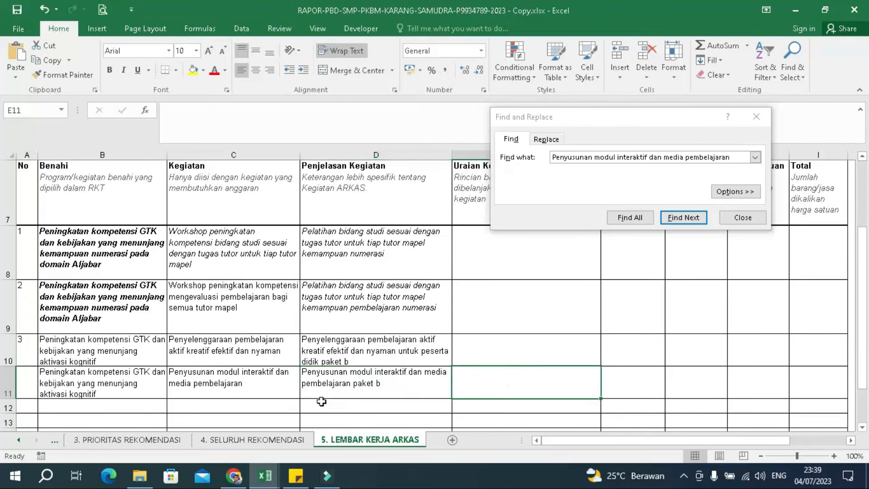
{"action": "left_click", "coordinate": [369, 382]}
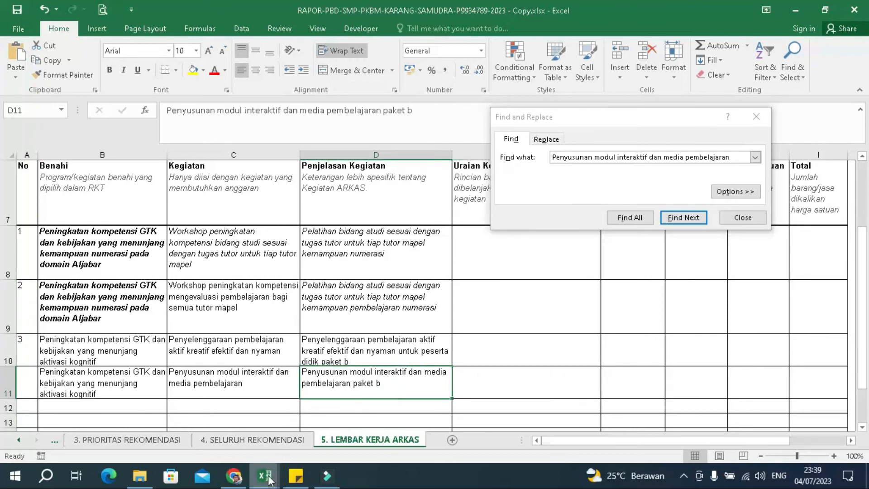
Step: View the activities under Penyediaan alat multimedia pembelajaran in the Kegiatan RKAS workbook, and return to LEMBAR KERJA ARKAS in the RAPOR-PBD workbook
{"action": "mouse_move", "coordinate": [270, 480]}
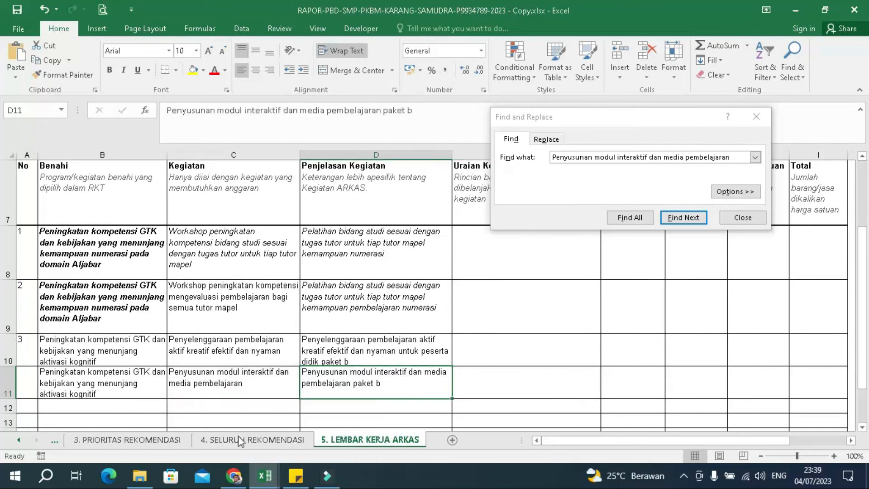
{"action": "left_click", "coordinate": [204, 437]}
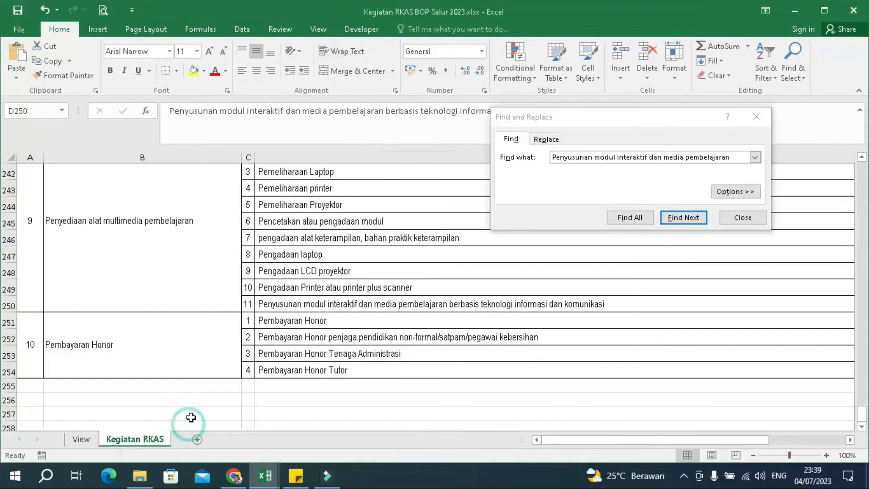
{"action": "left_click", "coordinate": [331, 285]}
{"action": "mouse_move", "coordinate": [265, 476]}
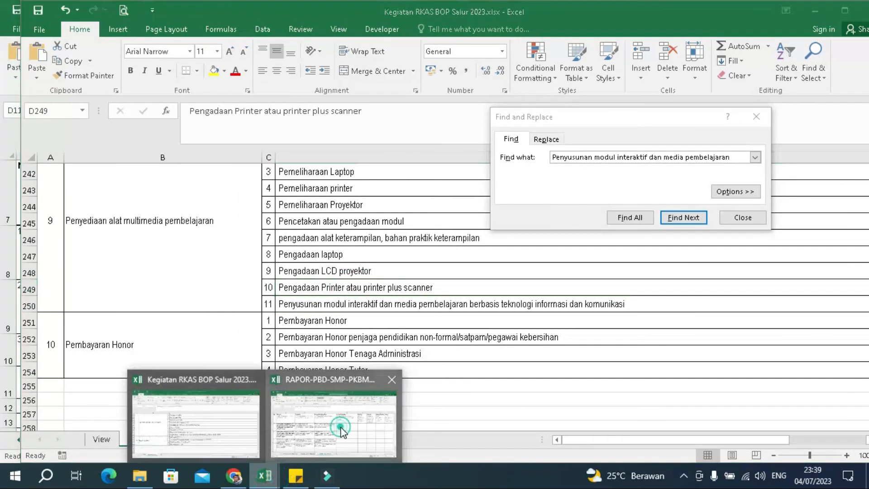
{"action": "left_click", "coordinate": [320, 437]}
{"action": "left_click", "coordinate": [337, 403]}
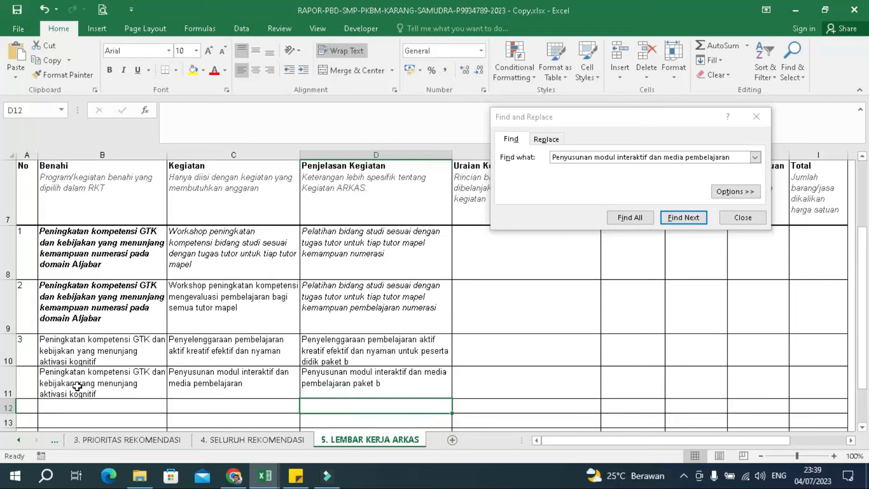
Step: Review PRIORITAS REKOMENDASI from Metode pembelajaran down to Kompetensi membaca teks informasi and its recommended activities in I36, comparing with LEMBAR KERJA ARKAS
{"action": "left_click", "coordinate": [133, 439]}
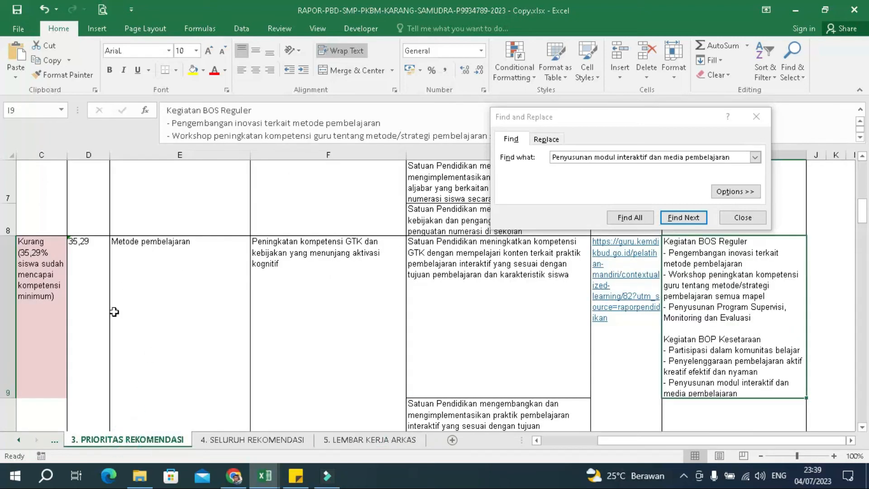
{"action": "left_click", "coordinate": [171, 342]}
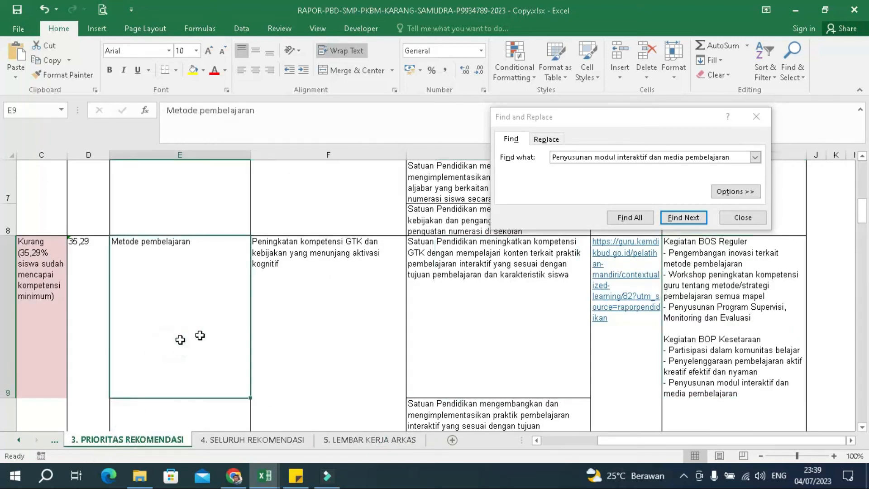
{"action": "left_click", "coordinate": [862, 211]}
{"action": "left_click_drag", "start_coordinate": [862, 211], "coordinate": [863, 236]}
{"action": "left_click_drag", "start_coordinate": [865, 235], "coordinate": [866, 387]}
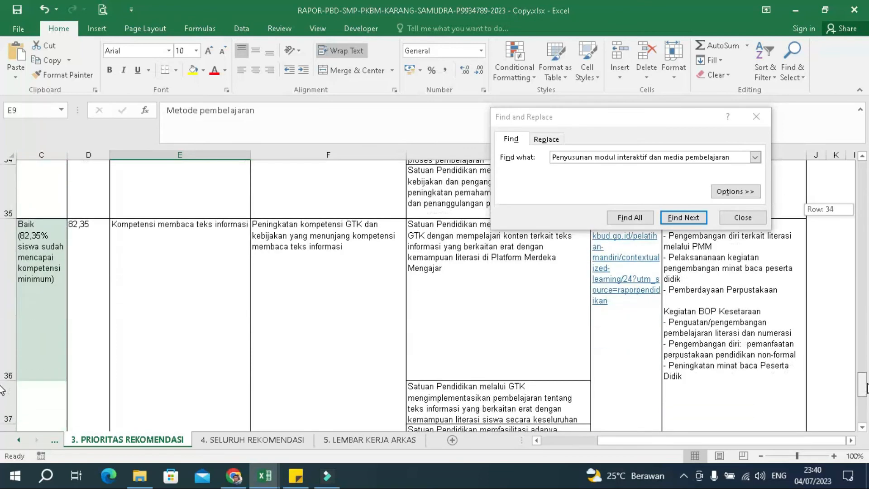
{"action": "left_click", "coordinate": [180, 293]}
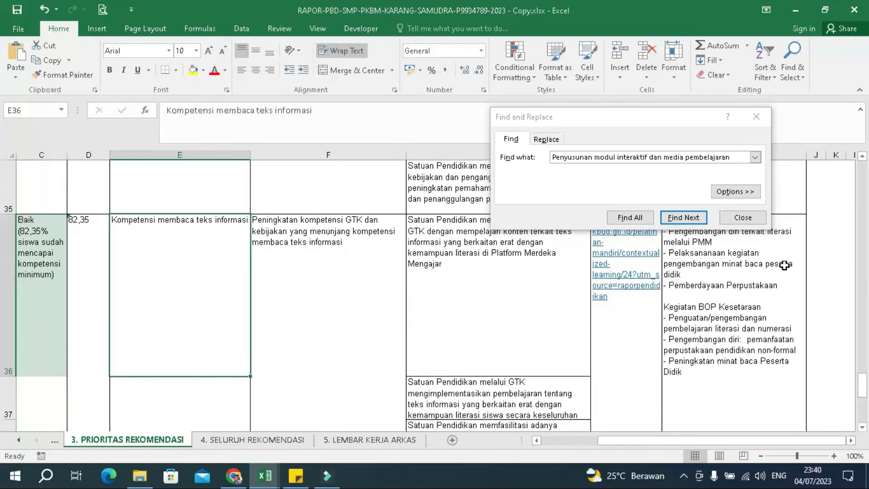
{"action": "left_click", "coordinate": [726, 289]}
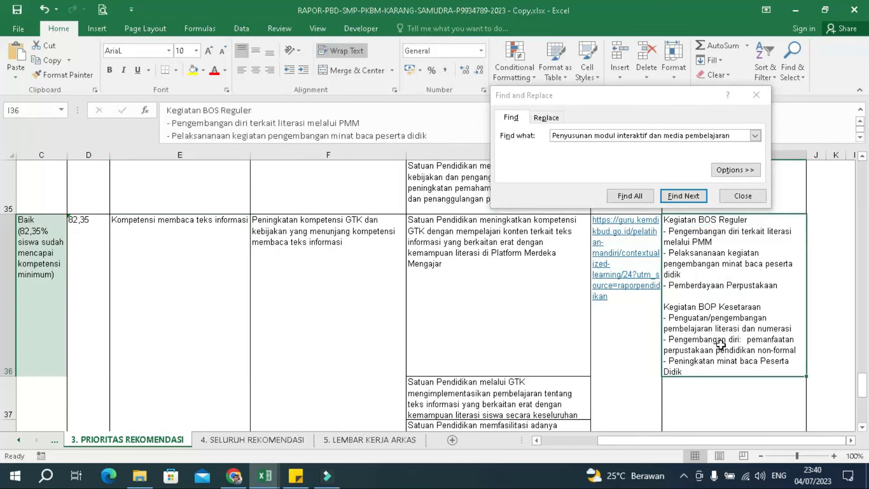
{"action": "left_click", "coordinate": [370, 440]}
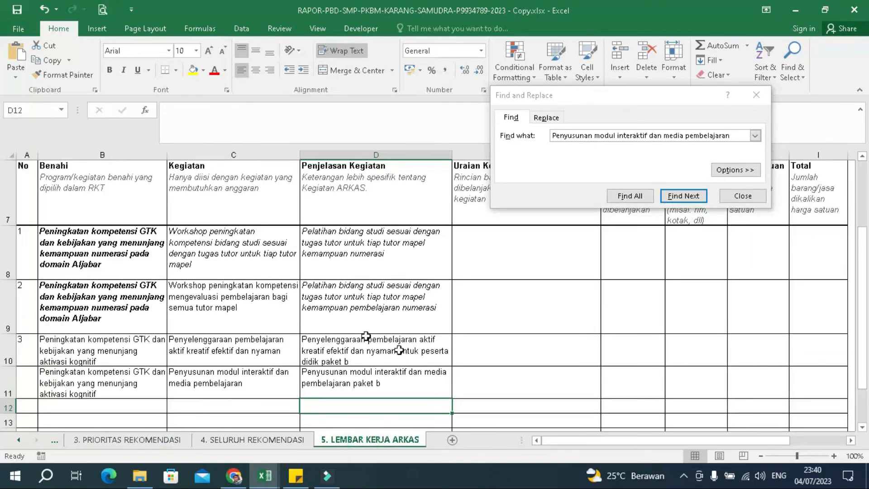
{"action": "left_click", "coordinate": [155, 442]}
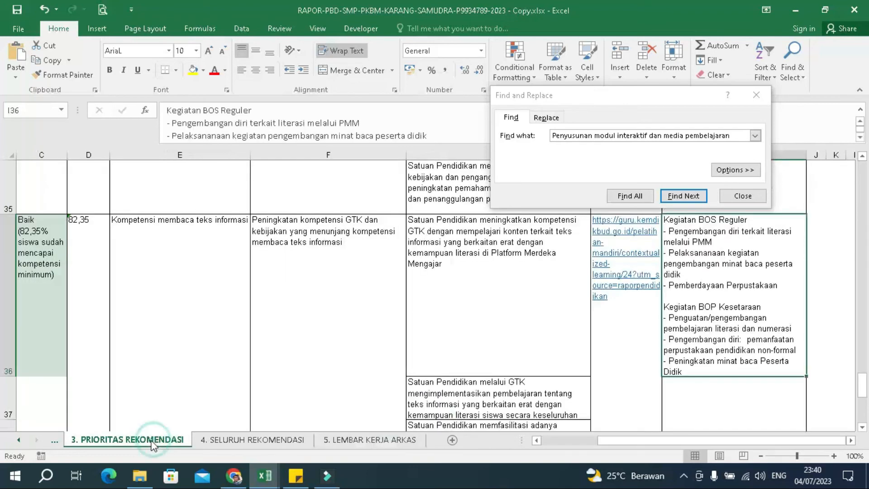
Step: Examine the Kemampuan numerasi problem and its root cause in row 6 of SELURUH REKOMENDASI
{"action": "left_click", "coordinate": [270, 442]}
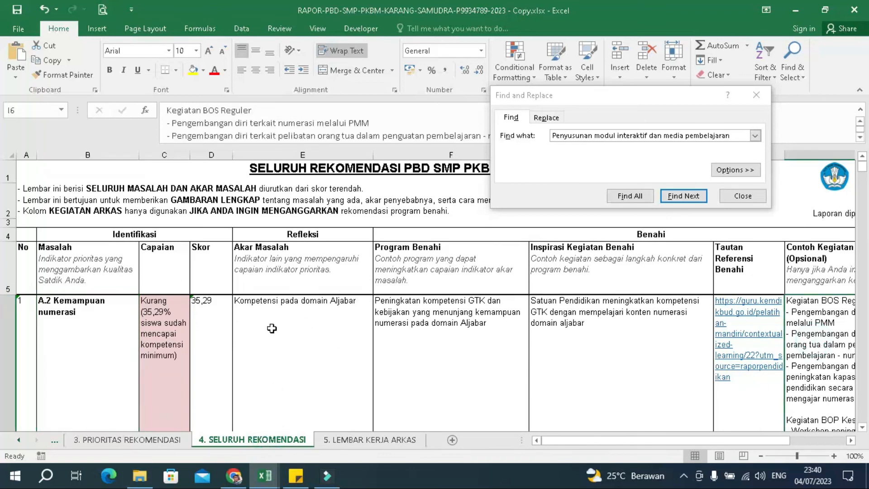
{"action": "left_click", "coordinate": [234, 326]}
{"action": "left_click", "coordinate": [120, 317]}
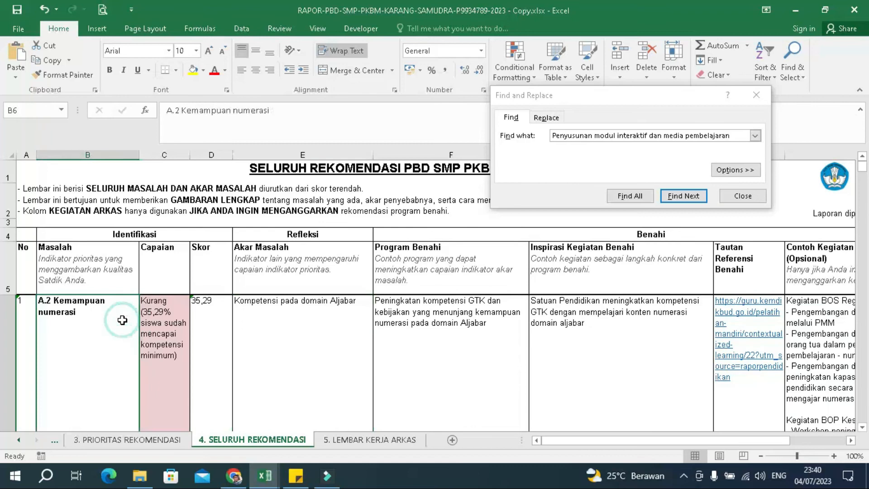
{"action": "left_click", "coordinate": [297, 319]}
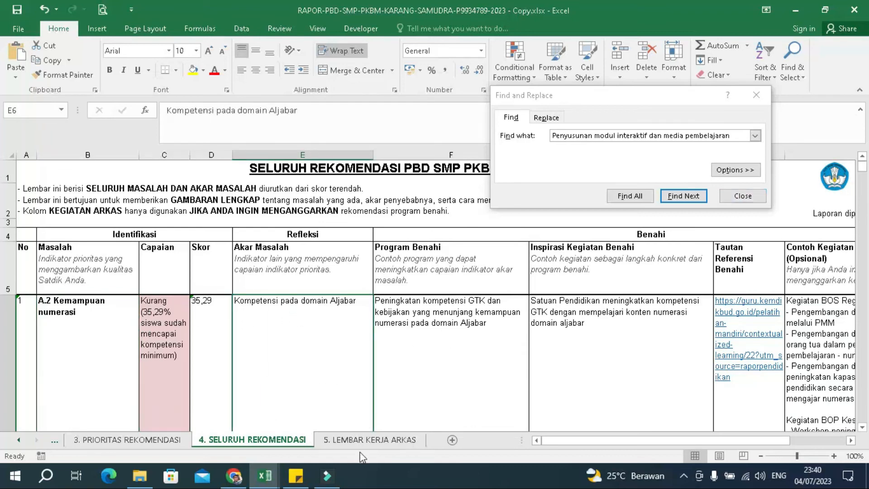
Step: Examine the first indicator's Definisi Capaian, Perubahan Skor and Skor Rapor 2022 in LAPORAN RAPOR
{"action": "left_click", "coordinate": [55, 441]}
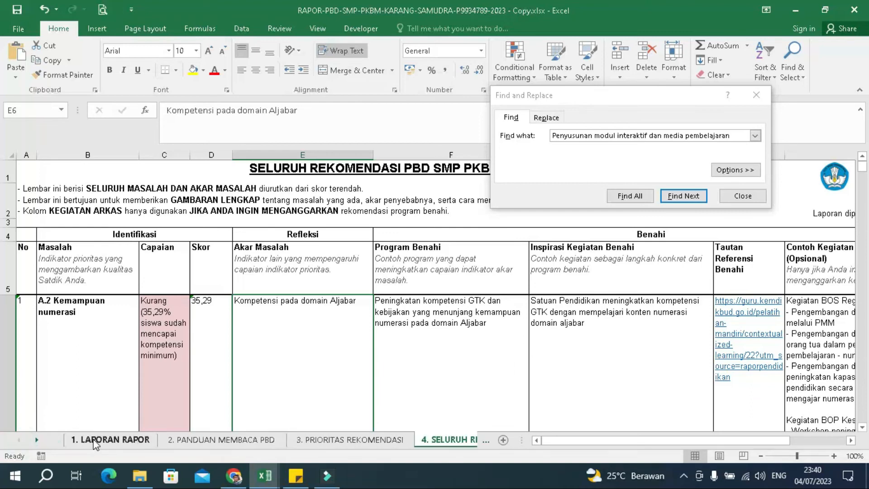
{"action": "left_click", "coordinate": [95, 441]}
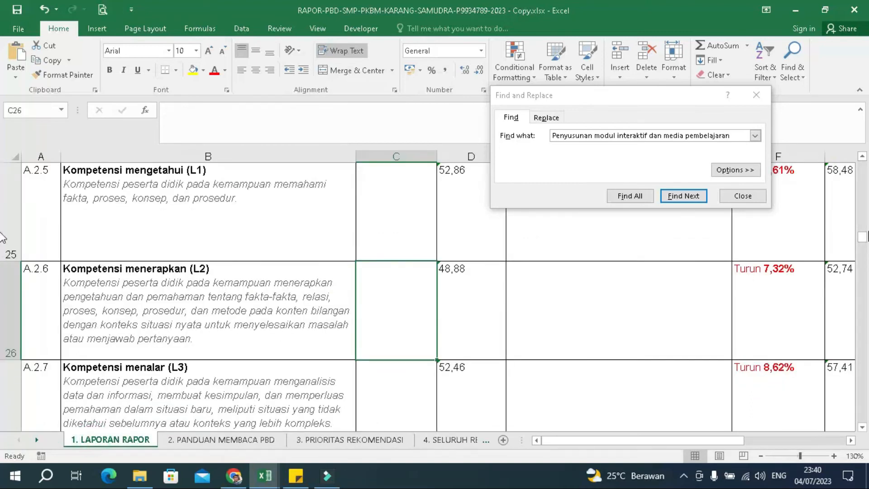
{"action": "left_click_drag", "start_coordinate": [865, 236], "coordinate": [863, 158]}
{"action": "left_click_drag", "start_coordinate": [570, 439], "coordinate": [662, 441]}
{"action": "left_click", "coordinate": [197, 400]}
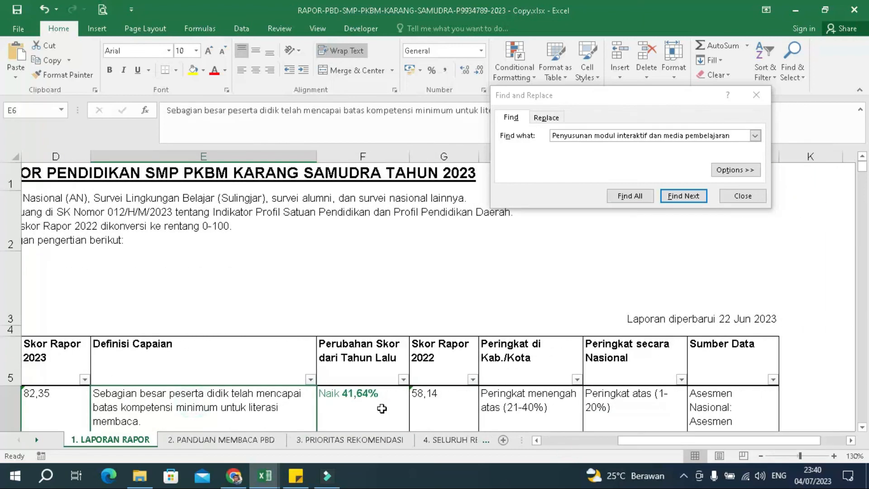
{"action": "left_click", "coordinate": [452, 400]}
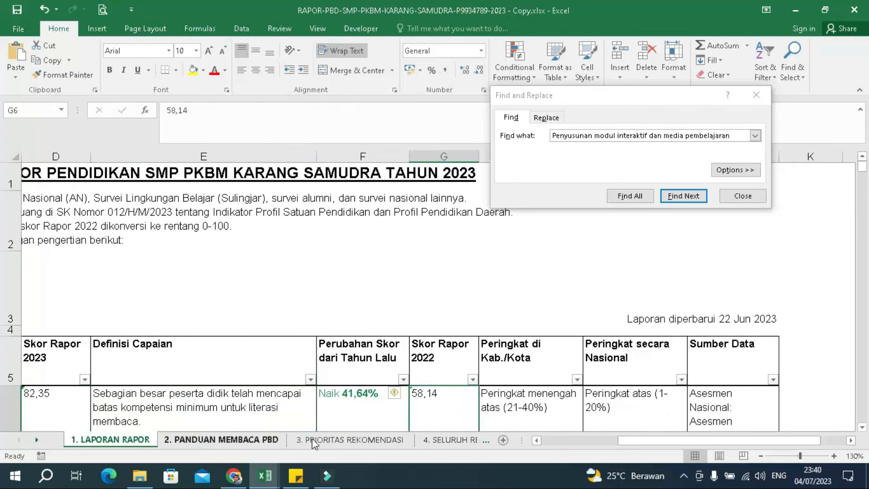
Step: View PRIORITAS REKOMENDASI from Kompetensi membaca teks informasi in row 36 up to Kompetensi pada domain Aljabar in row 6
{"action": "left_click", "coordinate": [349, 440]}
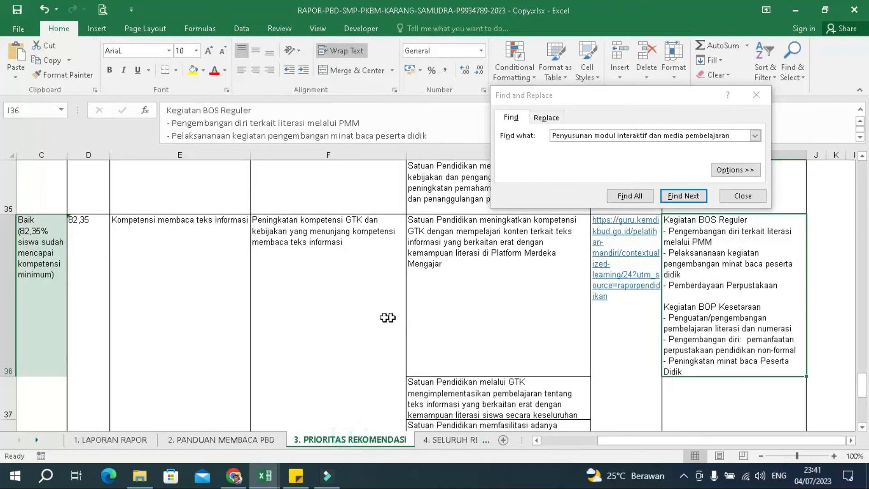
{"action": "left_click", "coordinate": [306, 303]}
{"action": "left_click_drag", "start_coordinate": [863, 385], "coordinate": [864, 199]}
Step: Read the ALUR and KEBIJAKAN points in the Penyusunan RKAS sticky note, and return to the RAPOR-PBD workbook
{"action": "left_click", "coordinate": [296, 475]}
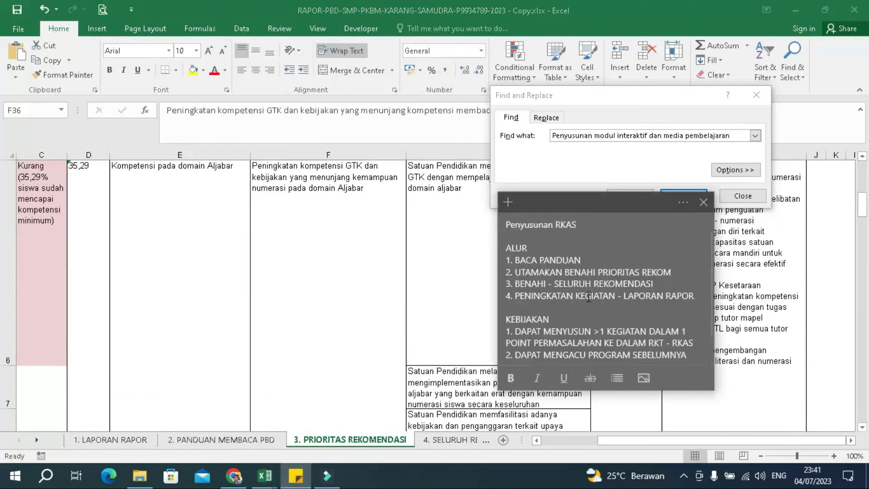
{"action": "scroll", "coordinate": [543, 327], "scroll_direction": "down", "scroll_amount": 1}
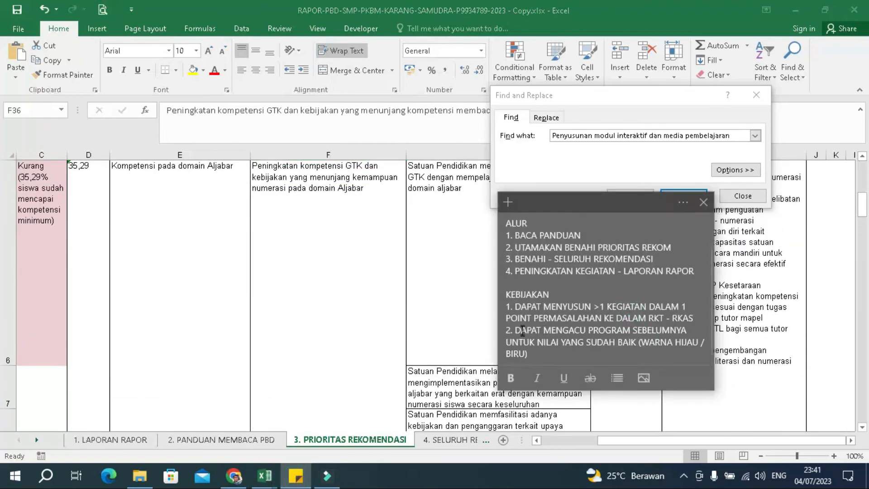
{"action": "left_click", "coordinate": [523, 330]}
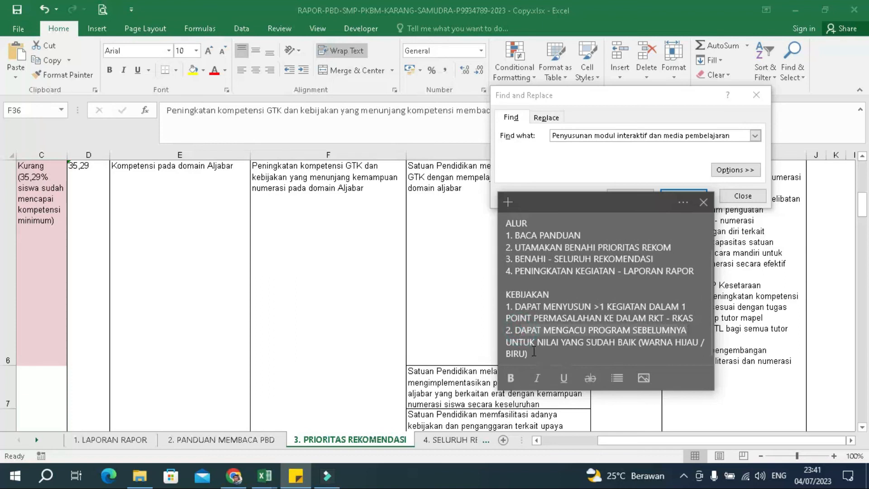
{"action": "left_click", "coordinate": [633, 353]}
{"action": "left_click", "coordinate": [443, 440]}
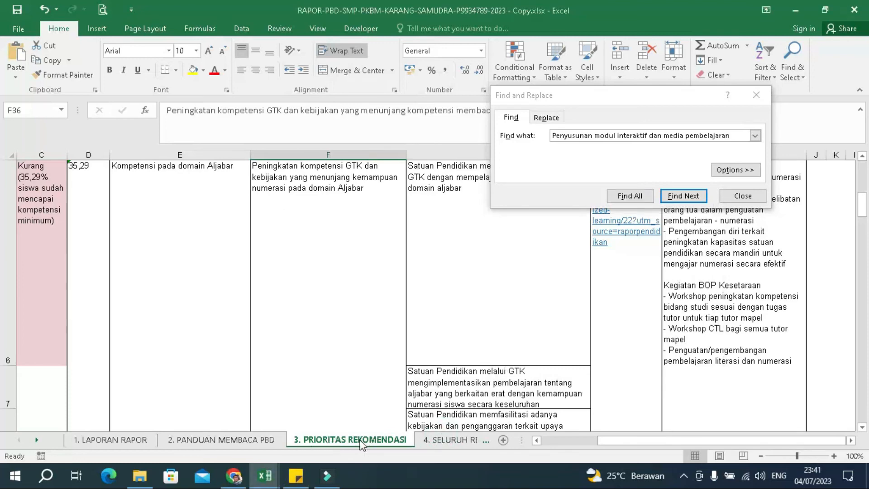
Step: View SELURUH REKOMENDASI, and check the Penjelasan Kegiatan and Uraian Kegiatan cells of entry 1 in LEMBAR KERJA ARKAS
{"action": "left_click", "coordinate": [450, 440]}
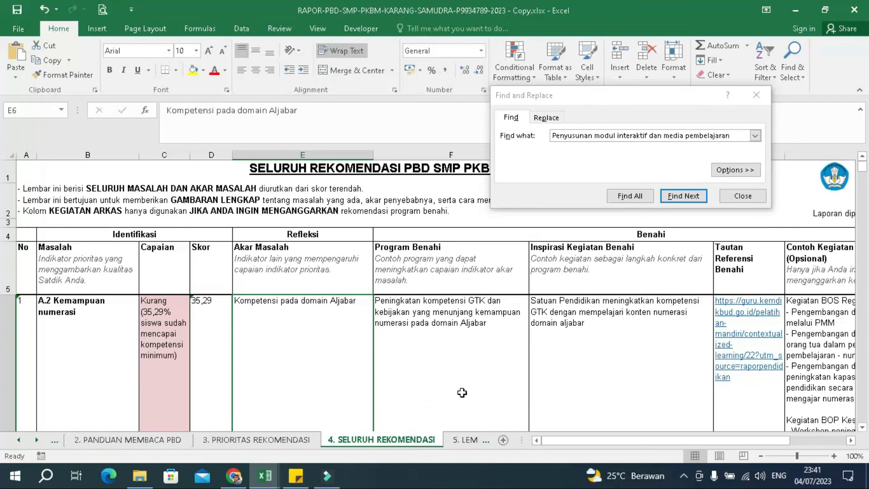
{"action": "left_click", "coordinate": [466, 440]}
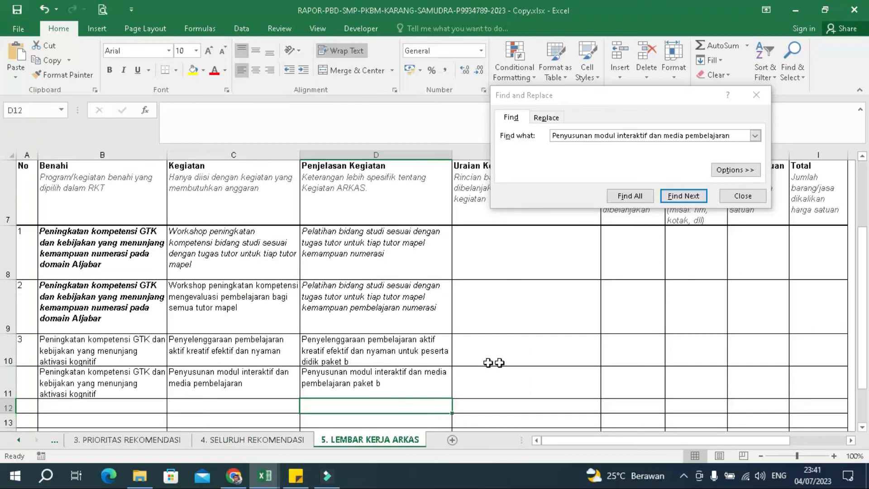
{"action": "left_click", "coordinate": [389, 260]}
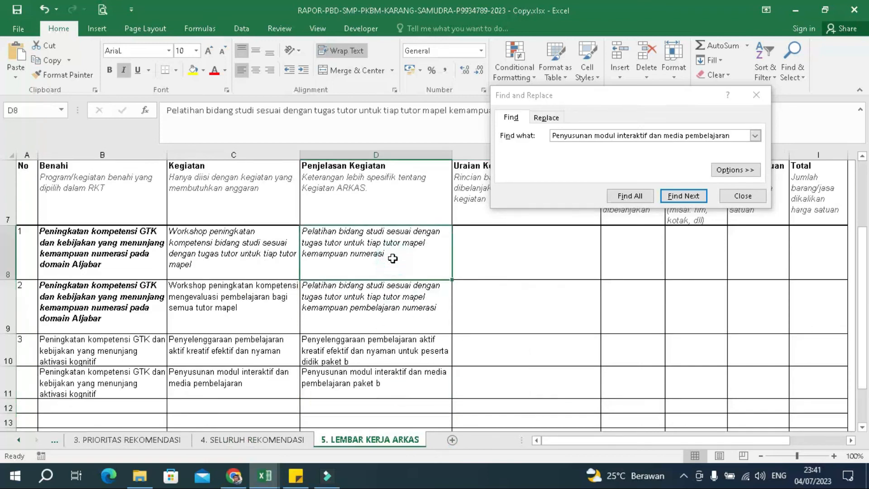
{"action": "left_click", "coordinate": [478, 246]}
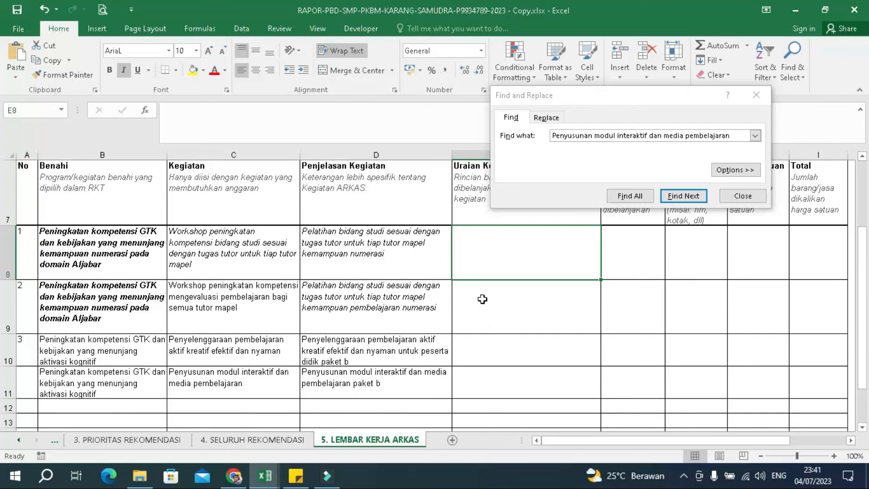
Step: Examine the Uraian Kegiatan, Jumlah and Total column descriptions and the Uraian Kegiatan cells of entries 1 and 2
{"action": "scroll", "coordinate": [483, 299], "scroll_direction": "up", "scroll_amount": 1}
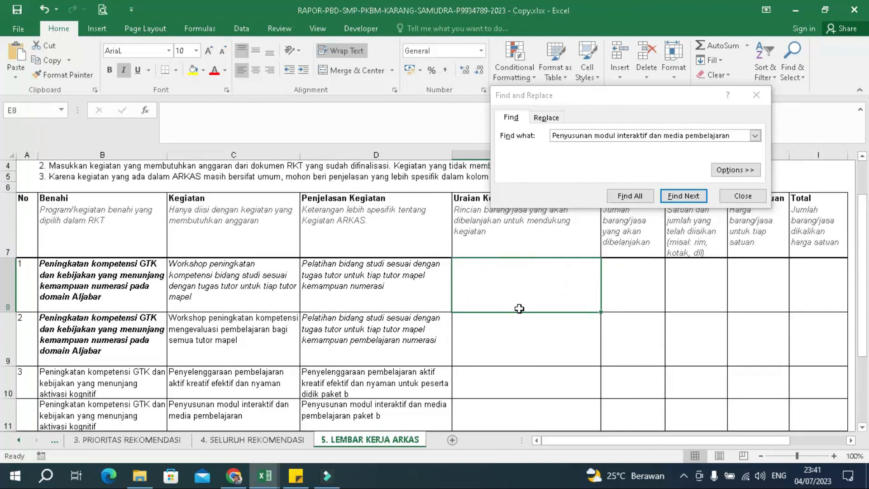
{"action": "scroll", "coordinate": [520, 308], "scroll_direction": "up", "scroll_amount": 1}
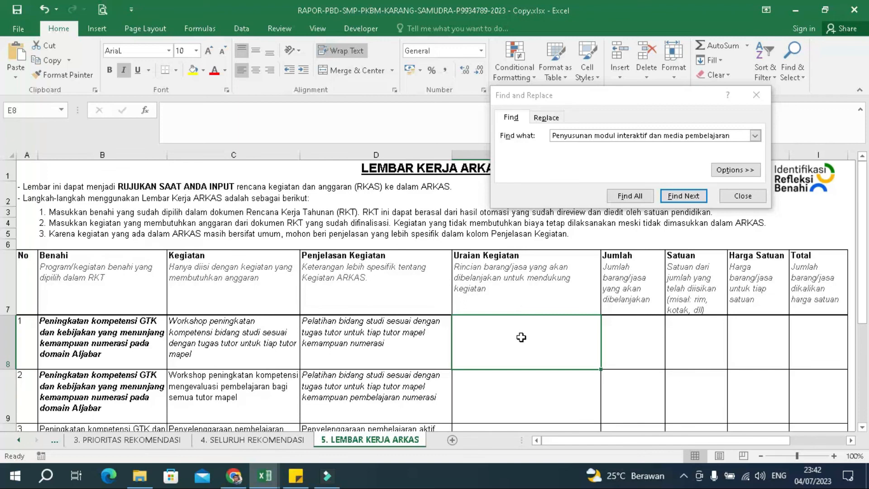
{"action": "left_click", "coordinate": [501, 282]}
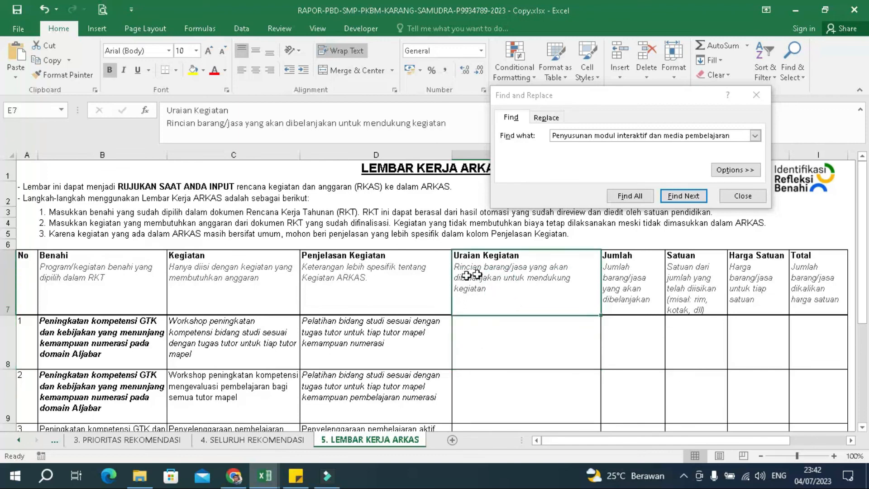
{"action": "left_click", "coordinate": [630, 279]}
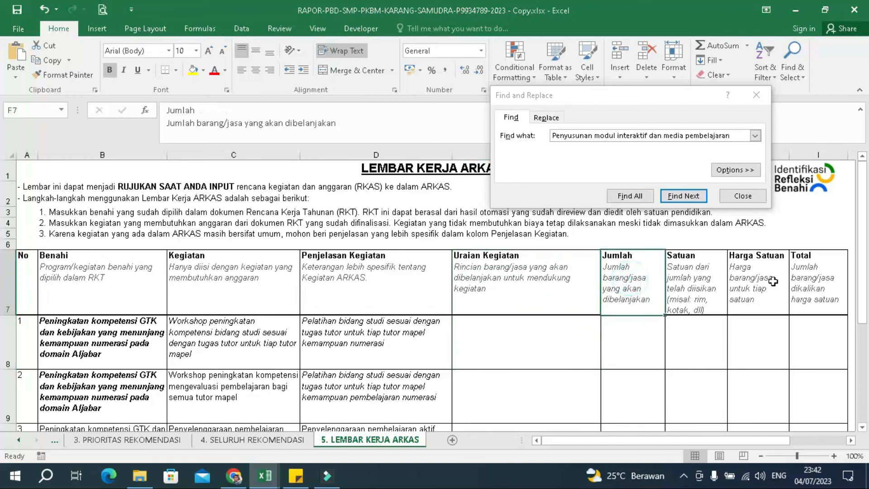
{"action": "left_click", "coordinate": [825, 281]}
{"action": "left_click", "coordinate": [546, 365]}
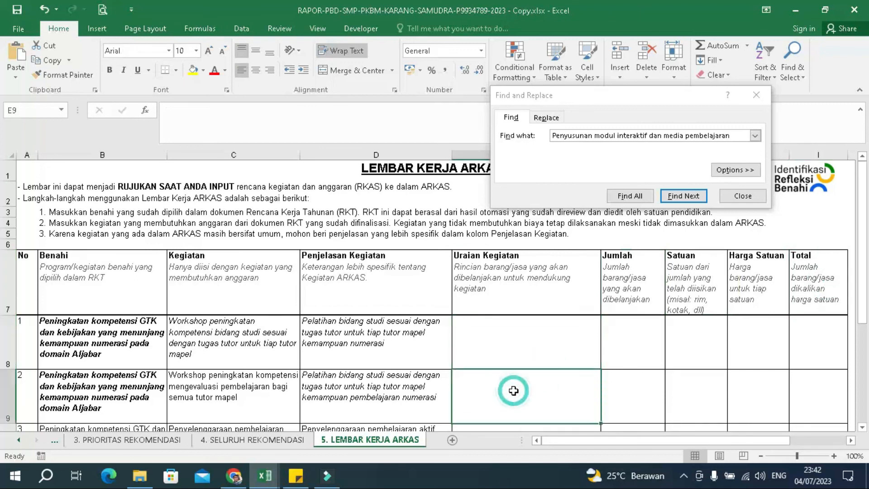
{"action": "left_click", "coordinate": [513, 390]}
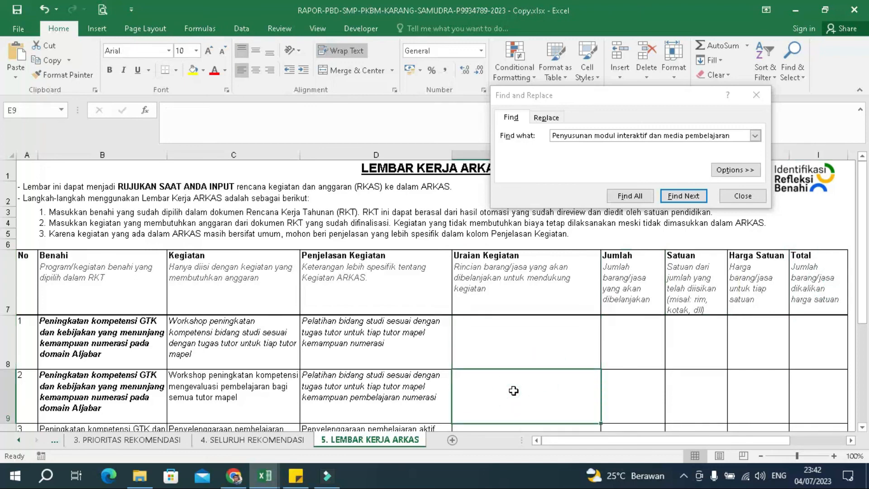
{"action": "left_click", "coordinate": [546, 355]}
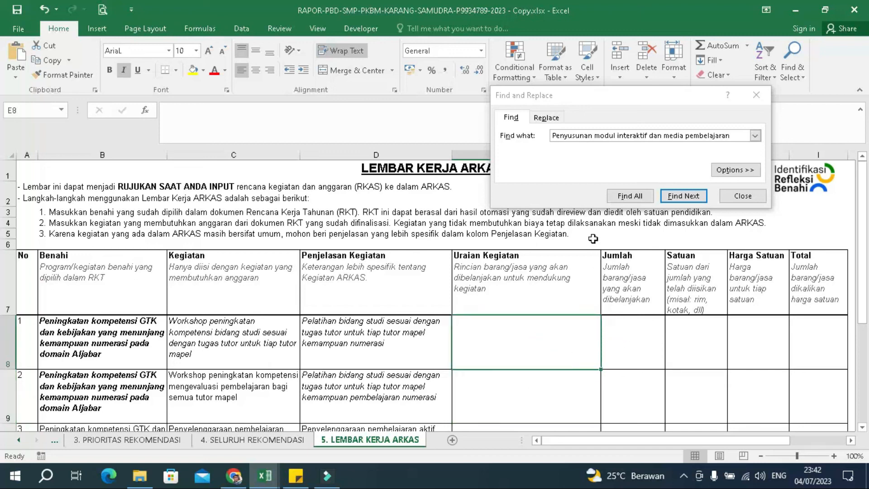
Step: Switch to the SOBAT DIKMAS YouTube channel's videos page in Chrome
{"action": "key", "text": "alt+Tab"}
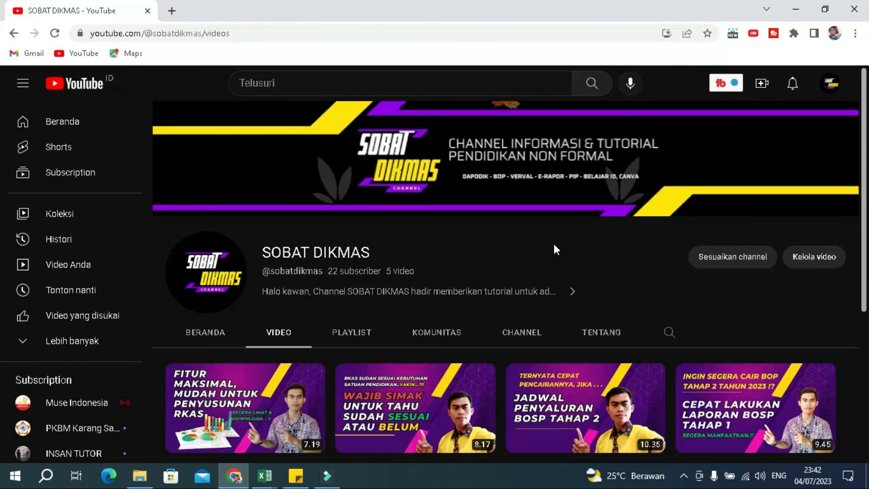